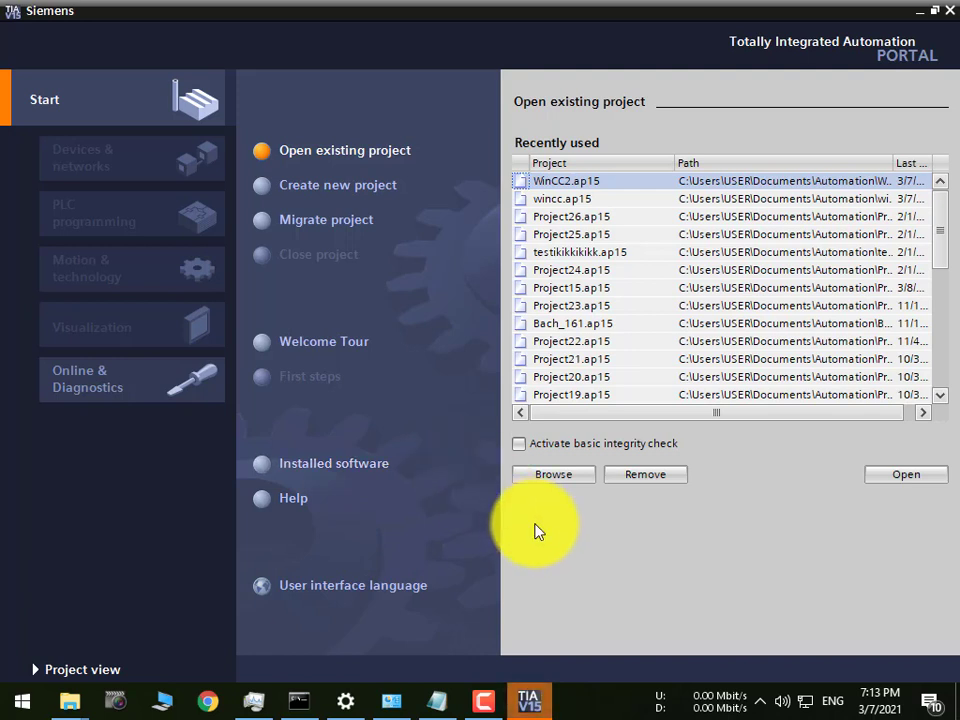
Step: Create a new V15 project named WinCC3 in the Automation documents folder
left_click(317, 197)
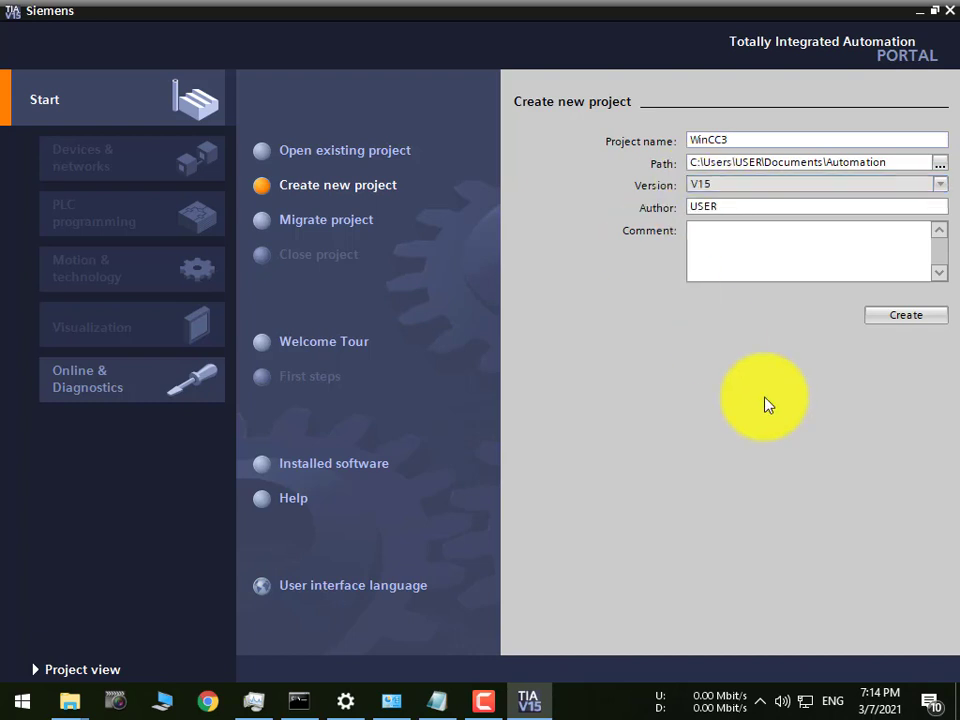
left_click(906, 316)
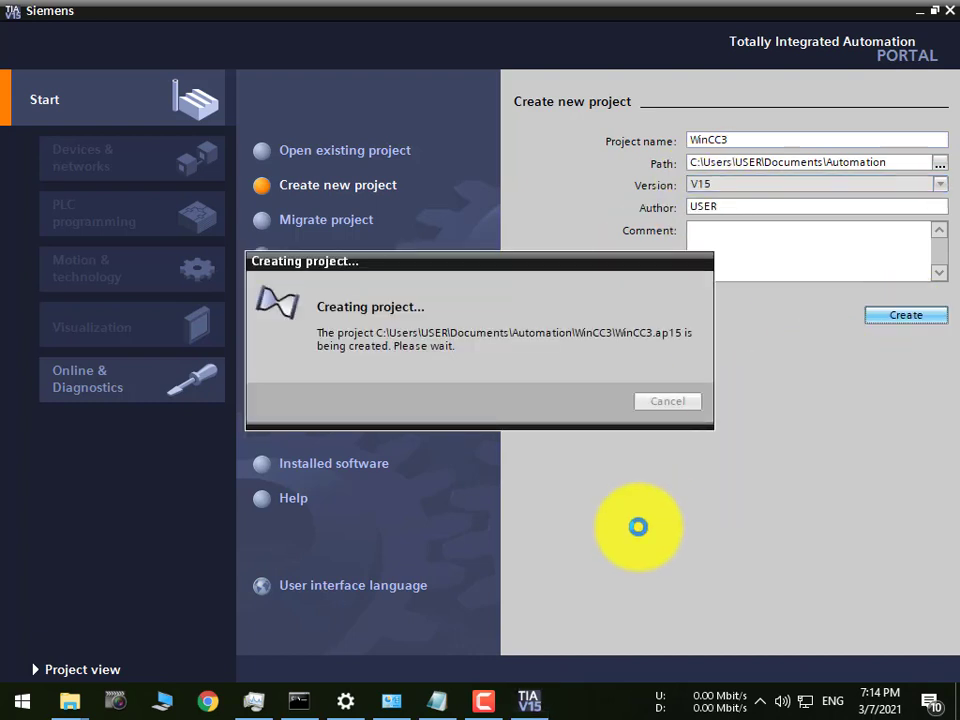
left_click(485, 702)
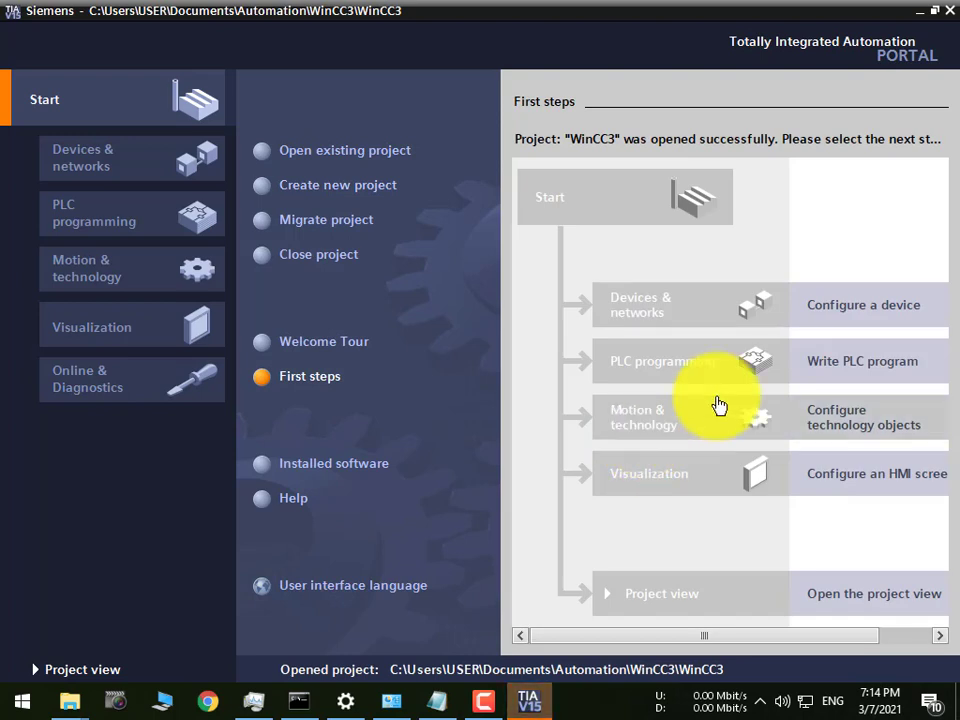
Step: Add an Unspecified CPU 1200 controller, article 6ES7 2XX-XXXXX-XXXX version V4.2, from the SIMATIC S7-1200 family as a new device
left_click(817, 316)
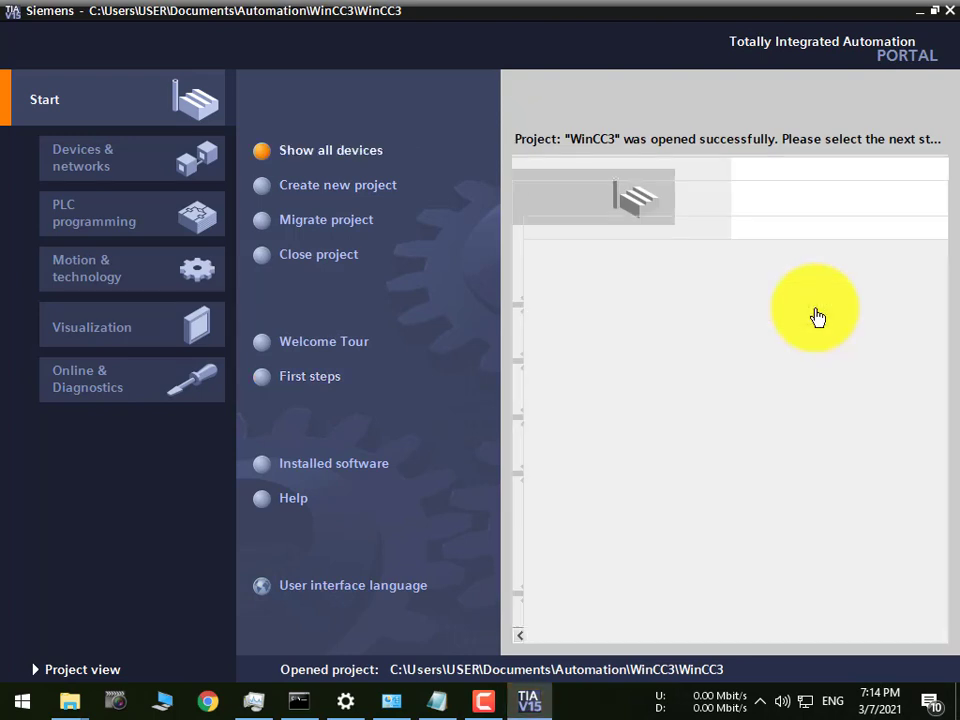
left_click(310, 185)
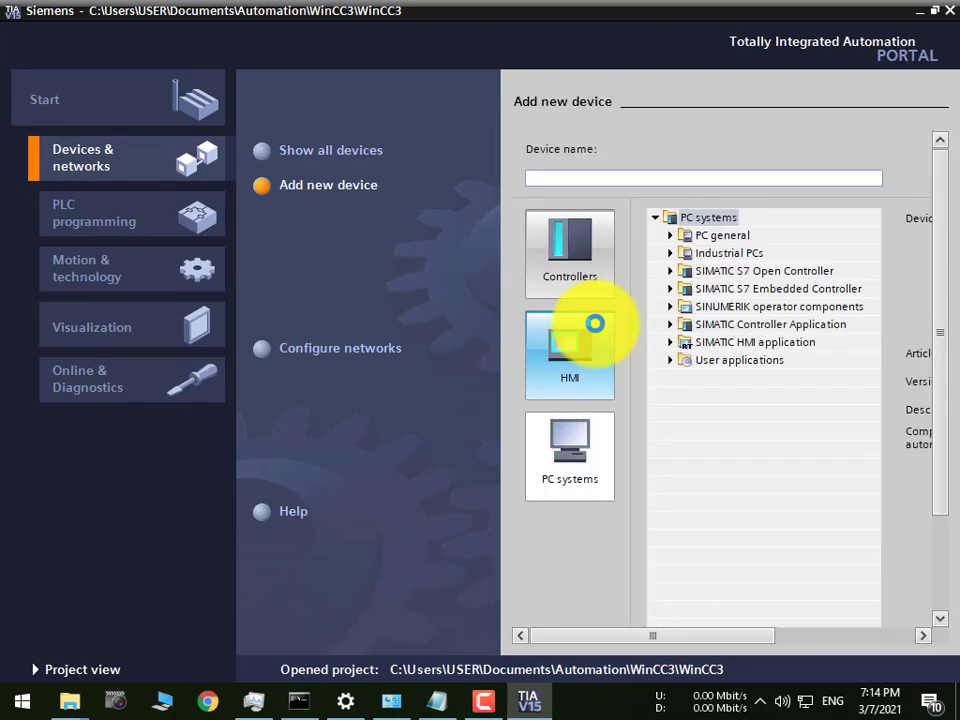
left_click(546, 270)
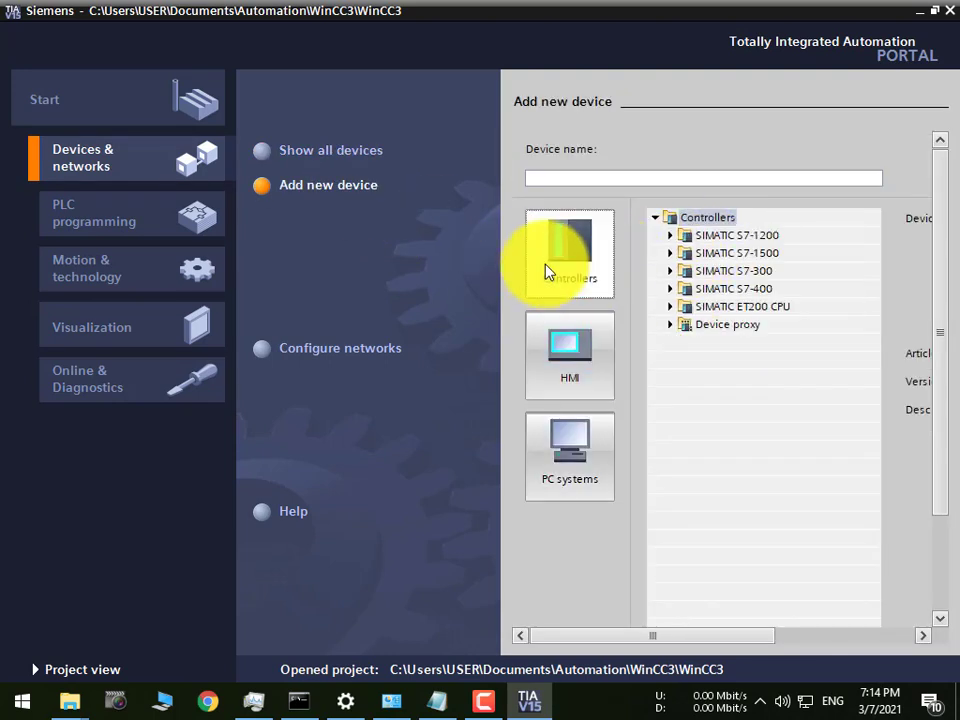
left_click(670, 235)
scroll(683, 372, "down", 1)
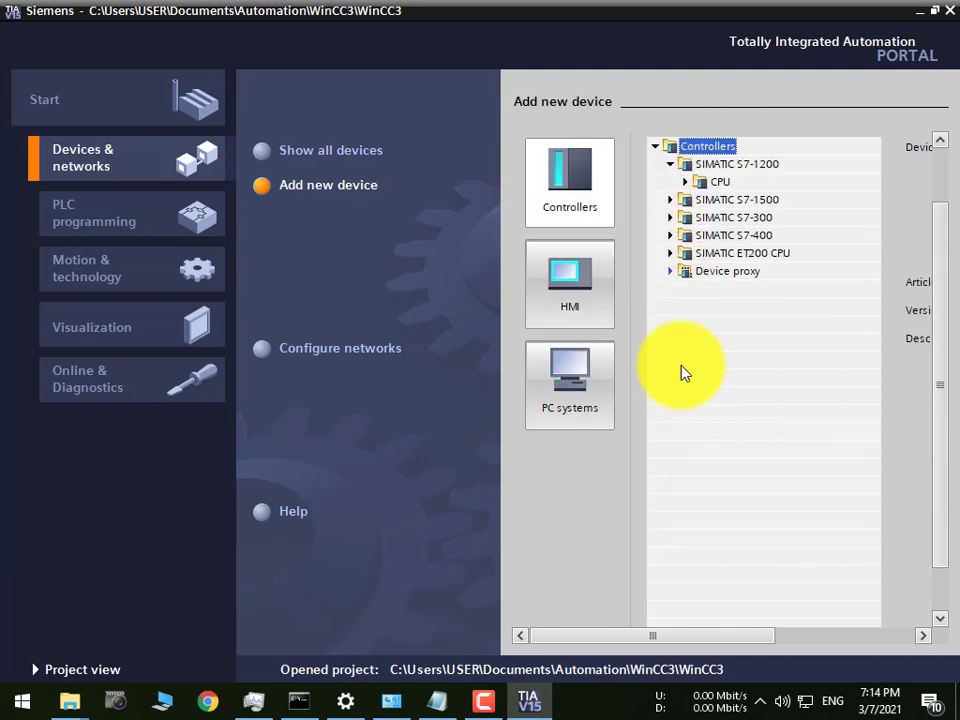
left_click(684, 184)
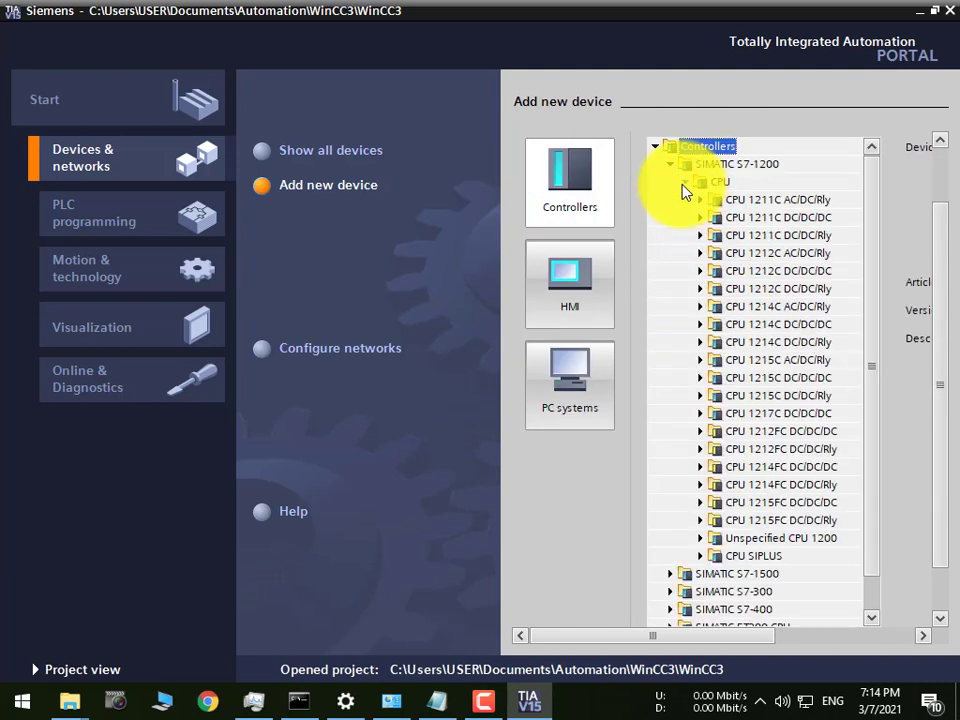
left_click(700, 540)
left_click(792, 557)
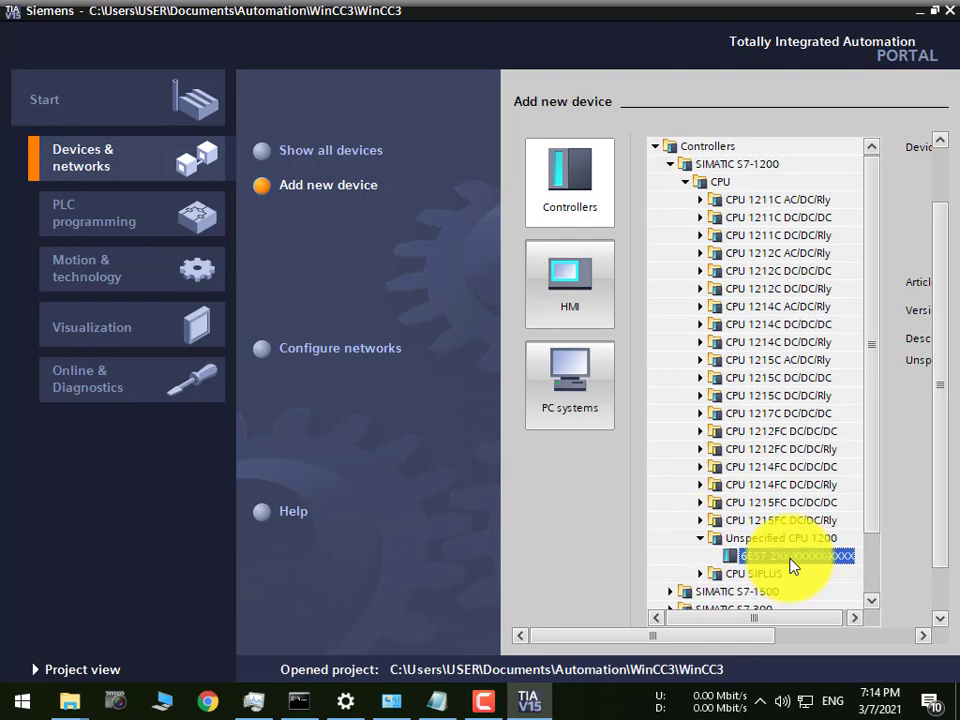
left_click_drag(724, 639, 878, 643)
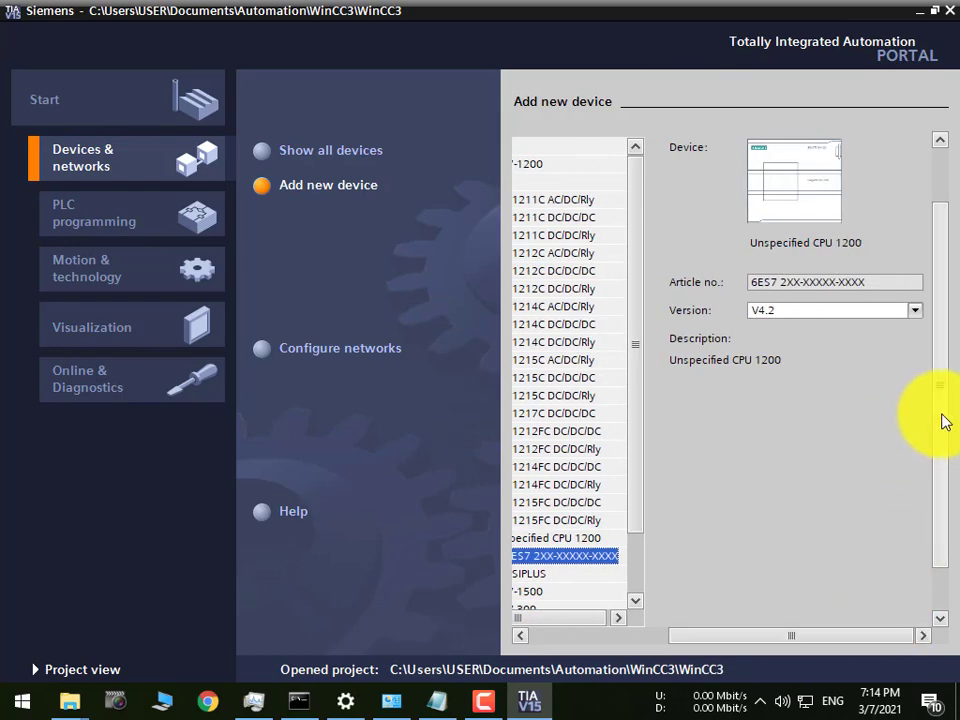
left_click_drag(942, 418, 942, 500)
left_click(888, 613)
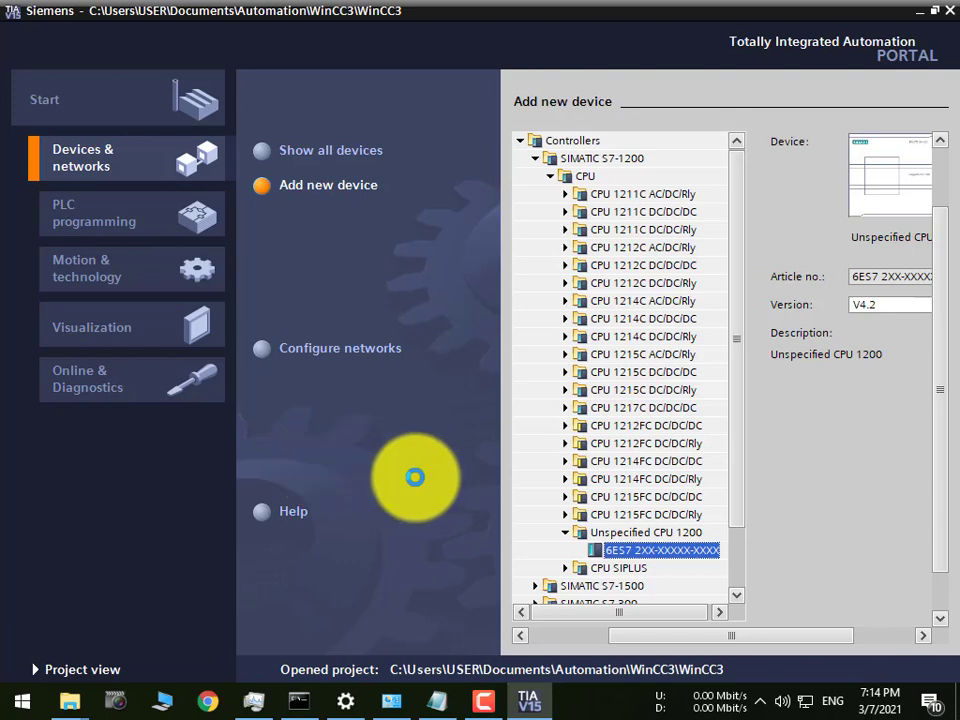
left_click(484, 701)
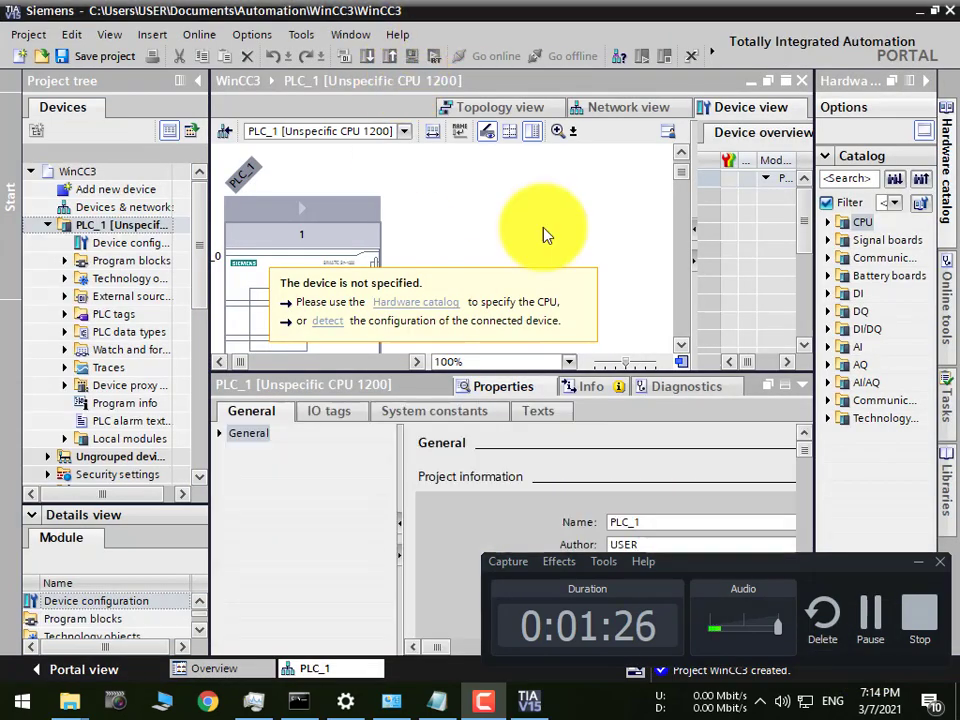
Step: Detect the hardware configuration of the connected CPU by searching the PN/IE interface and loading the accessible device plc_1
left_click(918, 562)
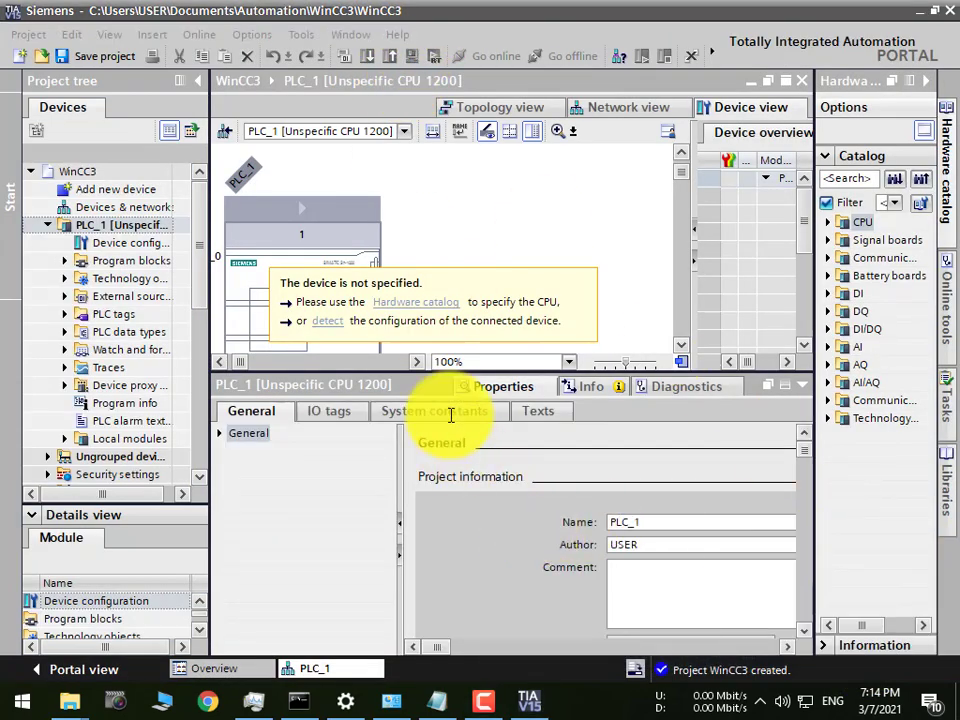
left_click(803, 387)
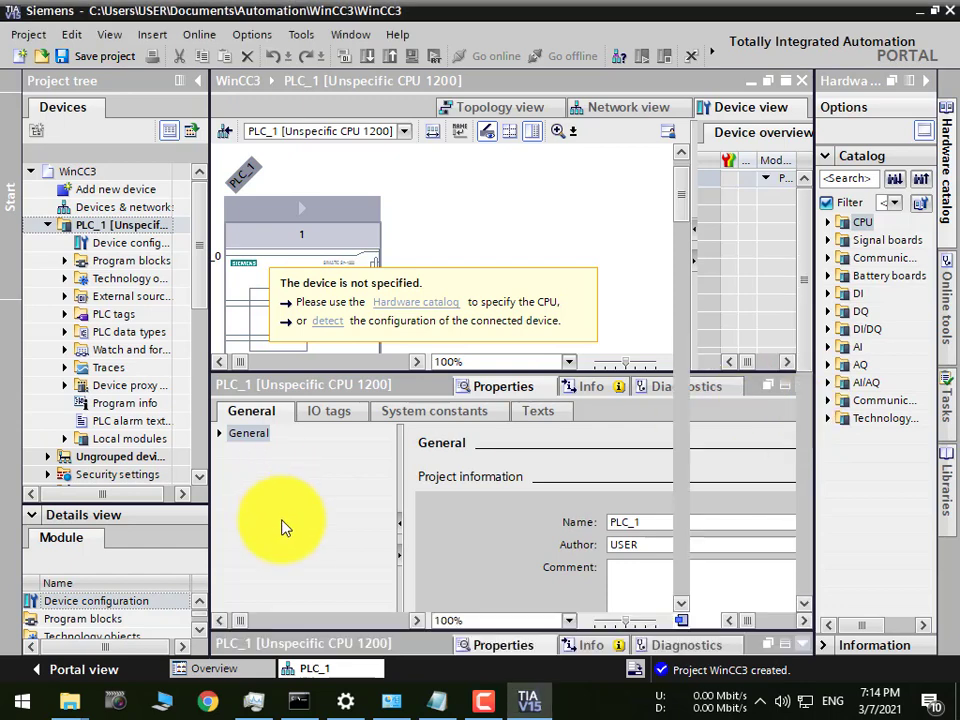
left_click(331, 535)
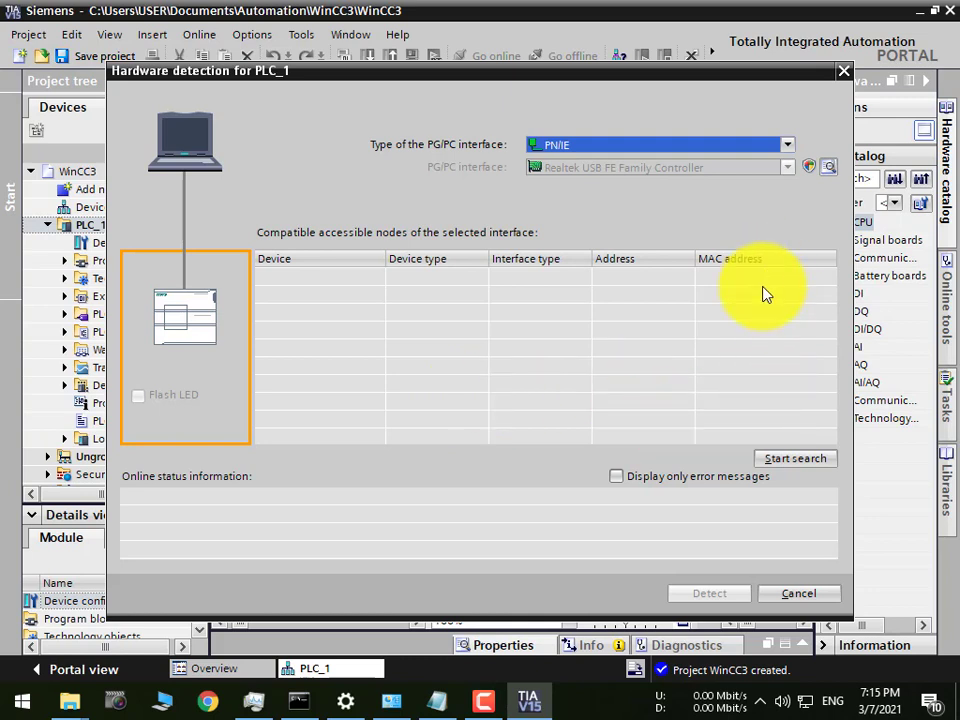
left_click(775, 462)
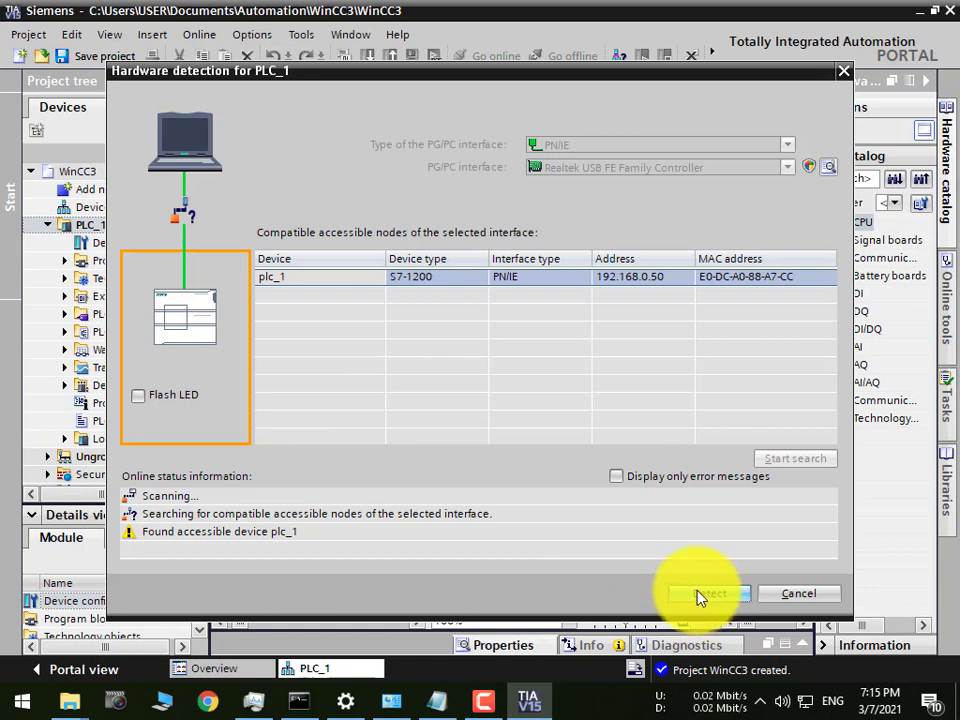
left_click(703, 594)
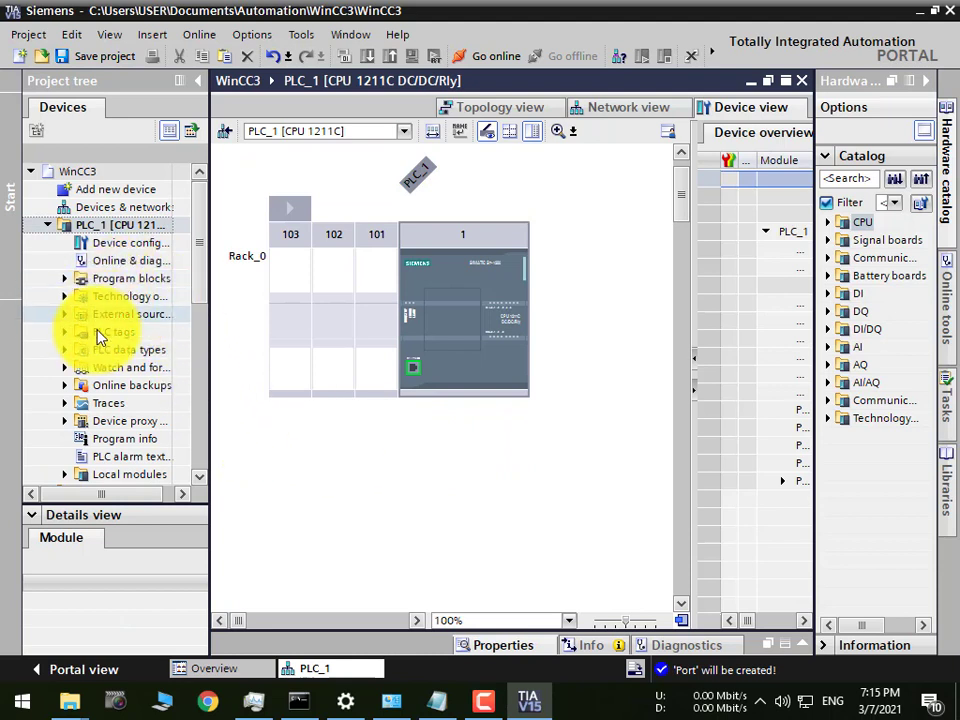
Step: Open the Main [OB1] program block of PLC_1 in the editor
left_click(65, 284)
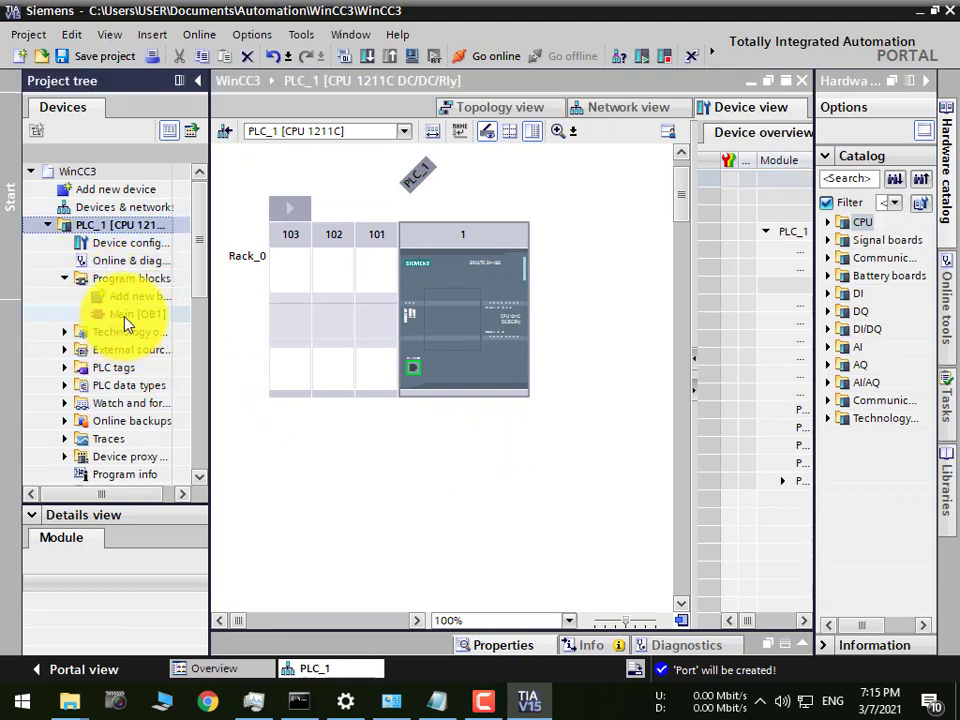
left_click(126, 315)
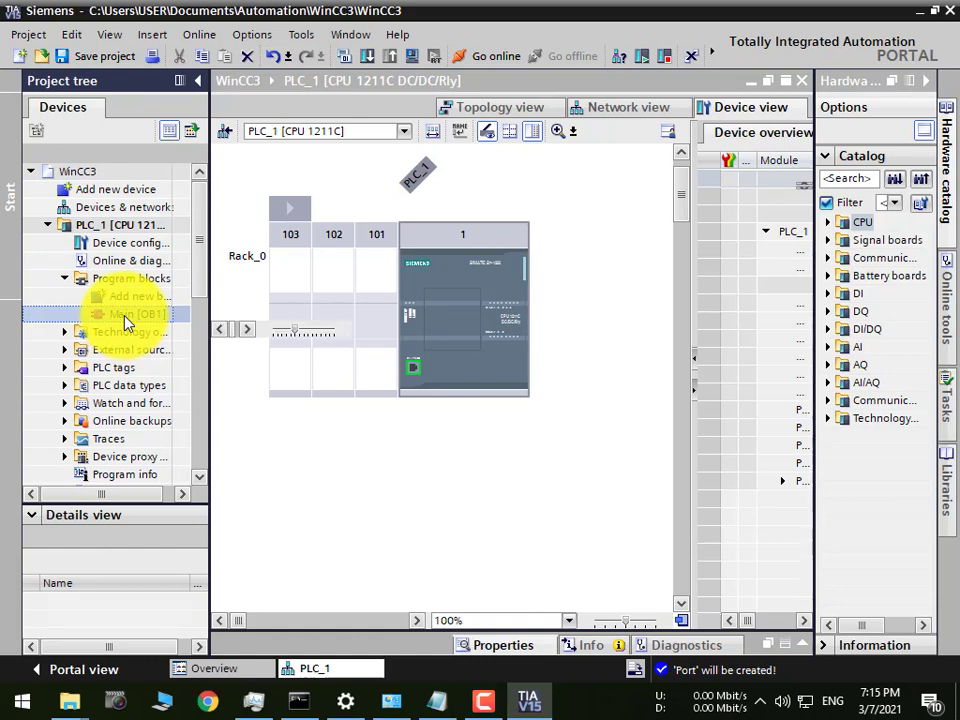
double_click(124, 316)
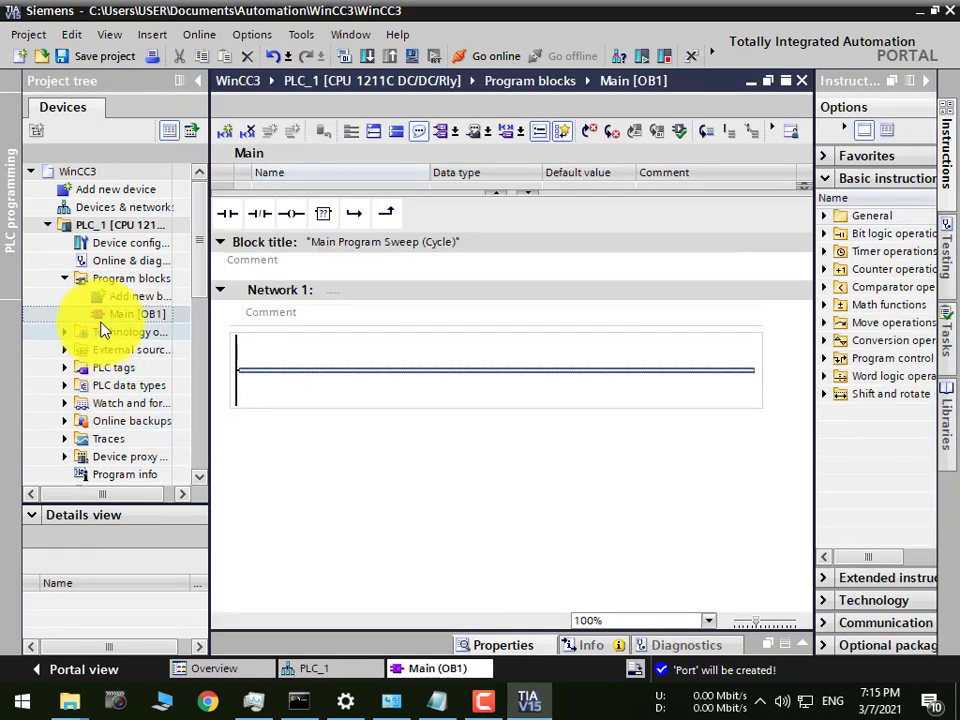
Step: Show all PLC tags of PLC_1 and add a tag named Push Switch in the default tag table
left_click(64, 367)
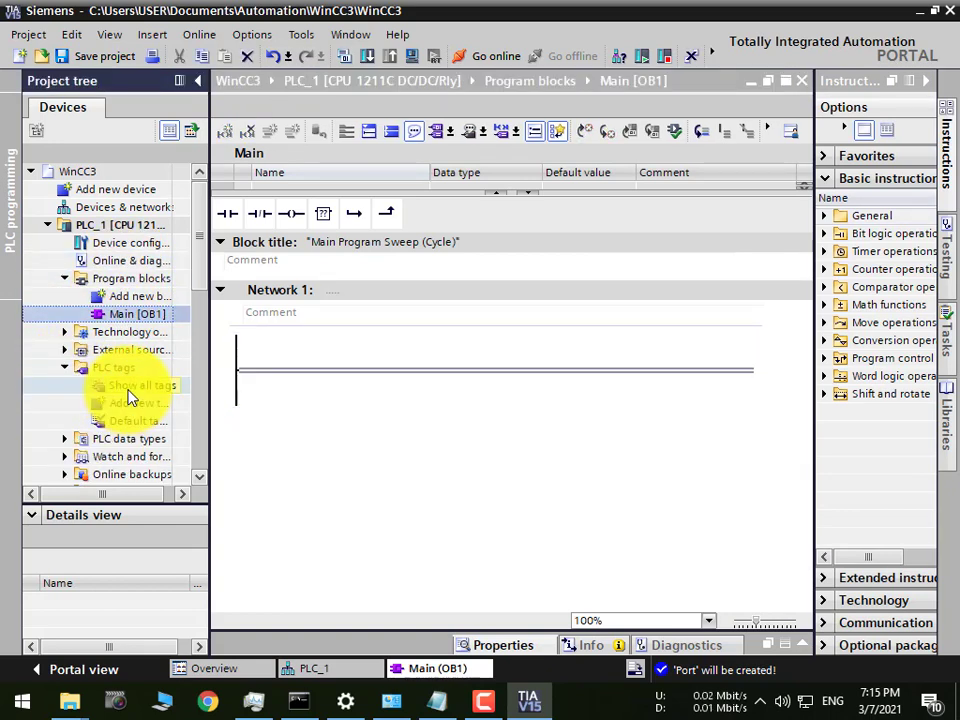
double_click(128, 386)
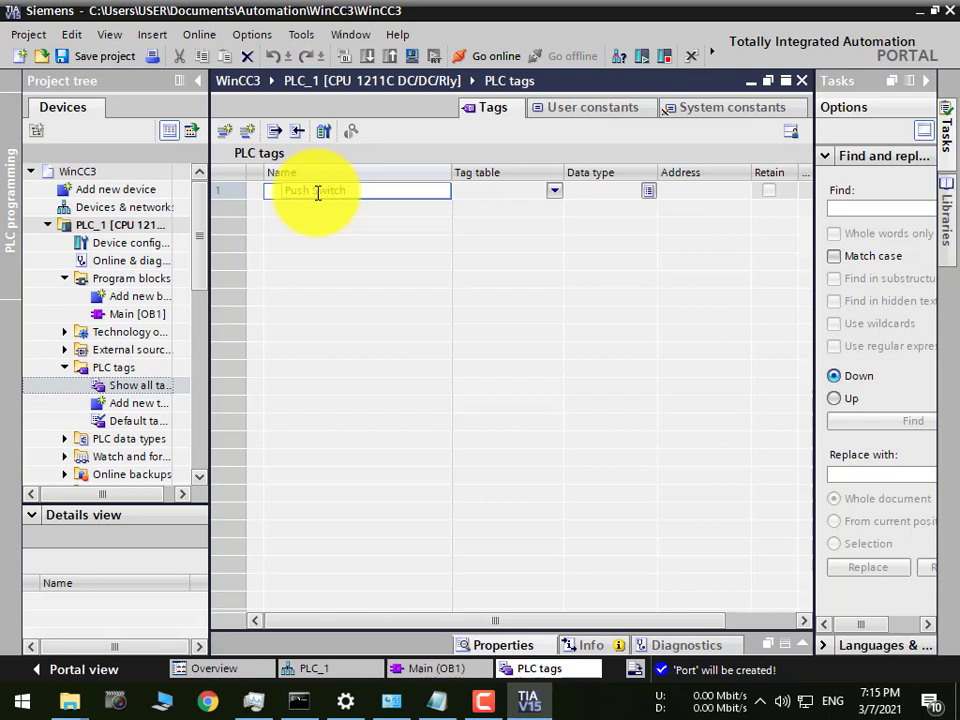
left_click(555, 192)
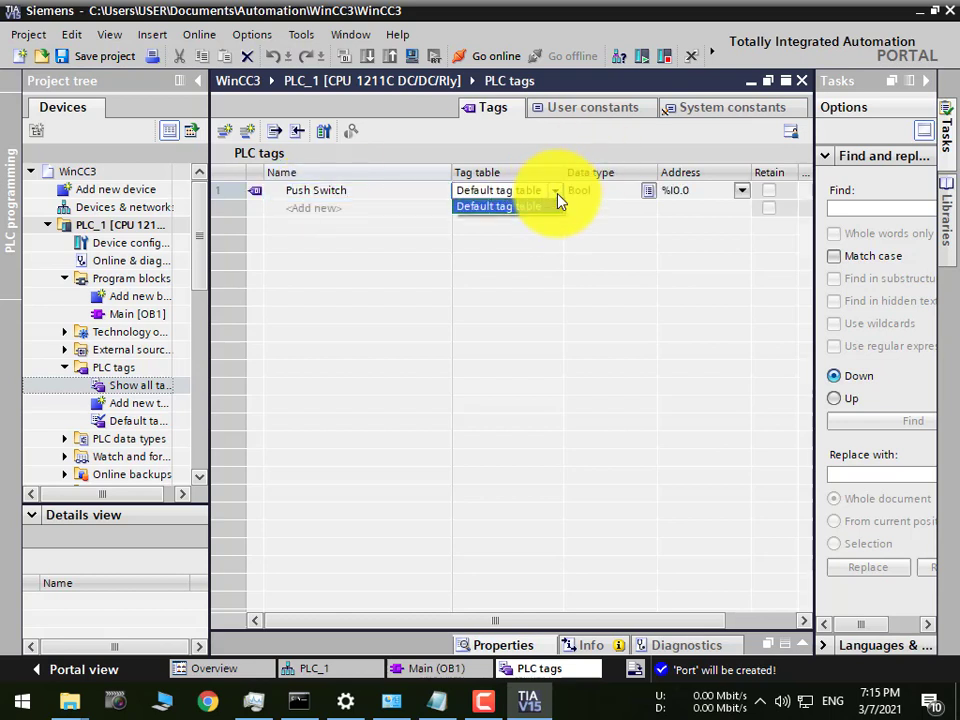
left_click(556, 200)
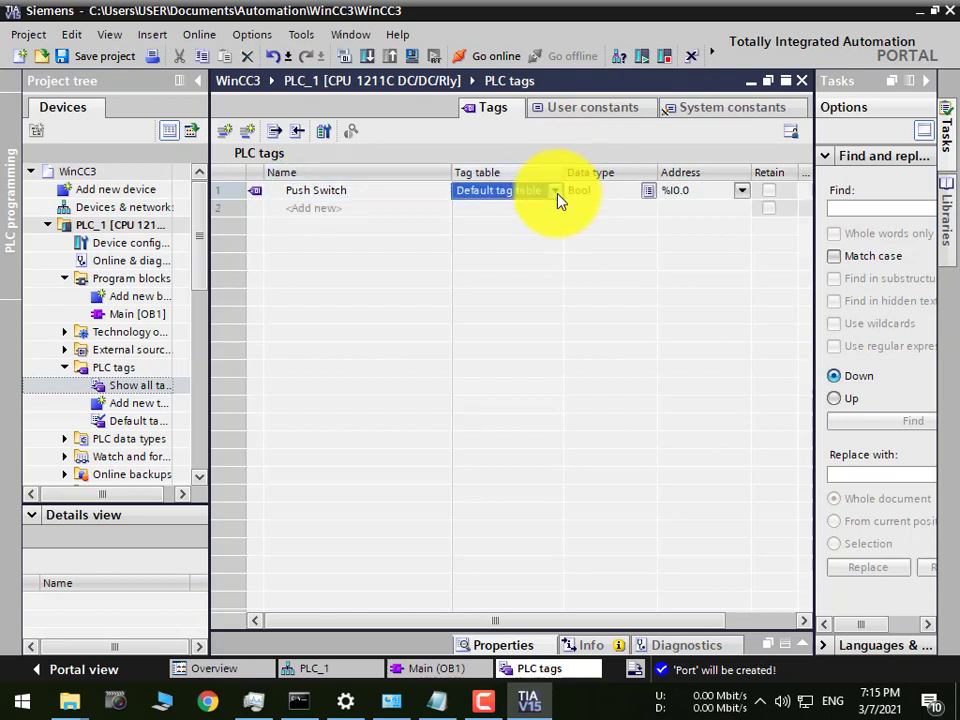
Step: Change the Push Switch tag's operand identifier to M so its address is %M0.0
left_click(740, 193)
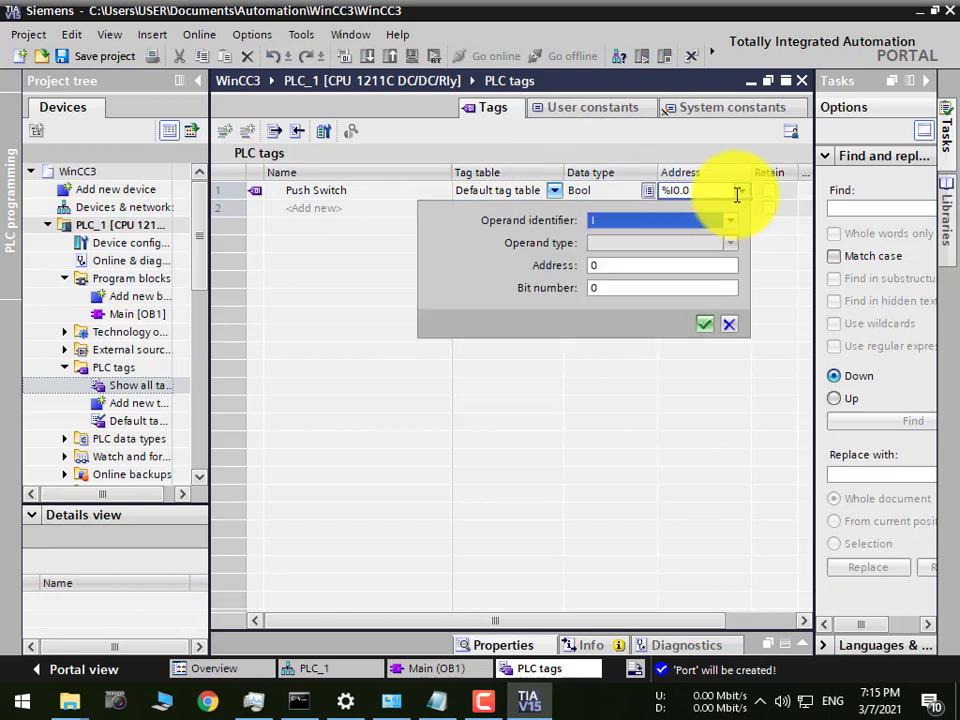
left_click(732, 222)
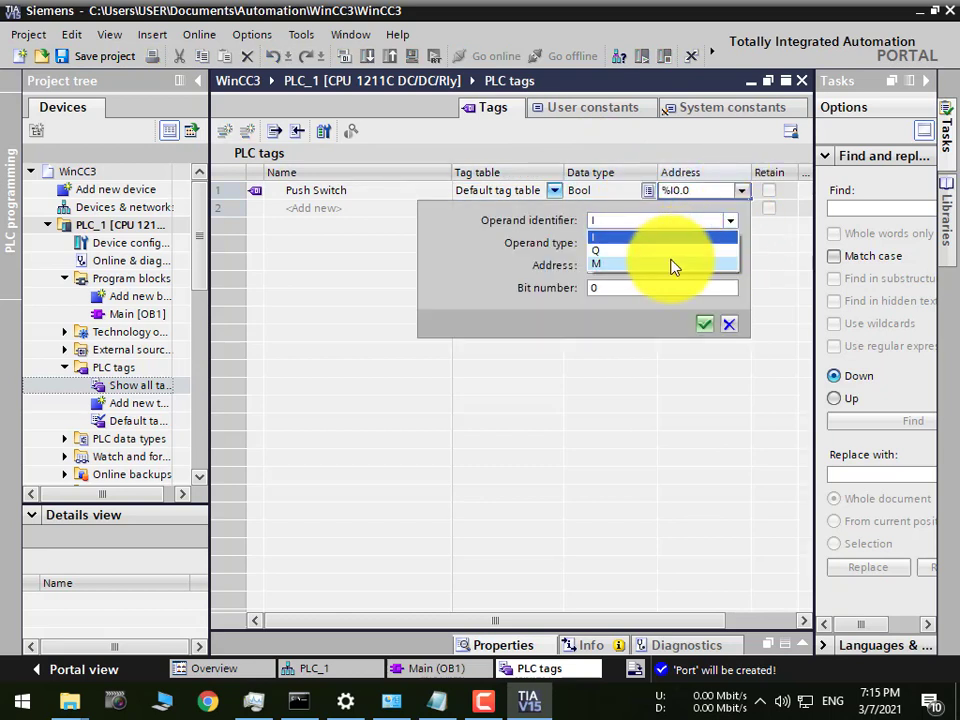
left_click(673, 270)
left_click(705, 325)
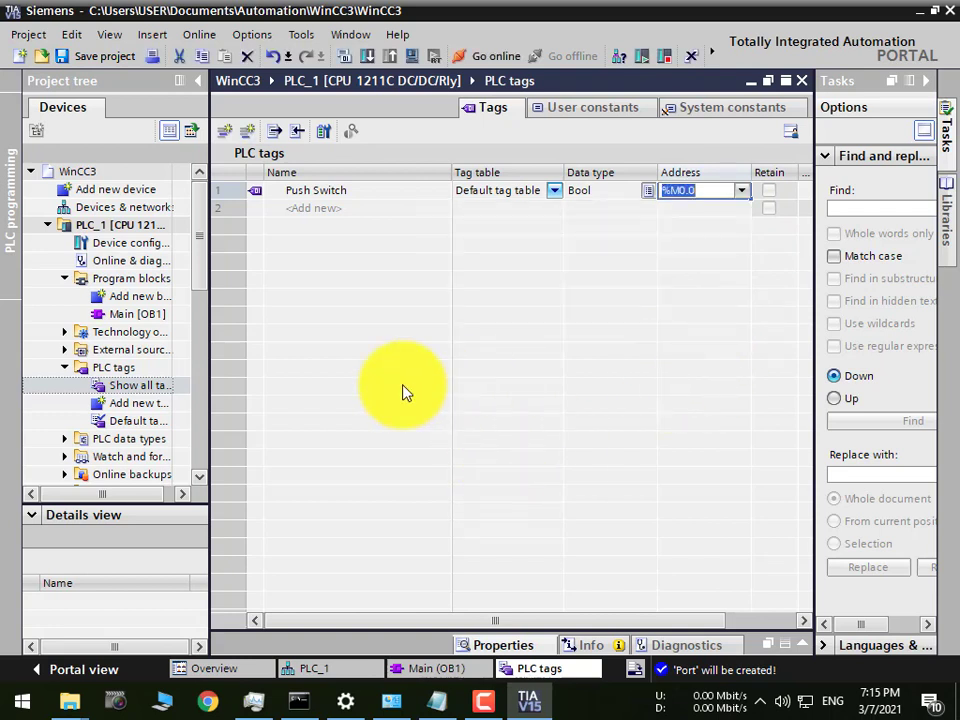
Step: Add a second PLC tag named Motor in the default tag table
left_click(318, 210)
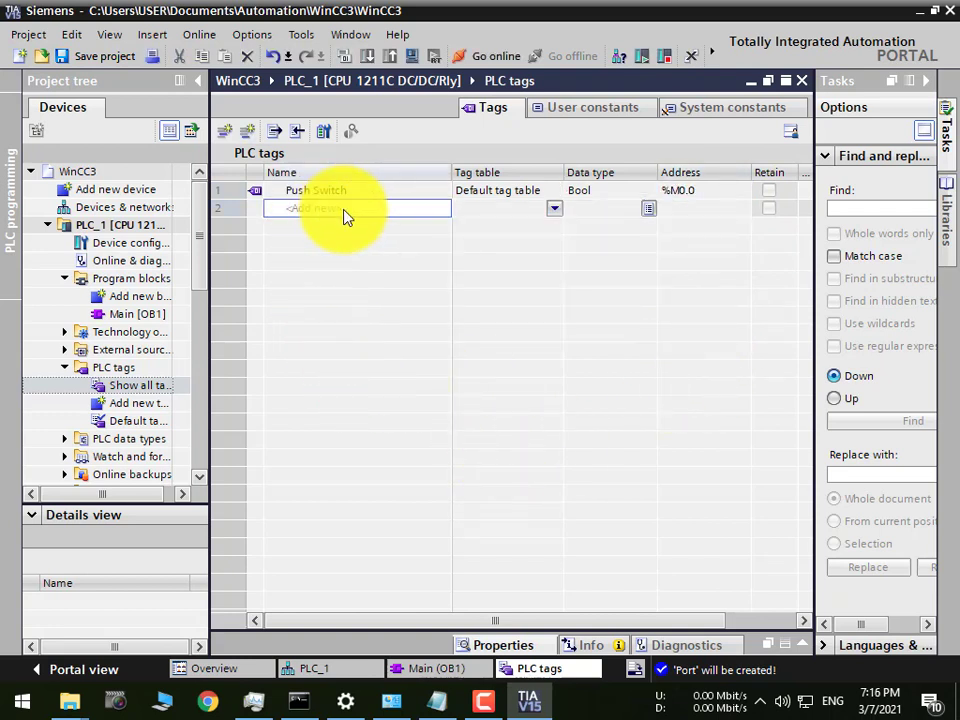
left_click(344, 210)
left_click(342, 230)
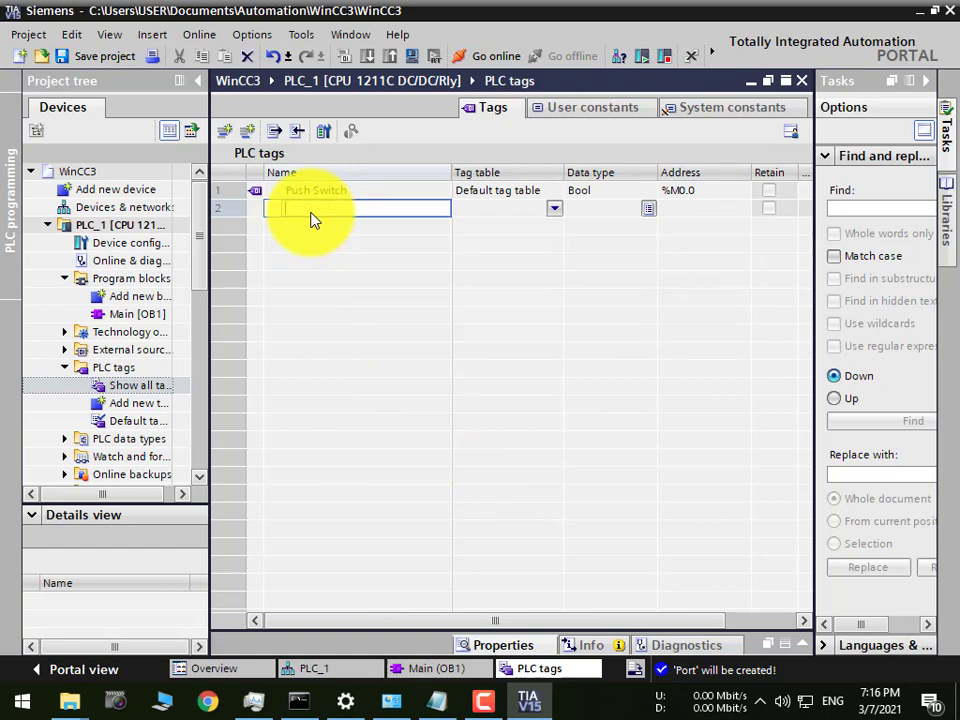
left_click(553, 209)
Step: Set the Motor tag's address to %Q0.0 with operand identifier Q and bit number 0, and save the project
left_click(734, 214)
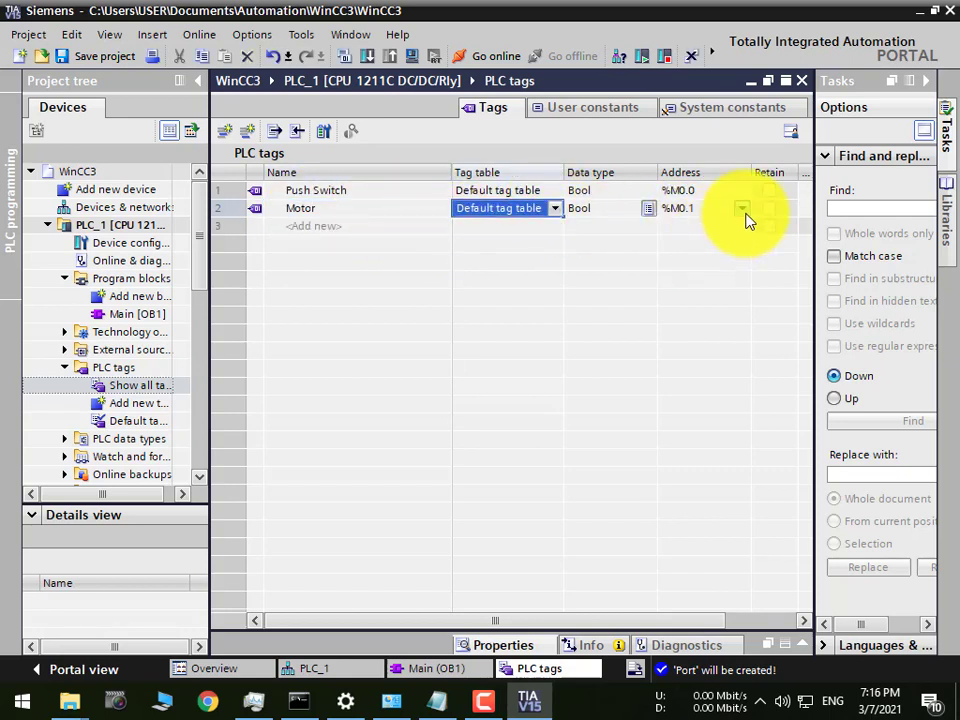
left_click(743, 212)
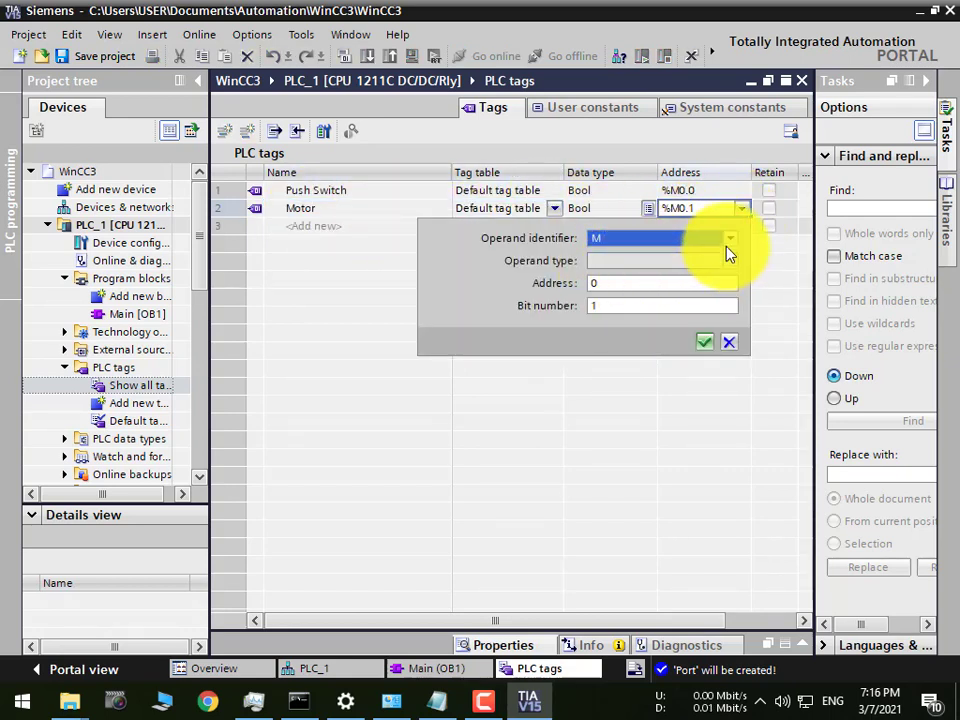
left_click(729, 240)
left_click(684, 268)
left_click_drag(615, 304, 576, 304)
type("0")
left_click(705, 343)
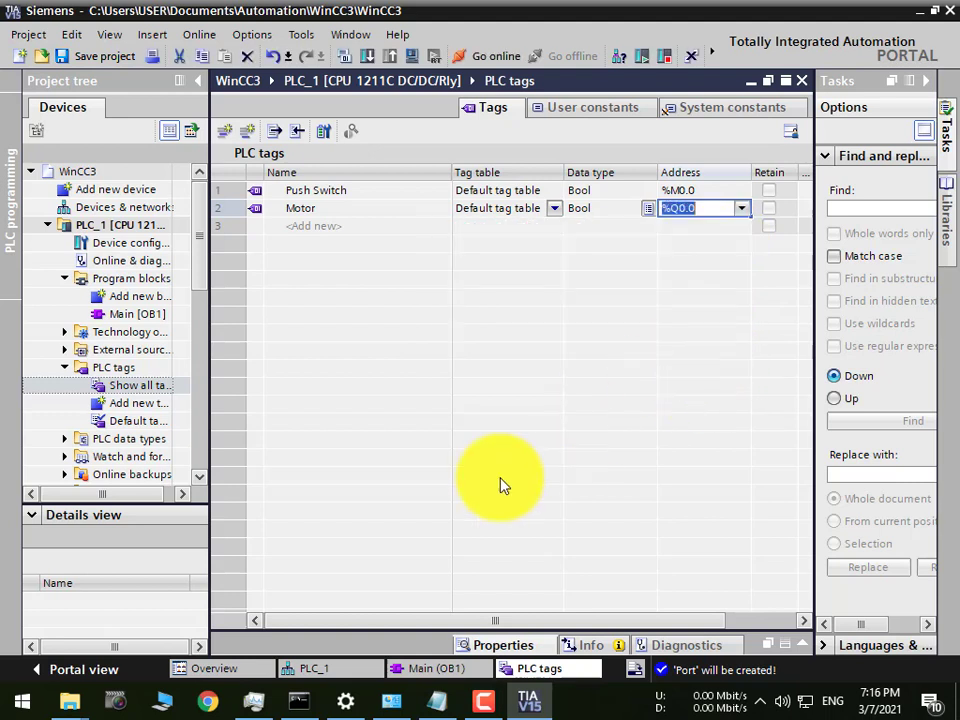
left_click(104, 57)
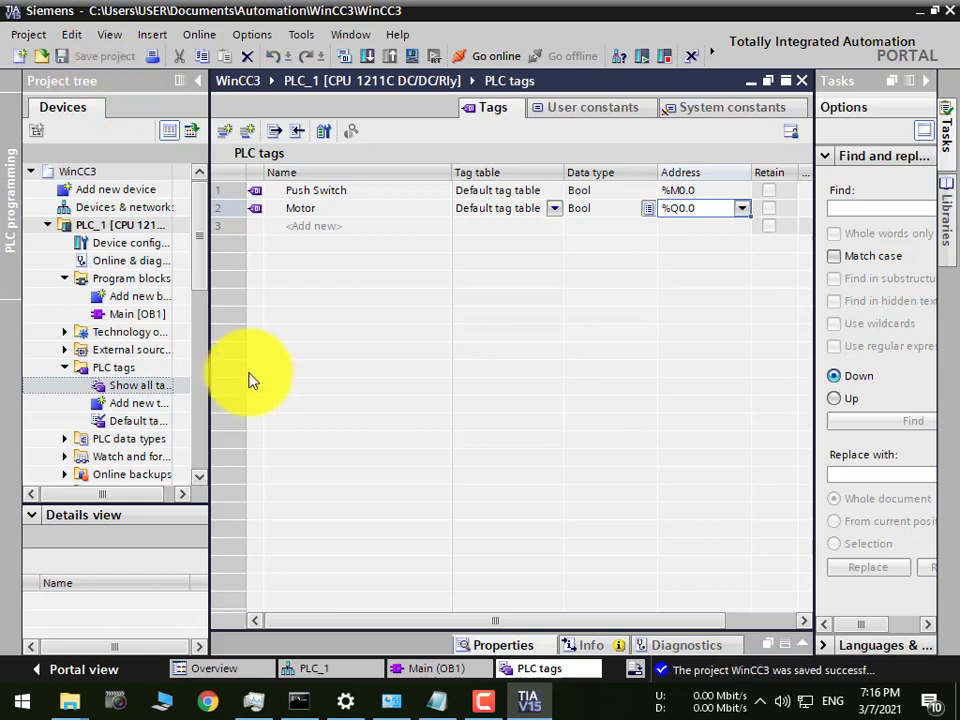
Step: Open Main [OB1] and insert a normally open contact in Network 1 assigned to the Push Switch tag
double_click(143, 313)
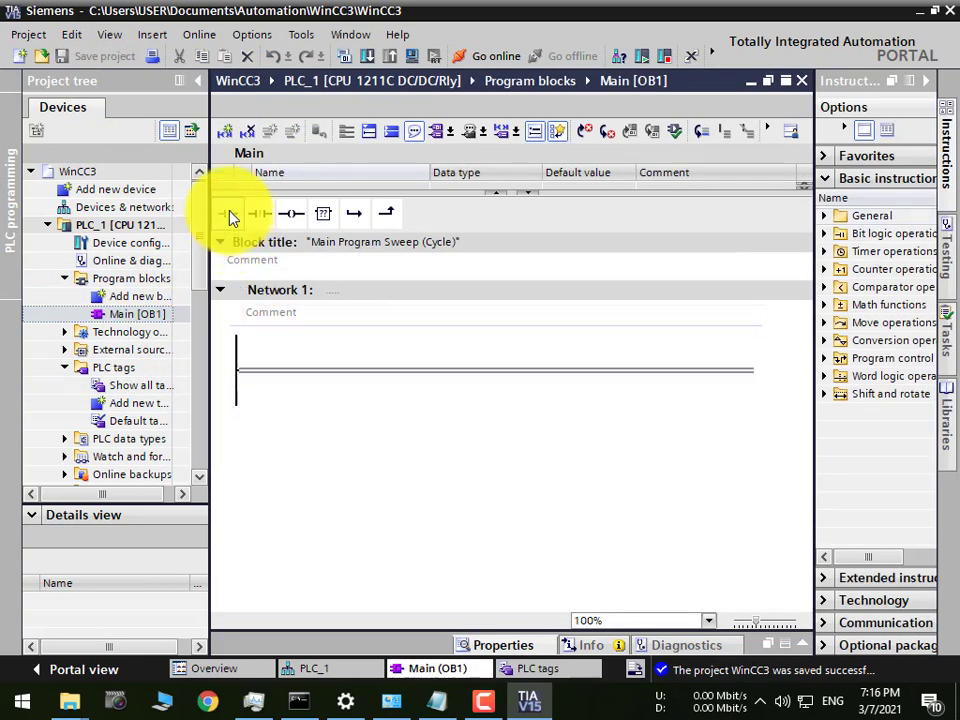
left_click_drag(229, 214, 357, 403)
left_click(297, 358)
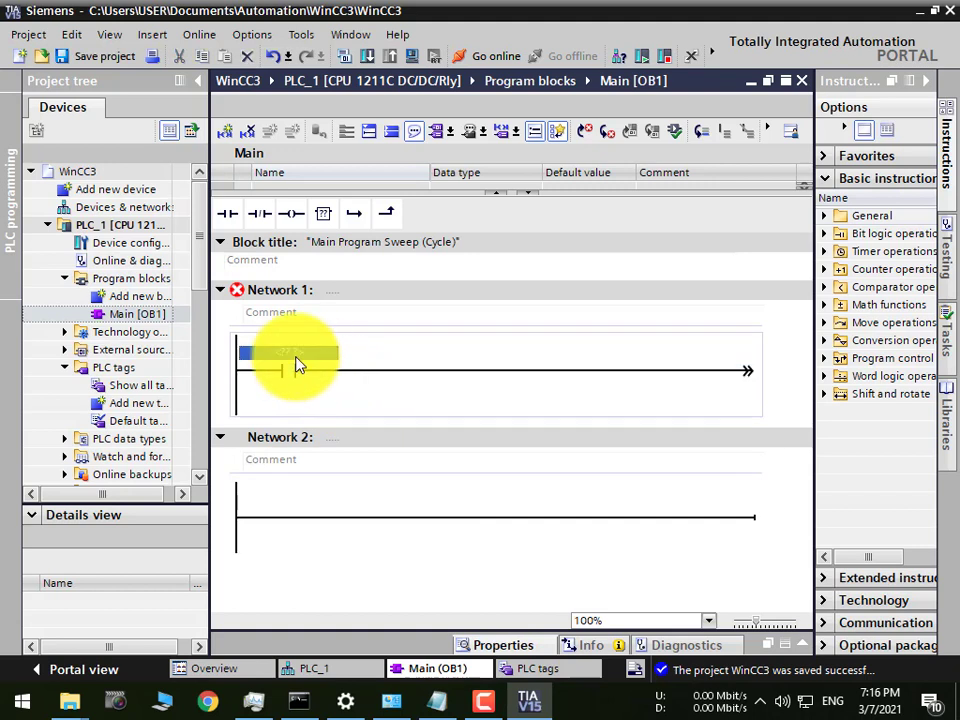
type("pu")
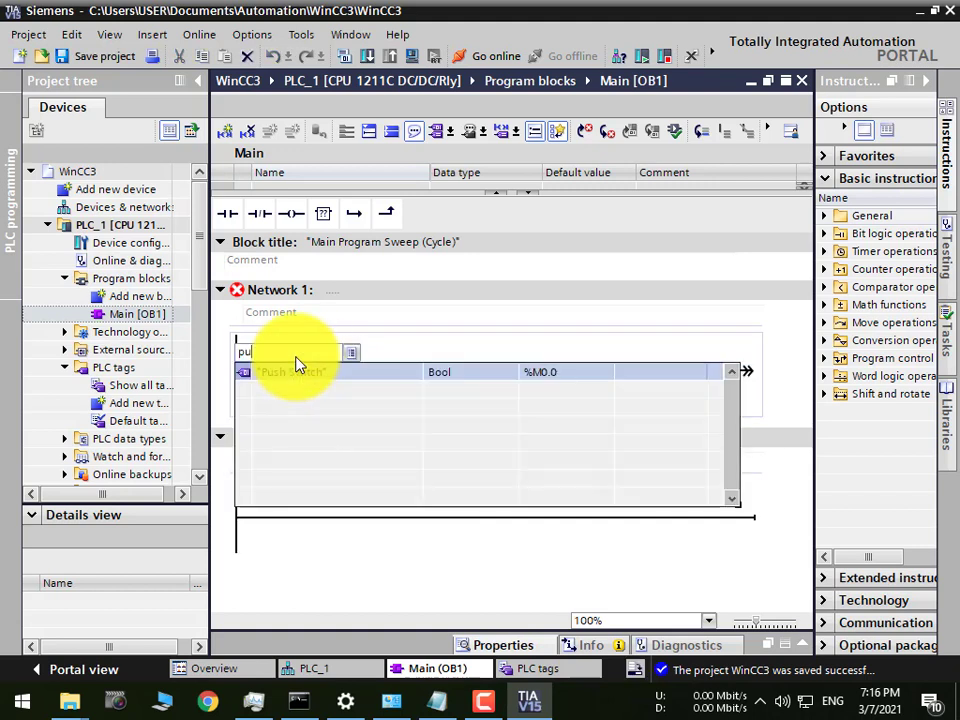
left_click(296, 376)
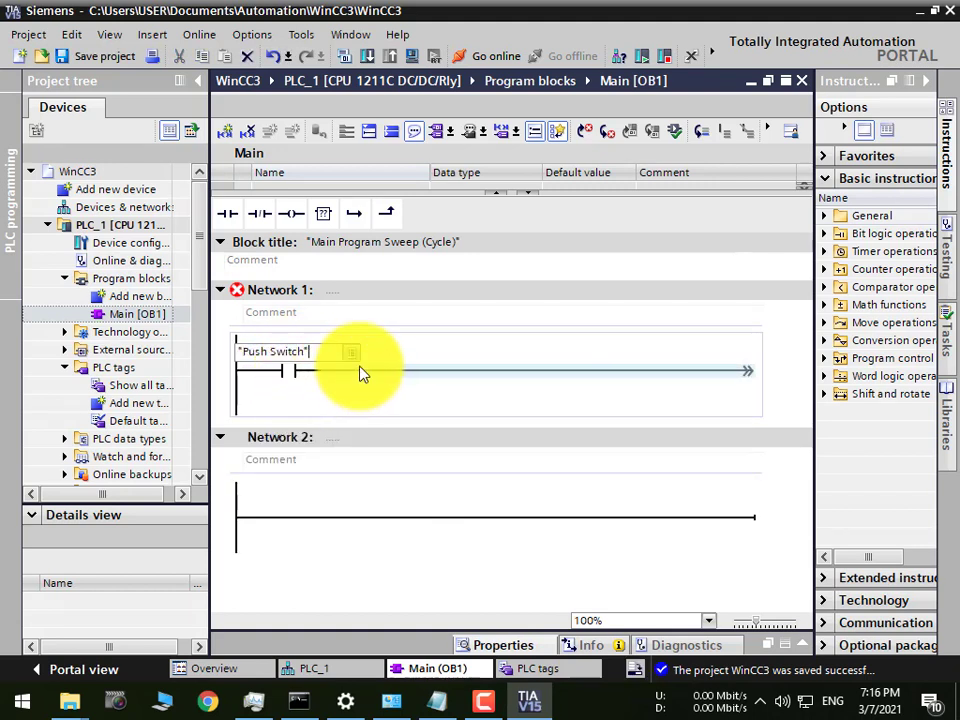
Step: Add an output coil assigned to the Motor tag at the end of the Push Switch rung and save the project
left_click(291, 214)
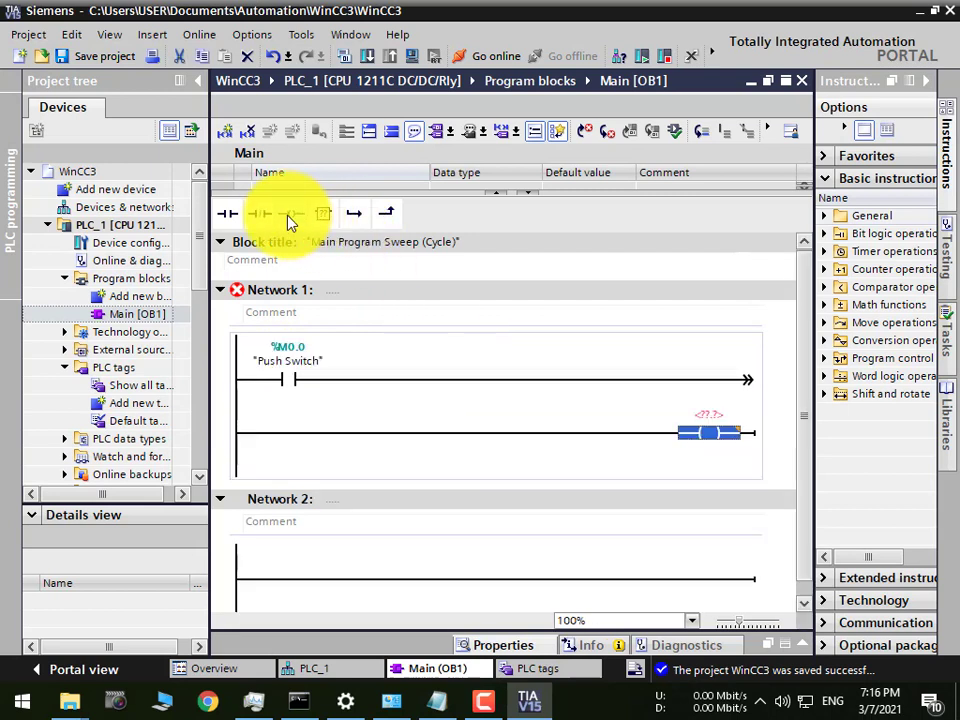
key("ctrl+z")
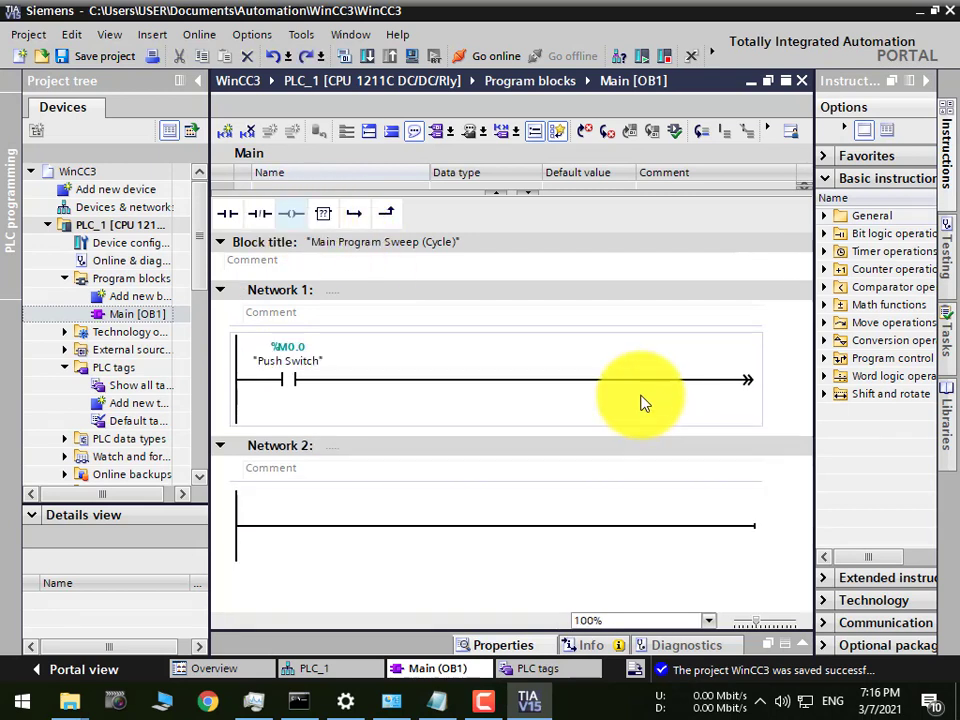
left_click(638, 381)
left_click(291, 214)
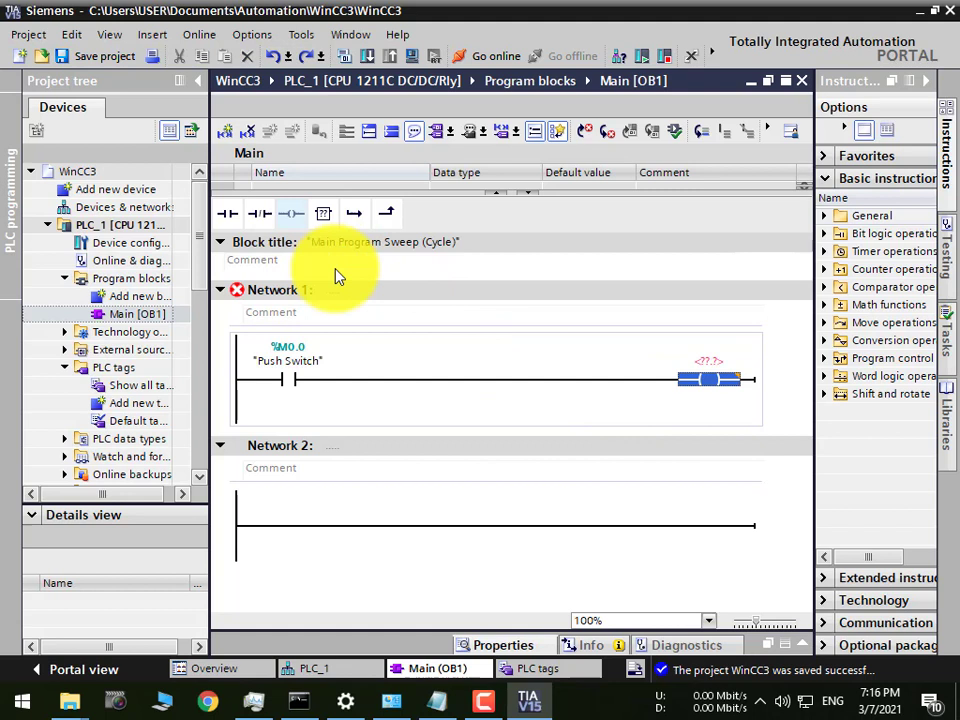
left_click(712, 363)
type("mot")
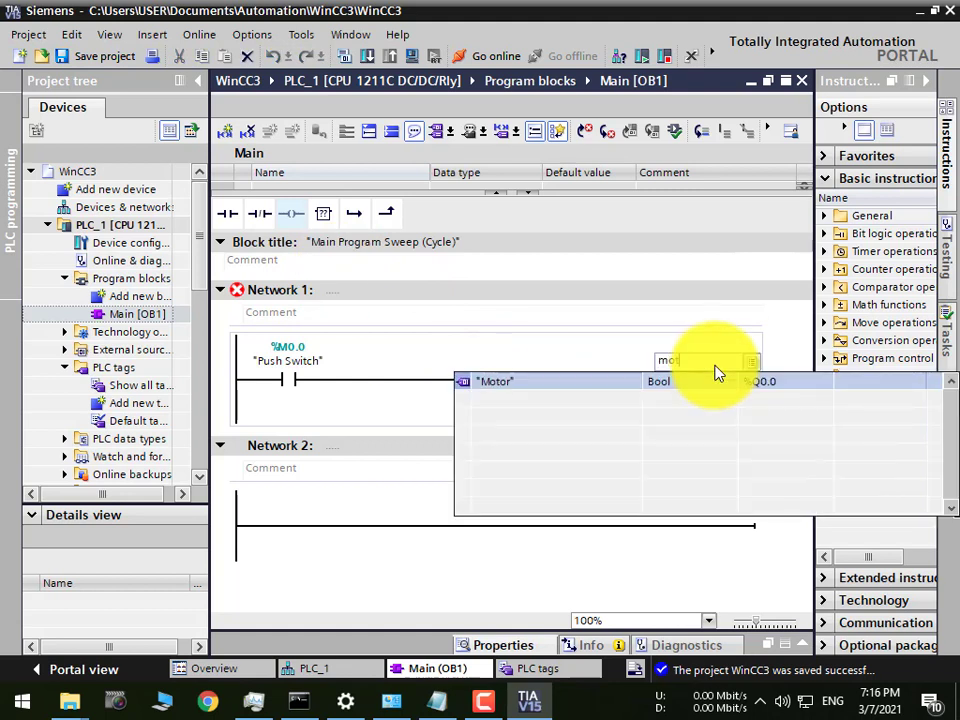
left_click(664, 381)
left_click(572, 499)
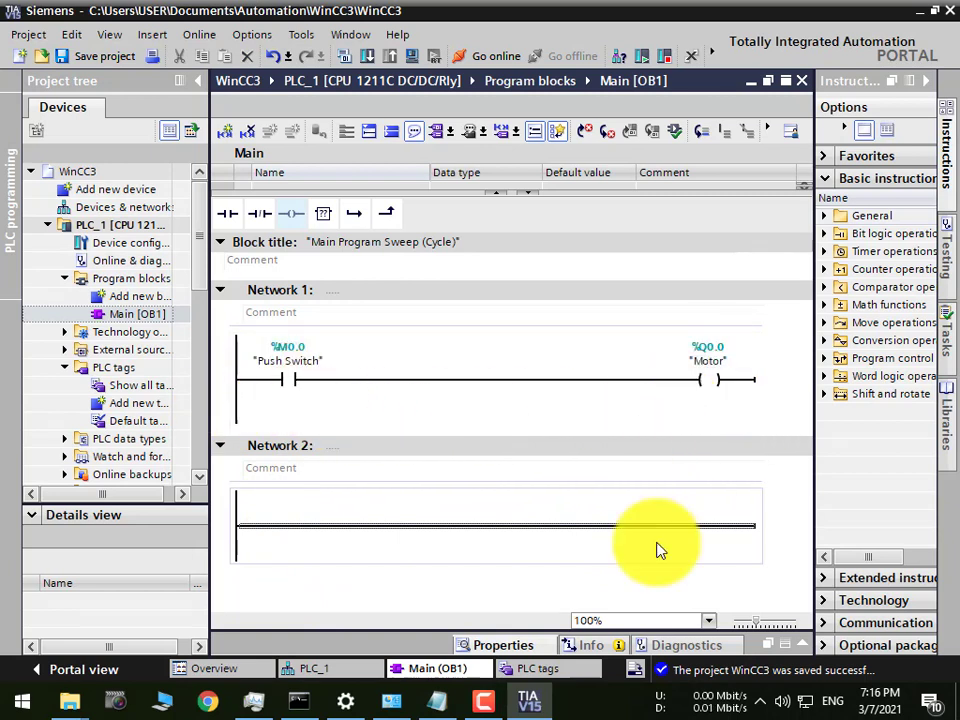
left_click(97, 56)
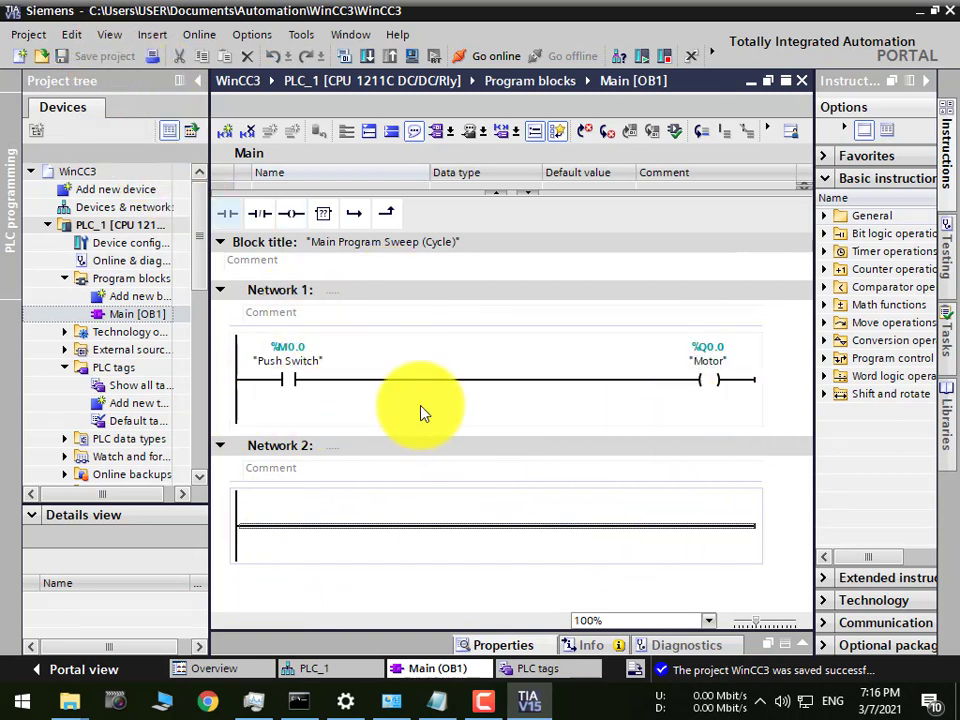
Step: Compile the hardware and software (only changes) of PLC_1
right_click(148, 226)
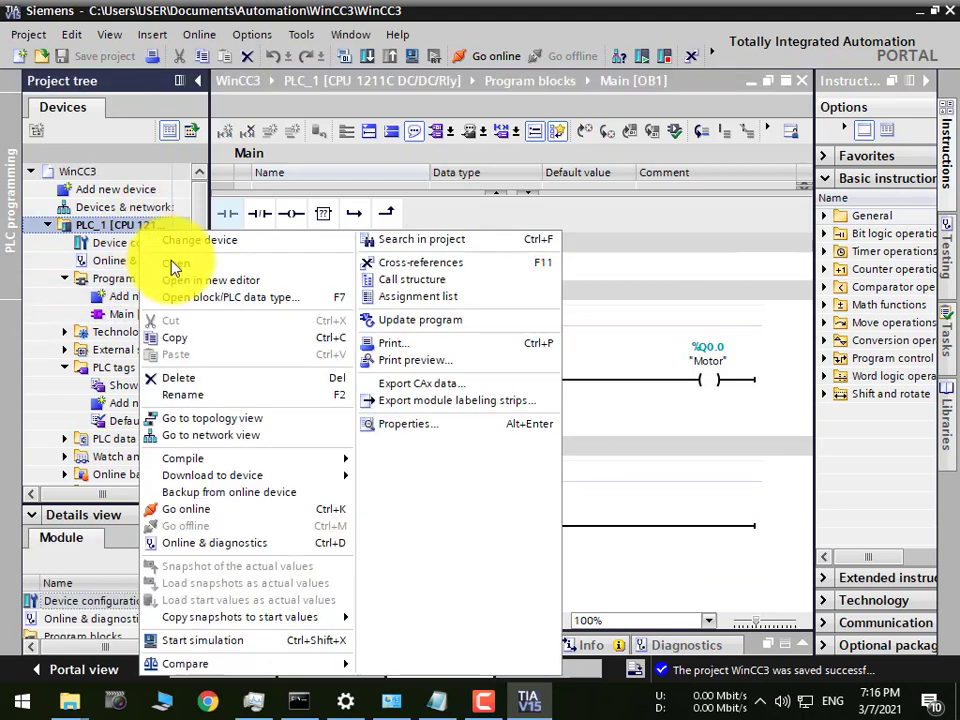
mouse_move(253, 458)
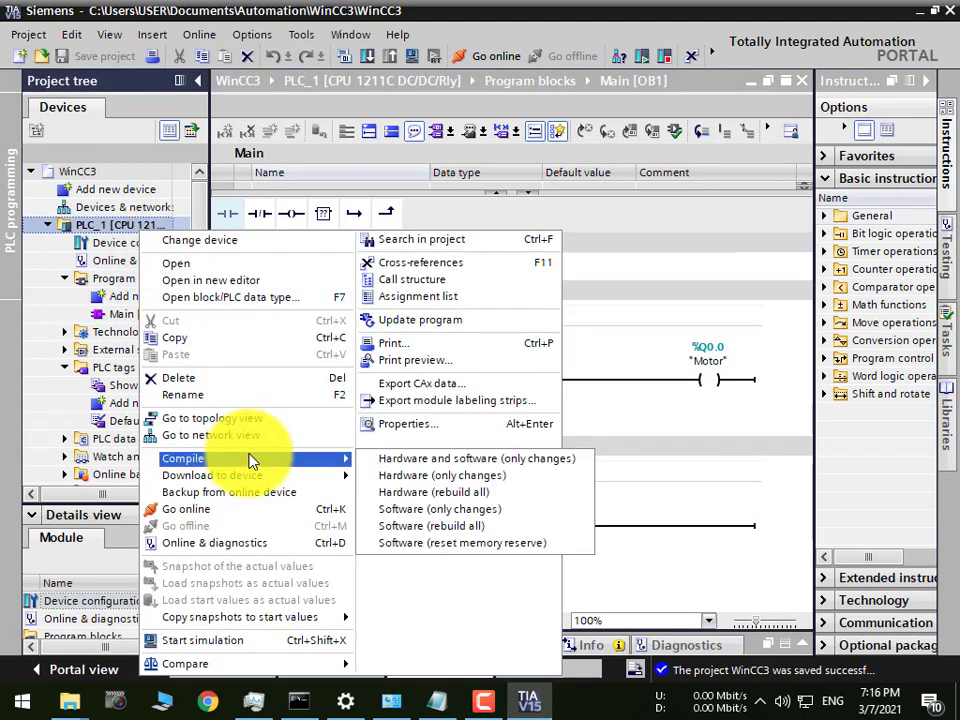
left_click(424, 459)
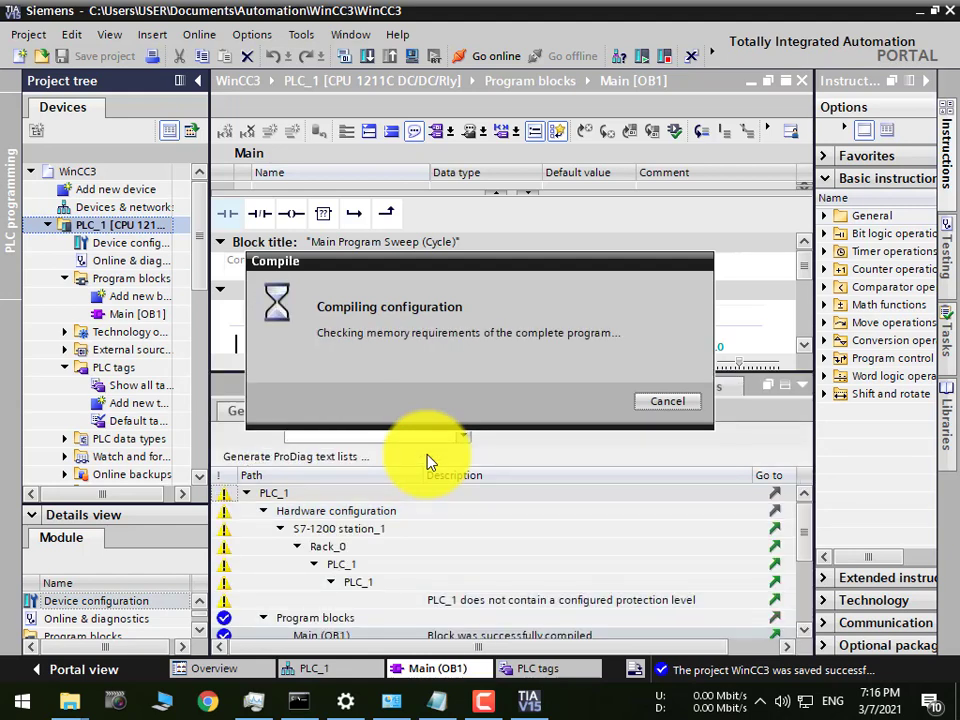
Step: Start downloading PLC_1 to the S7-1200 found by a device search at 192.168.0.50, continuing without synchronization
left_click(367, 55)
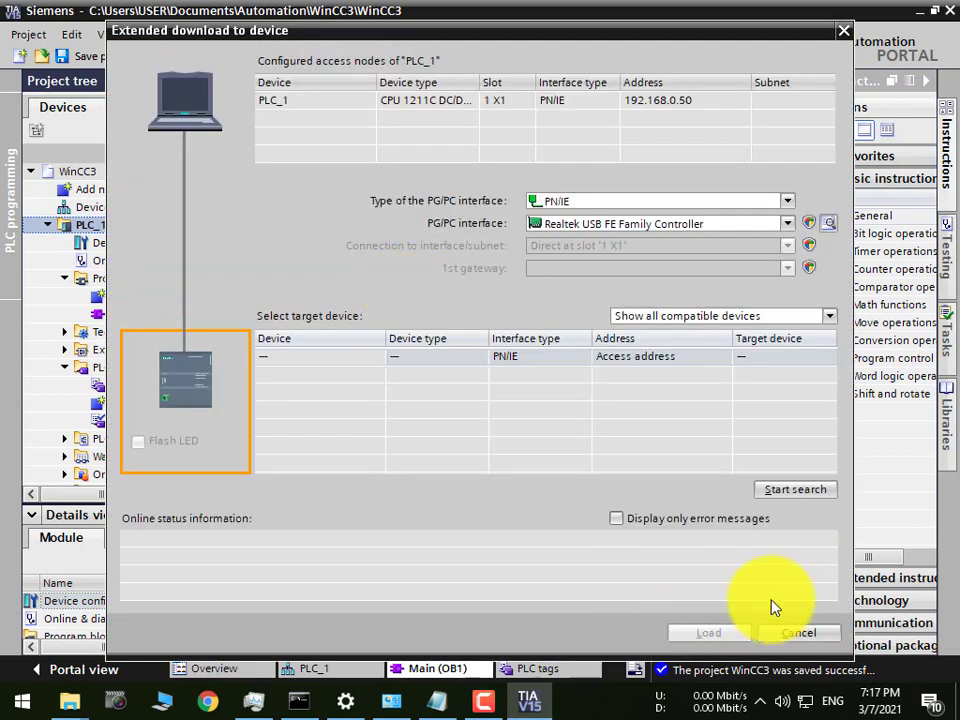
left_click(793, 489)
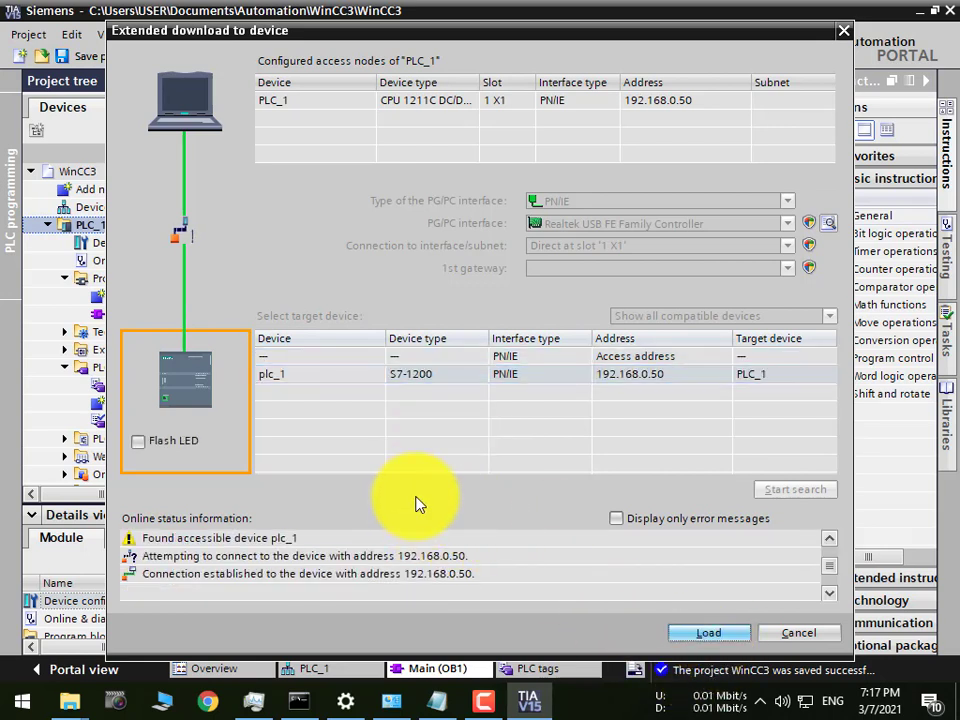
key("Escape")
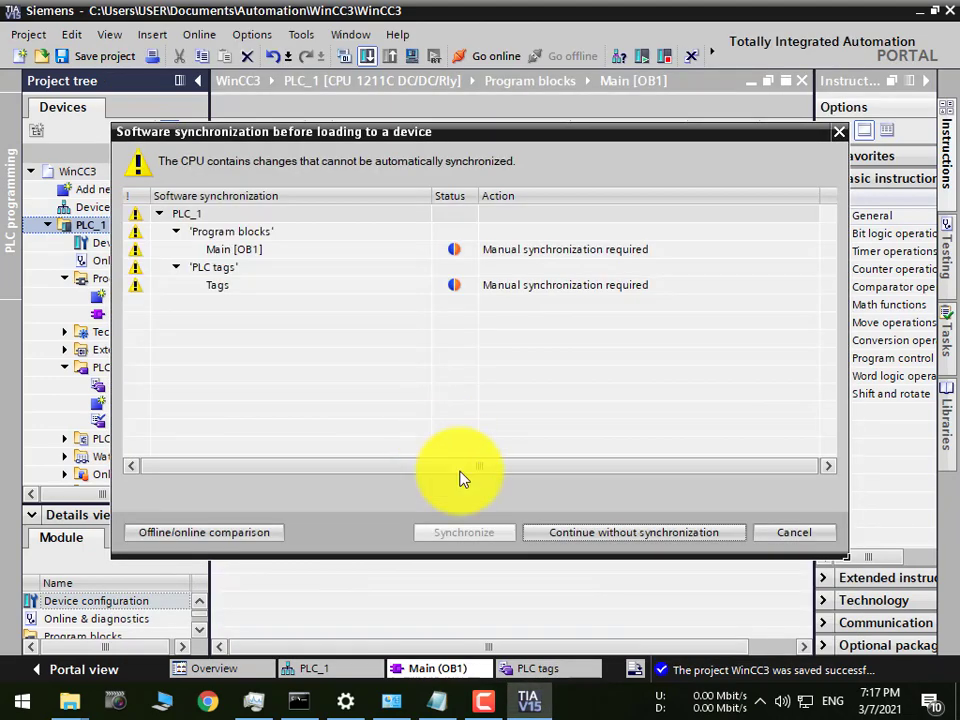
left_click(594, 533)
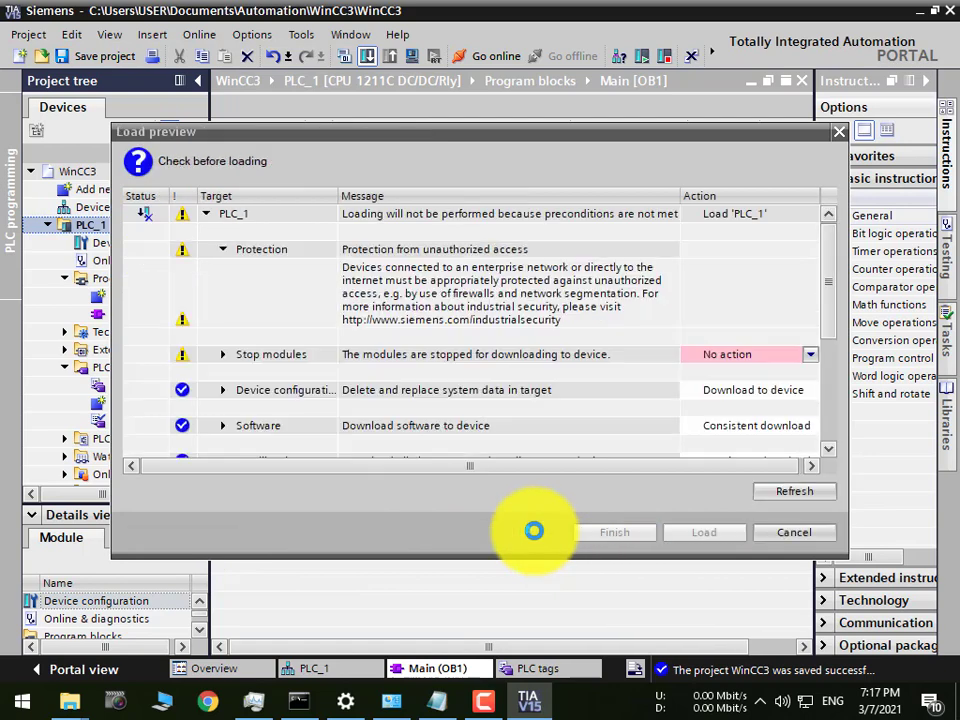
Step: Set the stop modules action to Stop all, load PLC_1, and finish the download with the module started
left_click(810, 356)
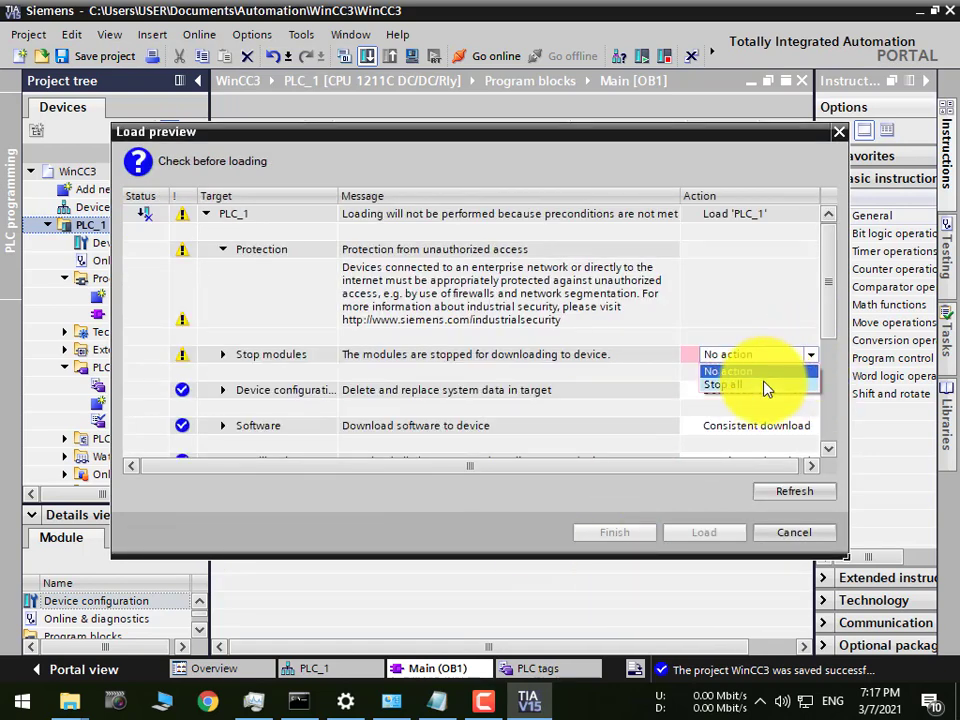
left_click(762, 385)
left_click(704, 532)
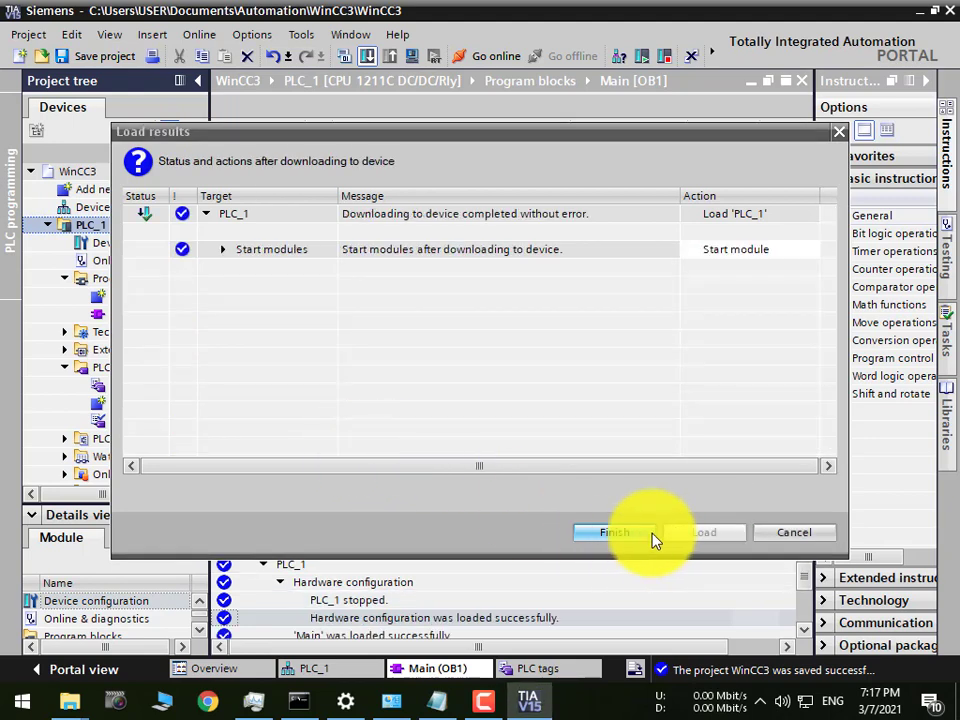
left_click(640, 538)
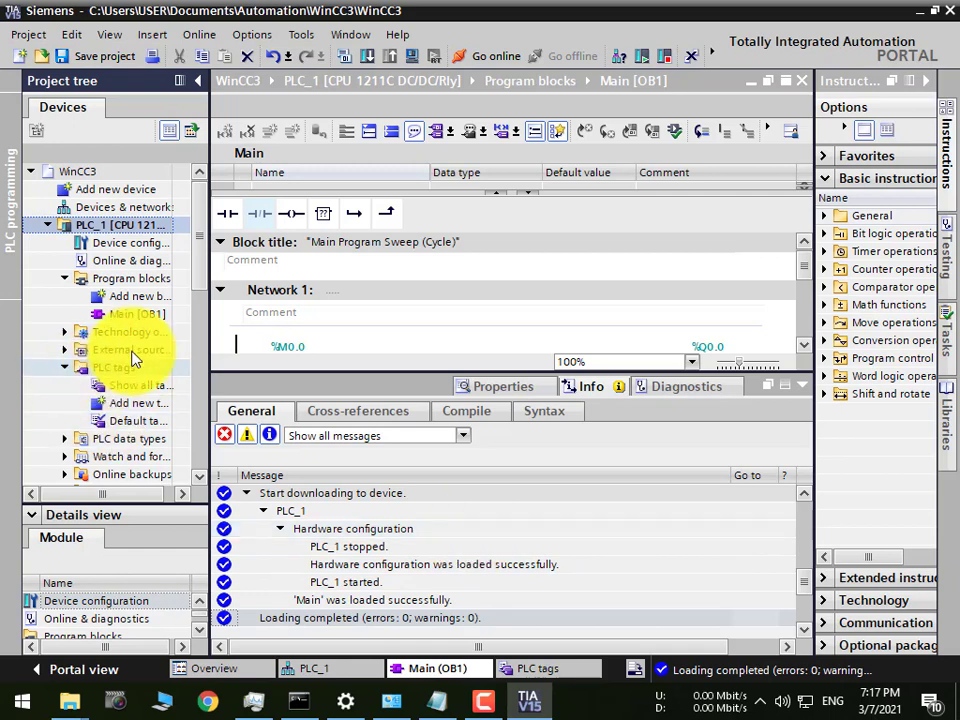
Step: Add a new SIMATIC PC station device from the PC general group of PC systems to the project
scroll(203, 290, "down", 2)
scroll(197, 260, "up", 2)
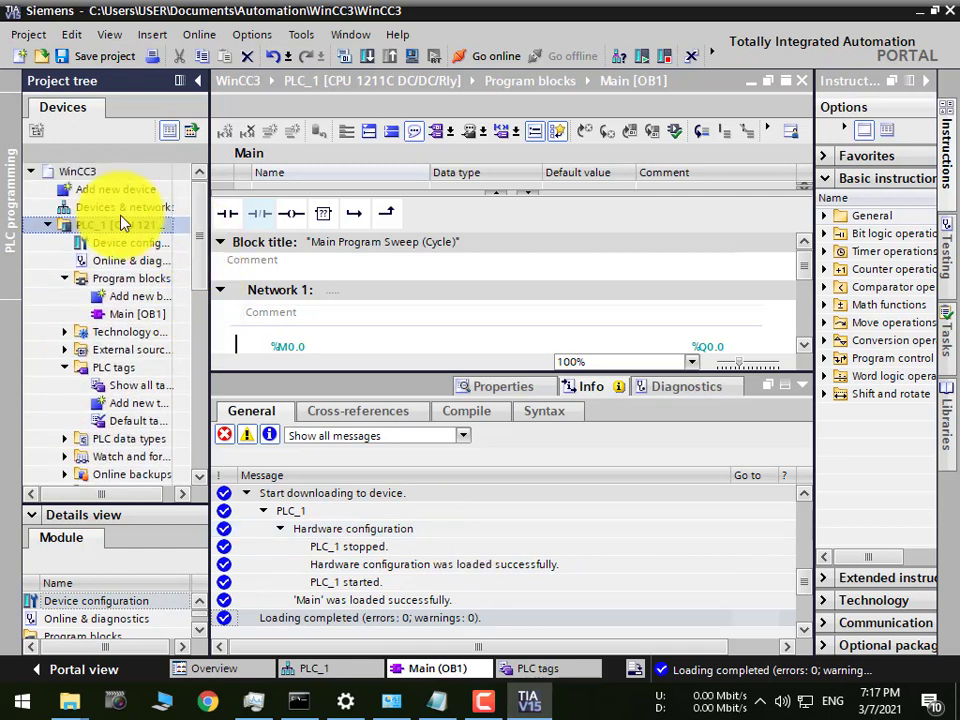
double_click(110, 190)
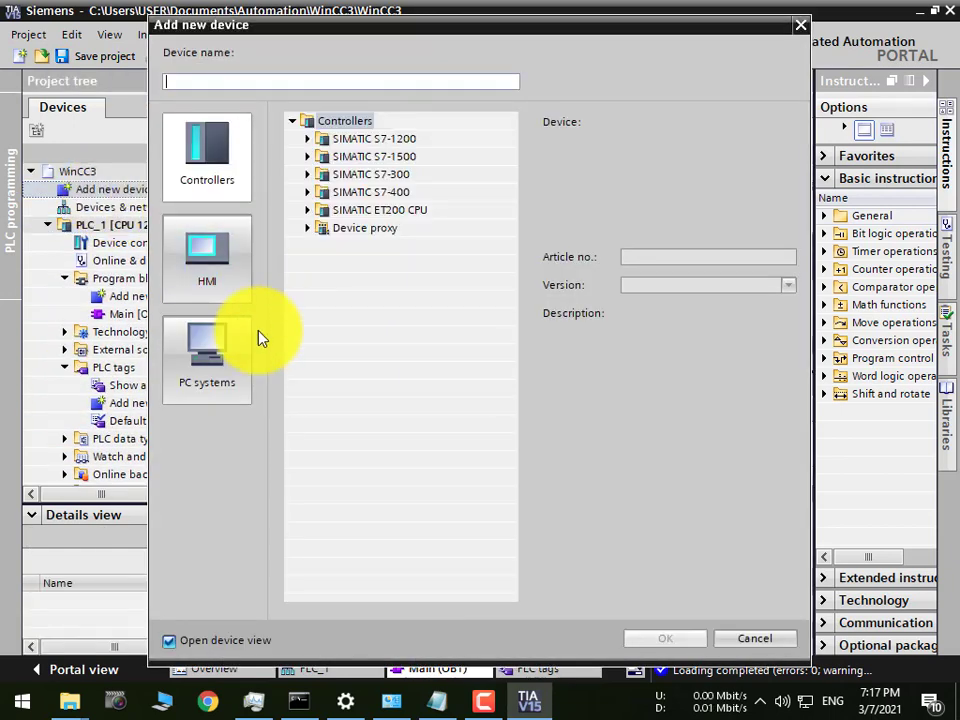
left_click(220, 358)
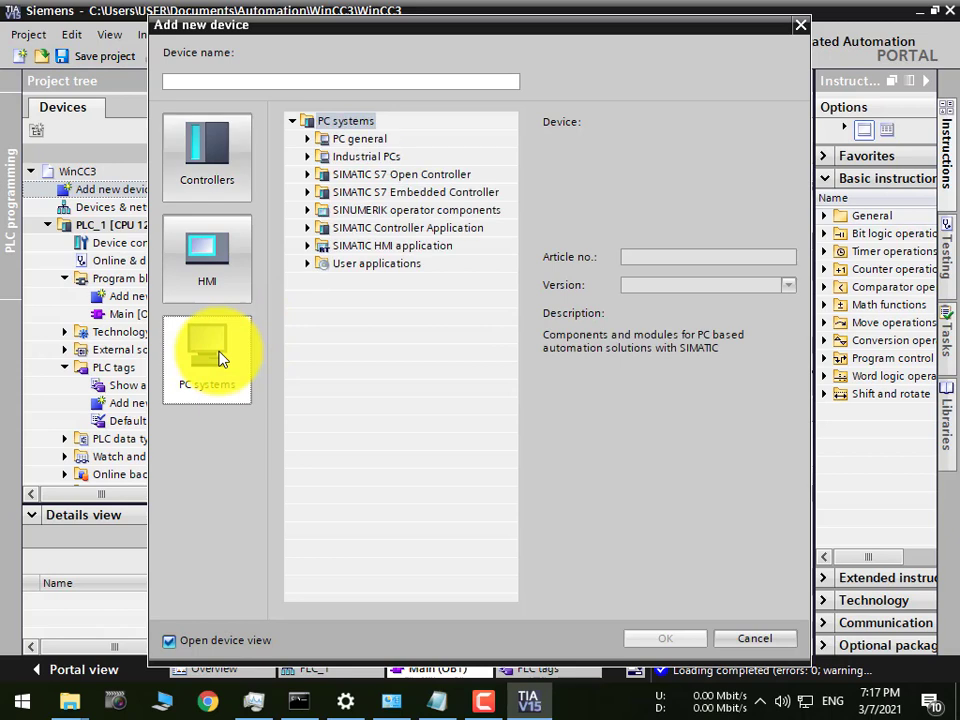
left_click(309, 141)
left_click(330, 158)
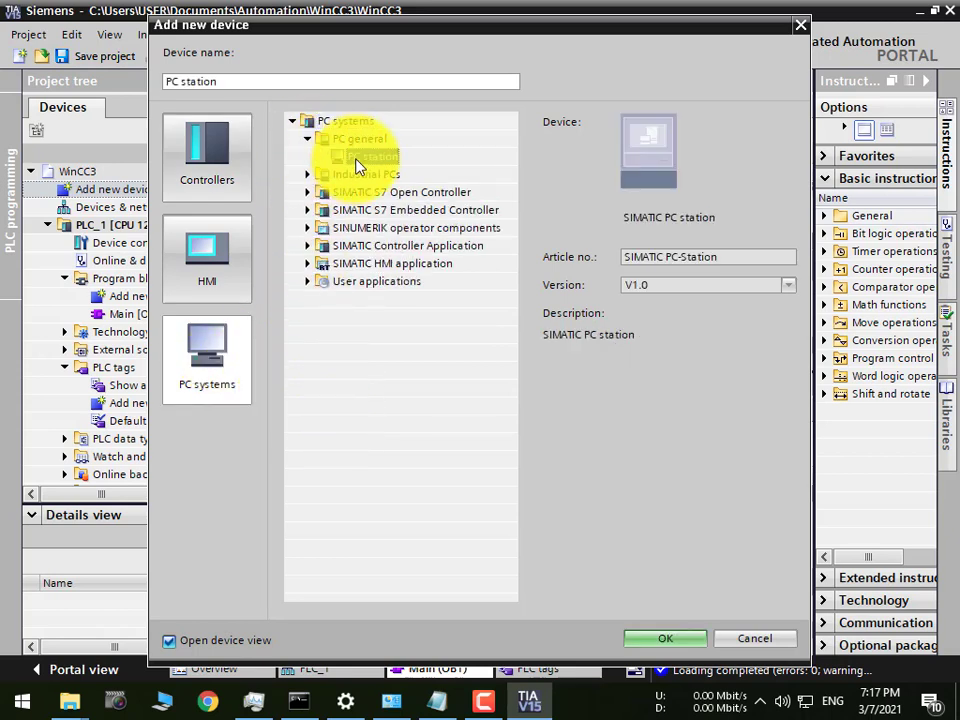
left_click(655, 640)
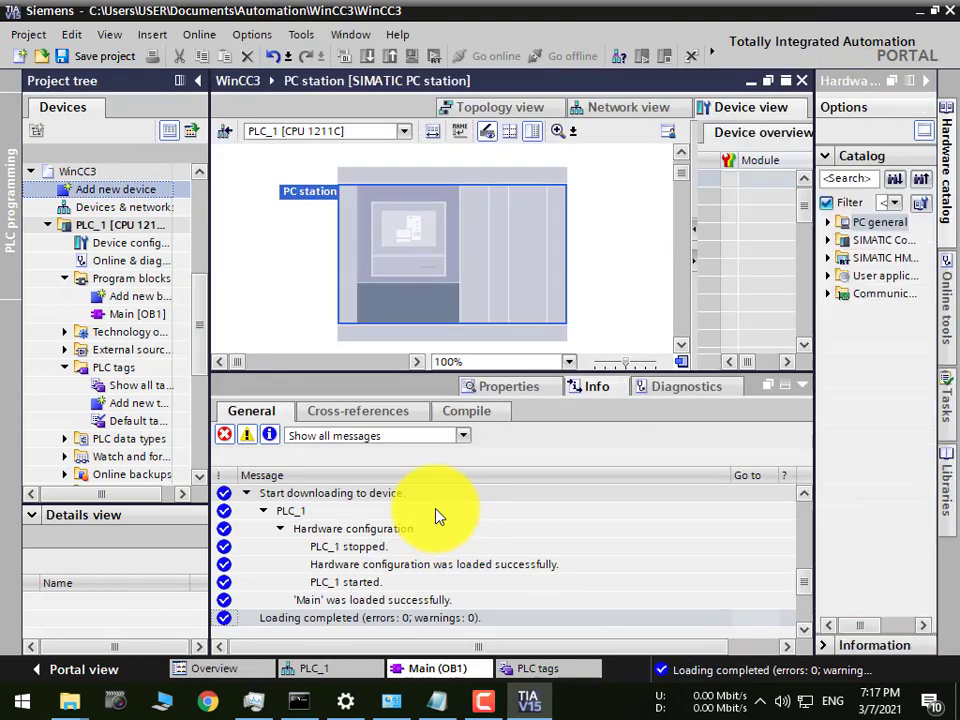
Step: Insert an IE general PROFINET/Ethernet communications module into the slot beside the PC in the PC station
left_click(829, 294)
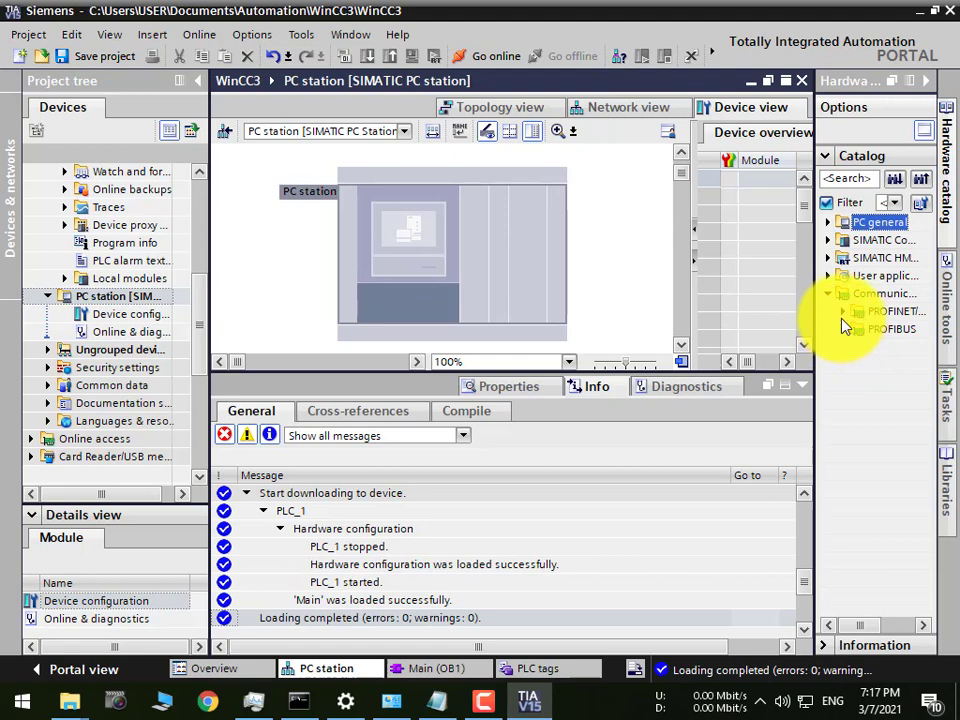
left_click(843, 311)
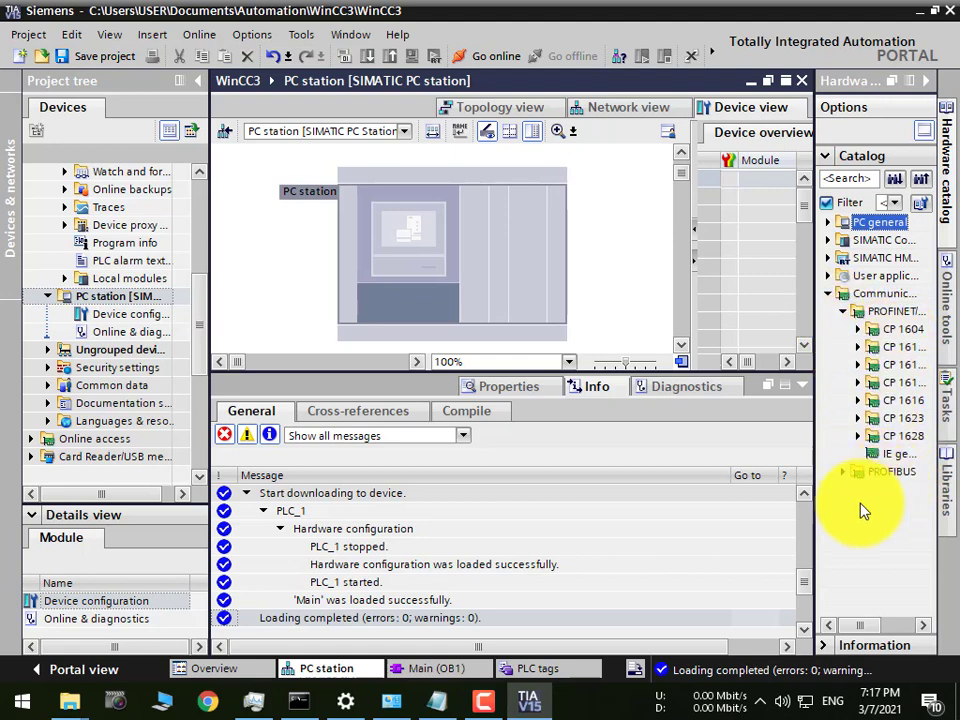
left_click_drag(814, 500, 767, 495)
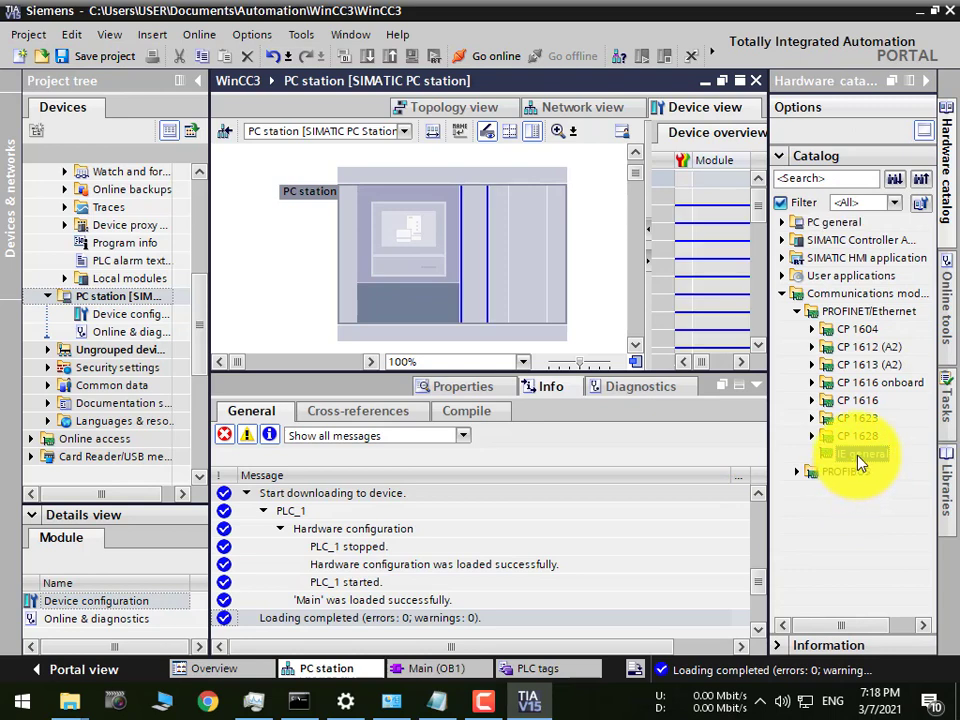
left_click_drag(857, 455, 479, 272)
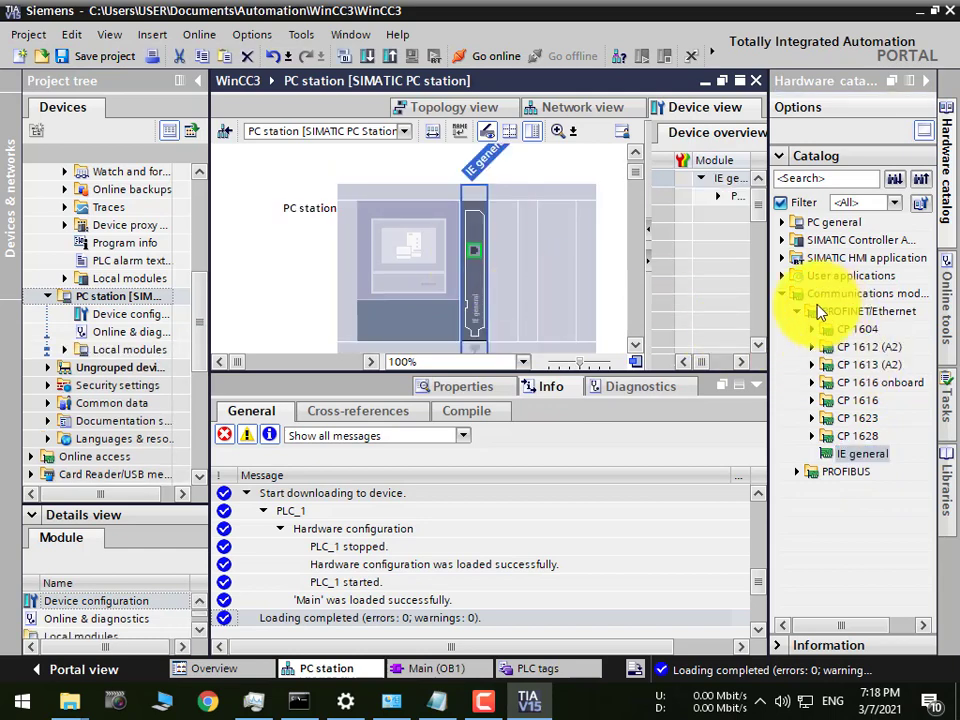
left_click(800, 311)
left_click(784, 294)
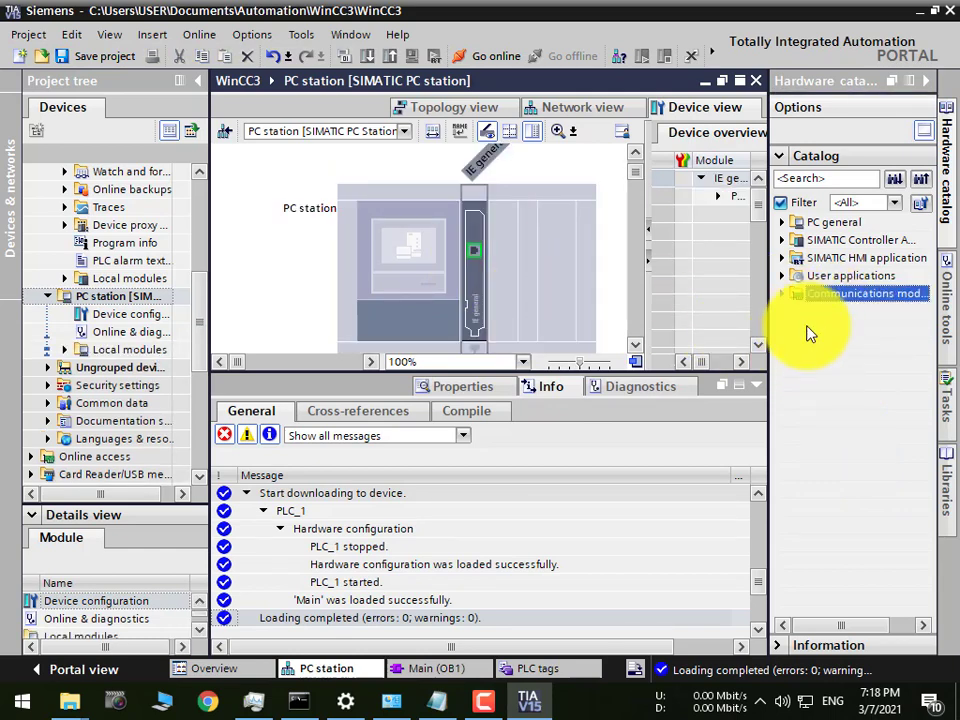
Step: Insert the WinCC RT Professional SIMATIC HMI application into a free slot of the PC station
left_click(784, 241)
left_click(784, 241)
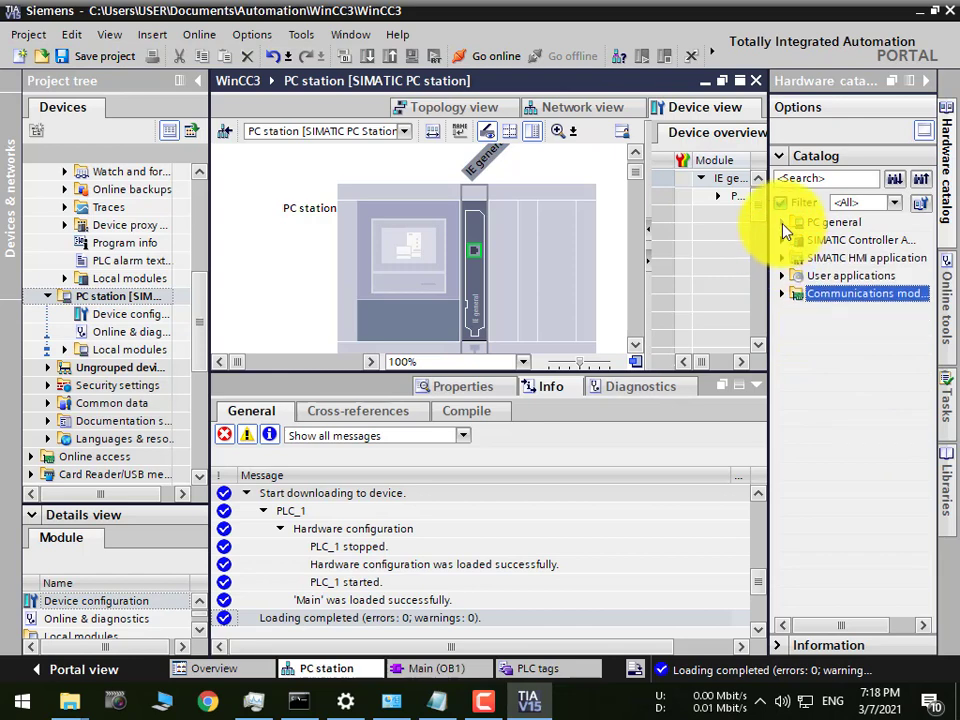
left_click(784, 226)
left_click(784, 225)
left_click(784, 258)
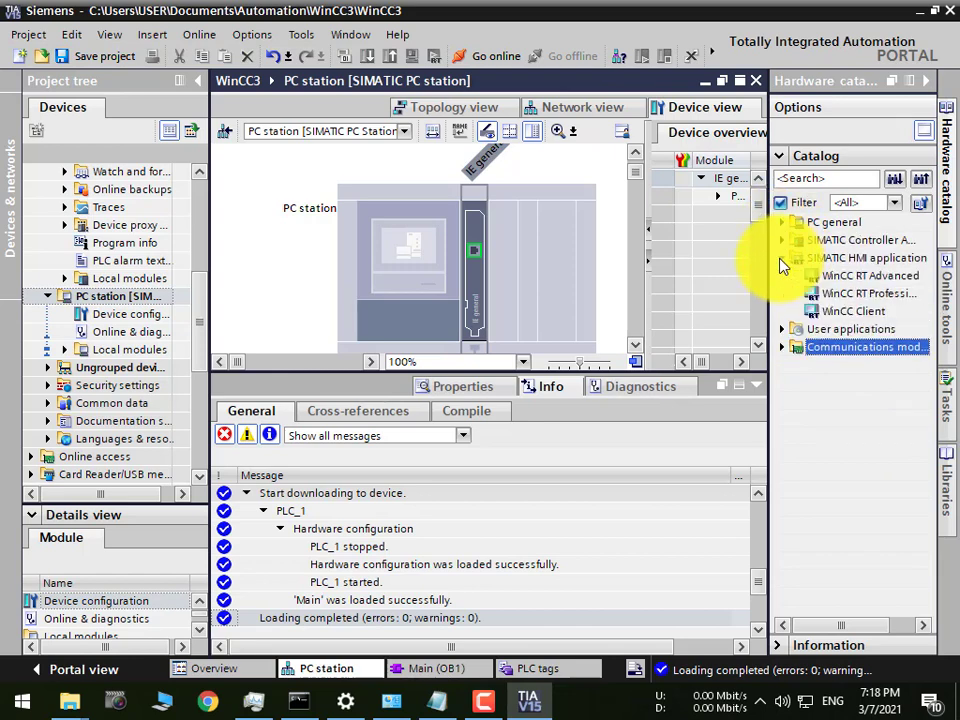
left_click(878, 305)
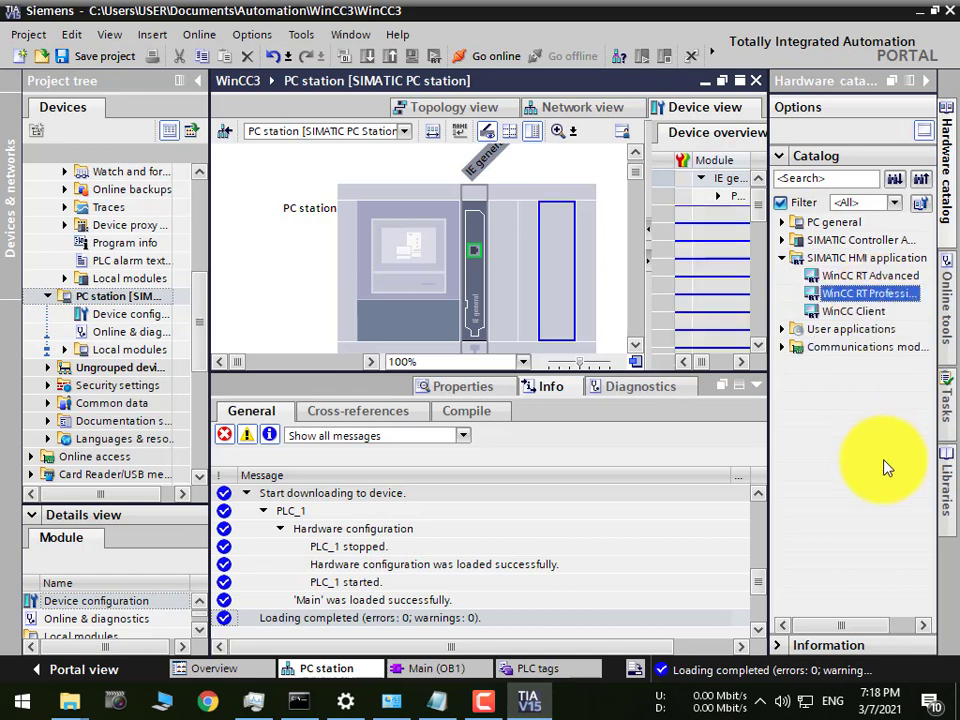
left_click_drag(857, 303, 565, 280)
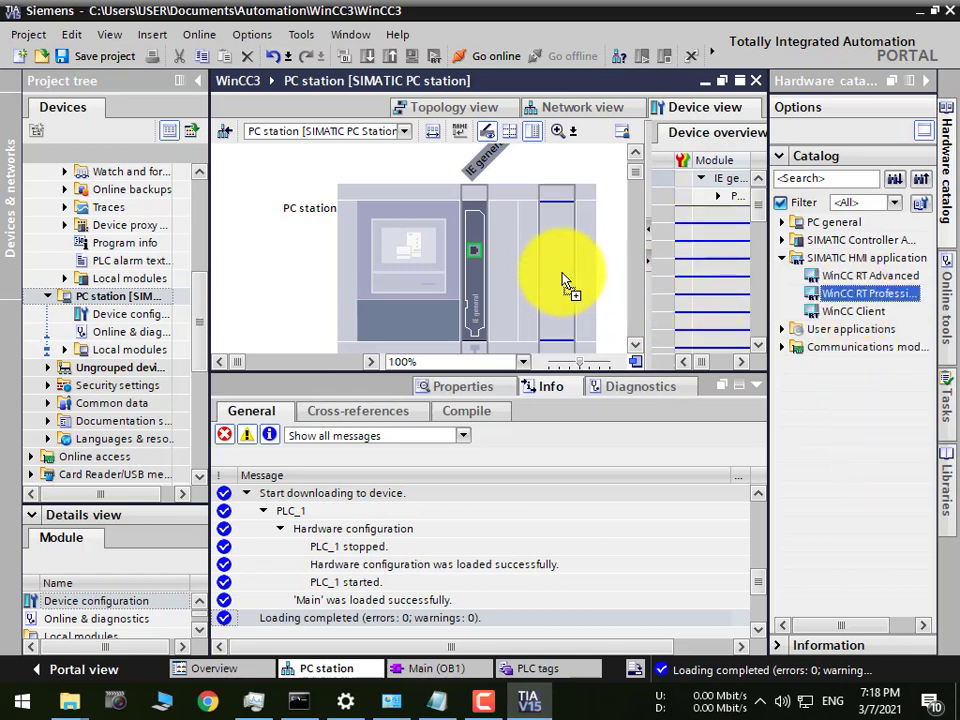
mouse_move(557, 278)
left_mouse_down()
mouse_move(563, 284)
mouse_move(561, 274)
left_mouse_up()
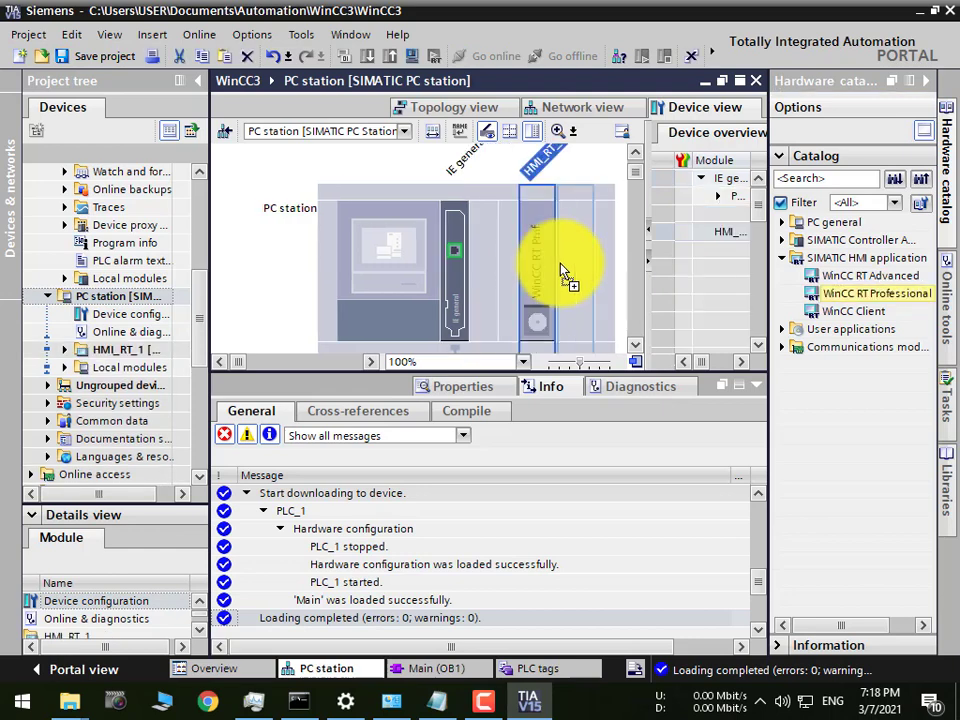
Step: Open the Ethernet addresses of the IE general module's PROFINET interface and network it with a new subnet
left_click(755, 393)
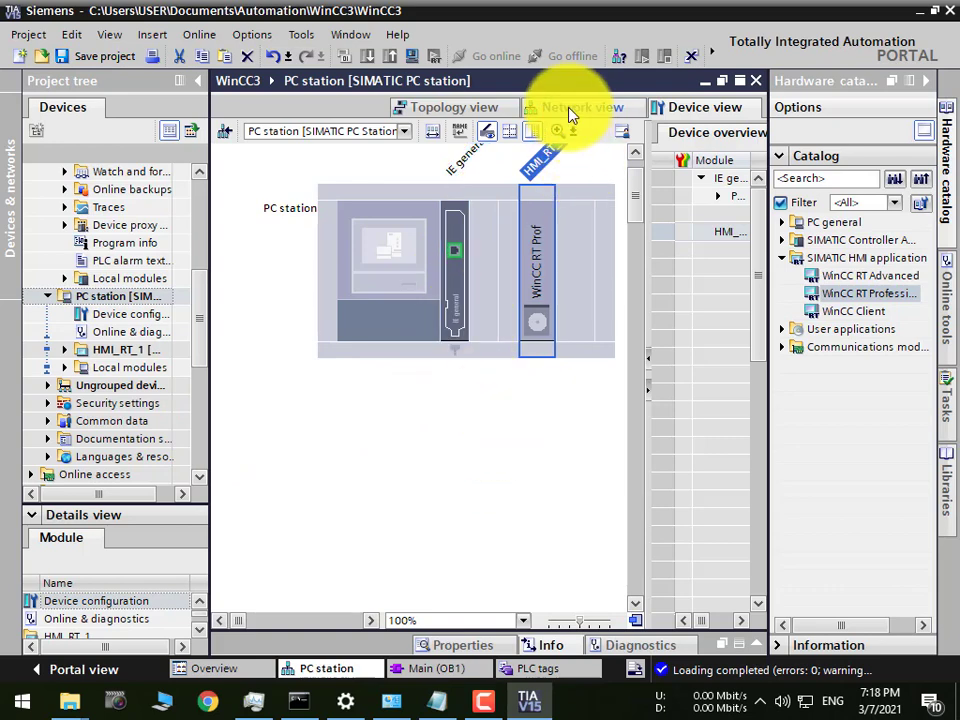
left_click(452, 262)
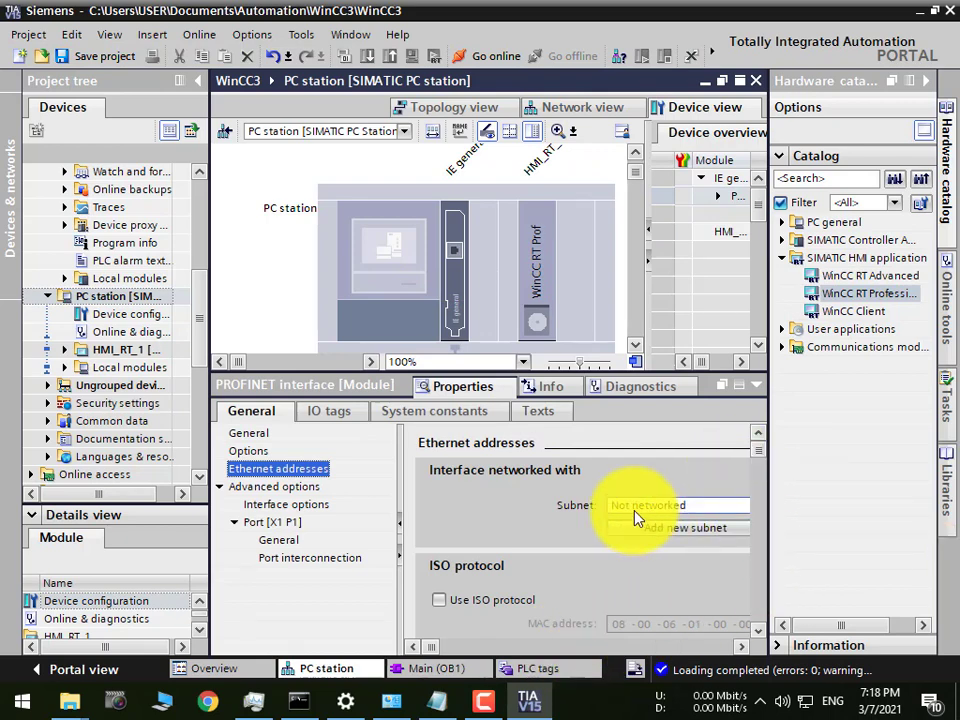
left_click(688, 530)
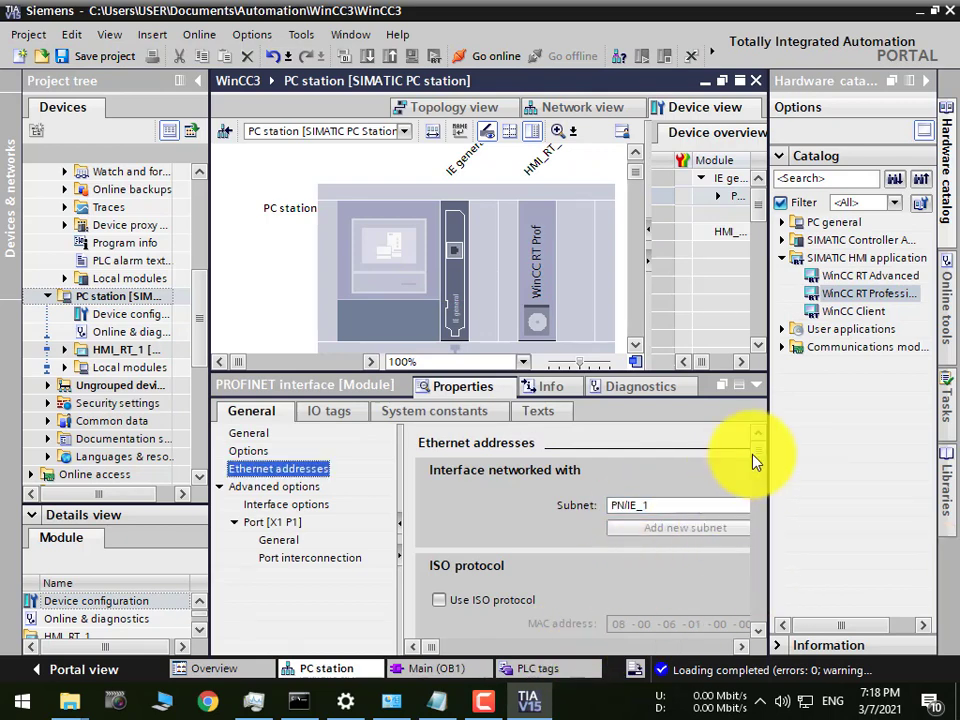
left_click_drag(761, 467, 762, 520)
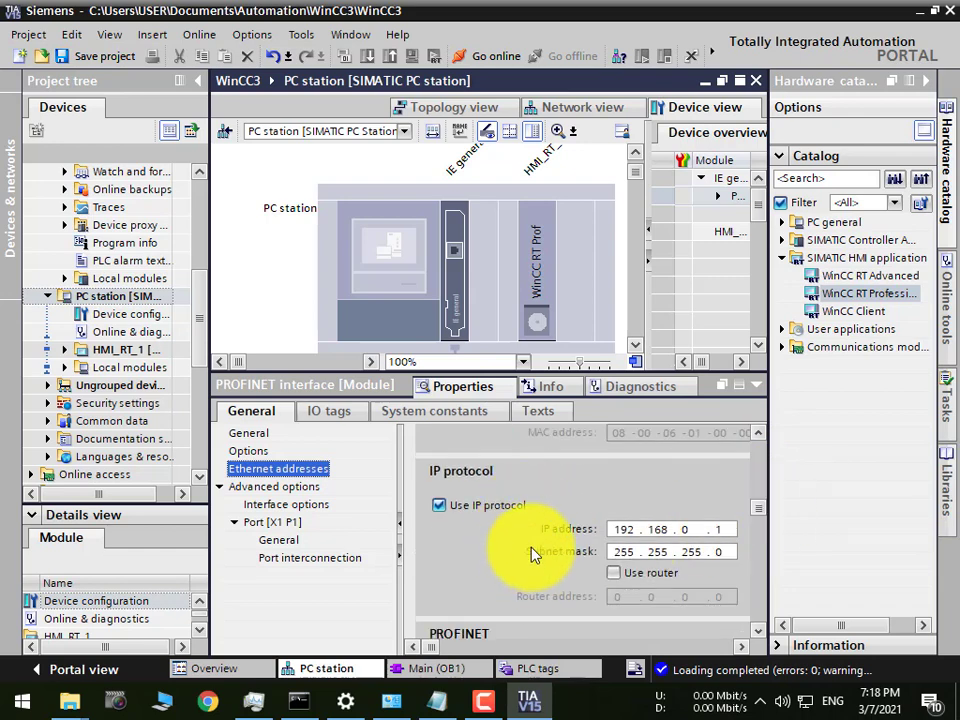
Step: Check the TCP/IPv4 settings of the Ethernet 5 adapter in Windows Network Connections, then return to TIA Portal
right_click(804, 700)
left_click(804, 672)
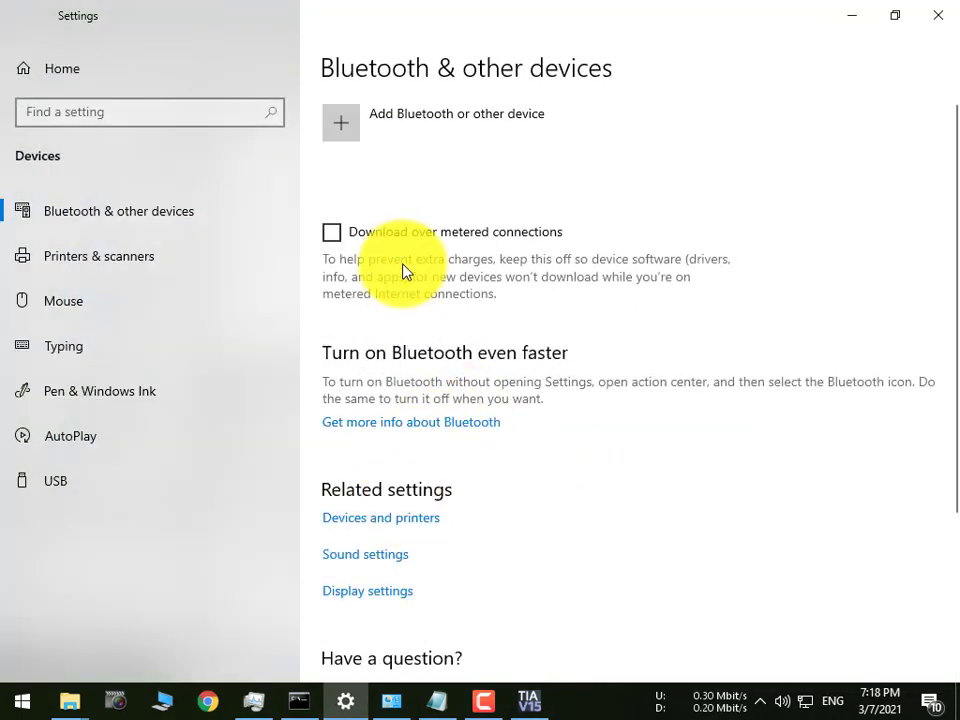
right_click(805, 702)
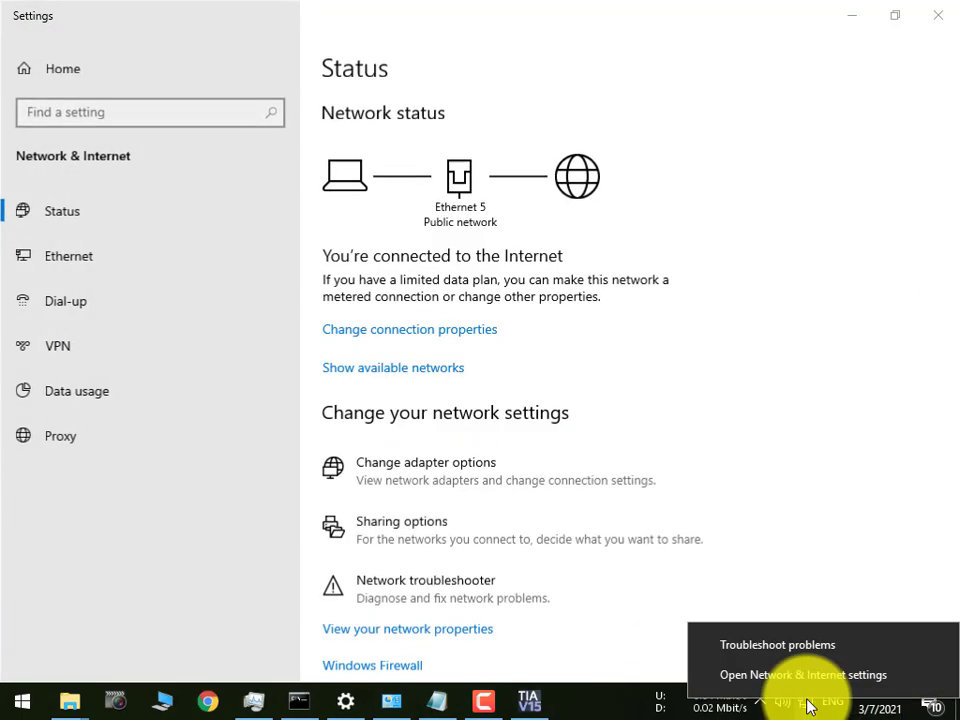
left_click(529, 480)
right_click(332, 196)
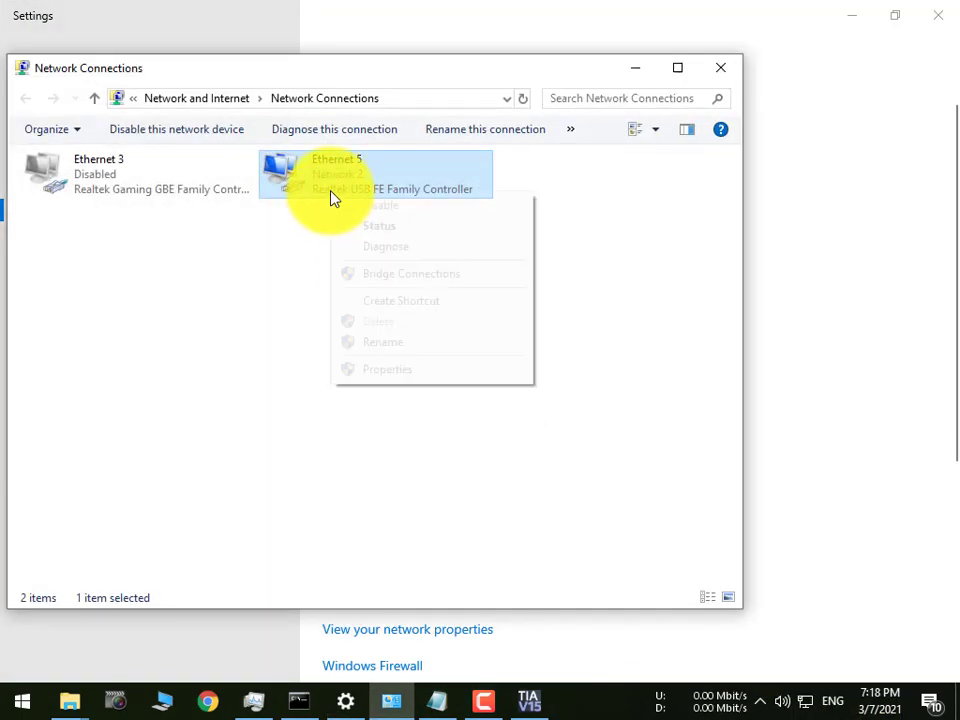
left_click(385, 370)
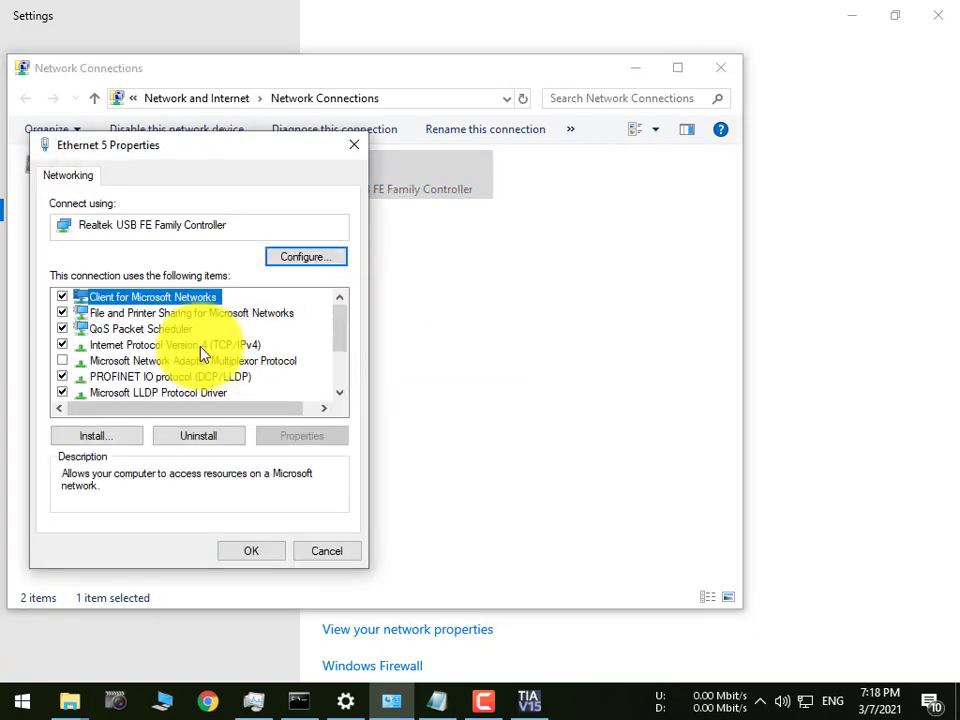
double_click(200, 346)
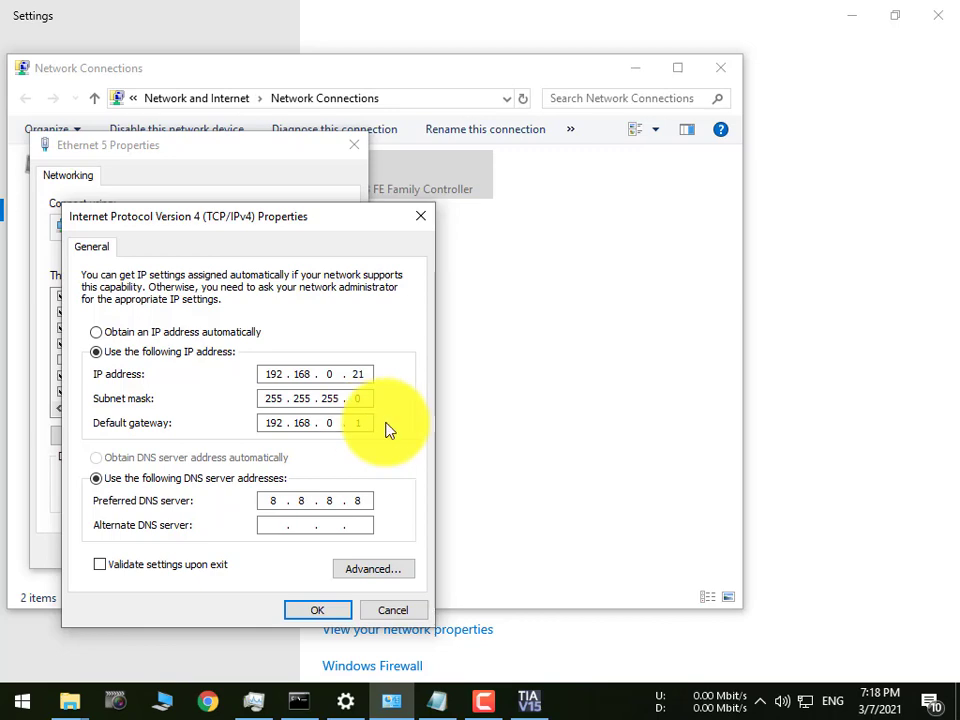
left_click(325, 606)
left_click(277, 556)
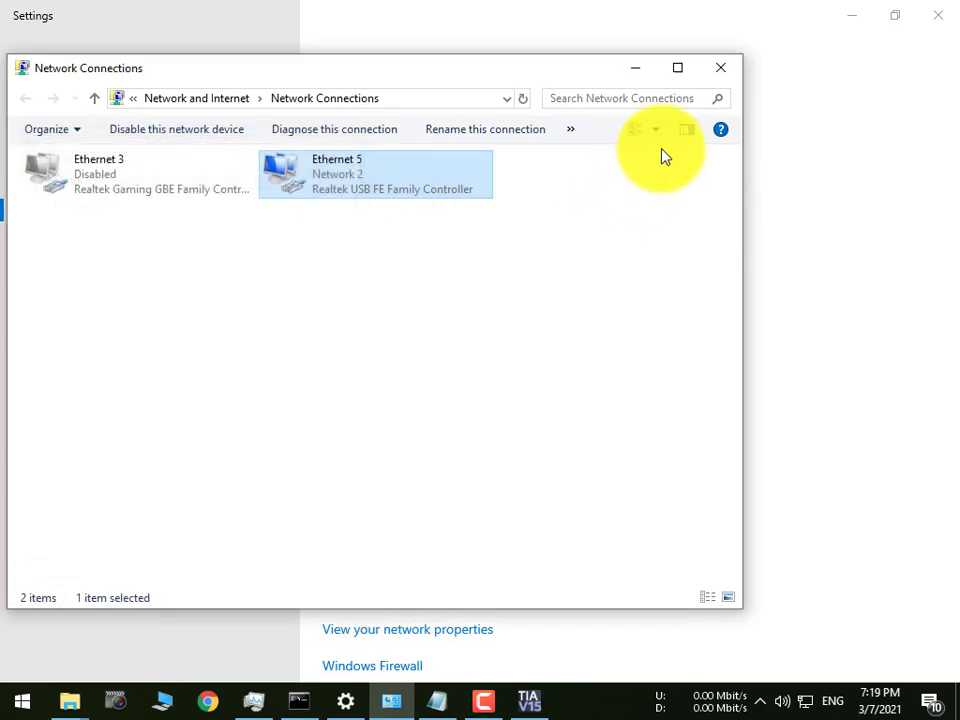
left_click(636, 68)
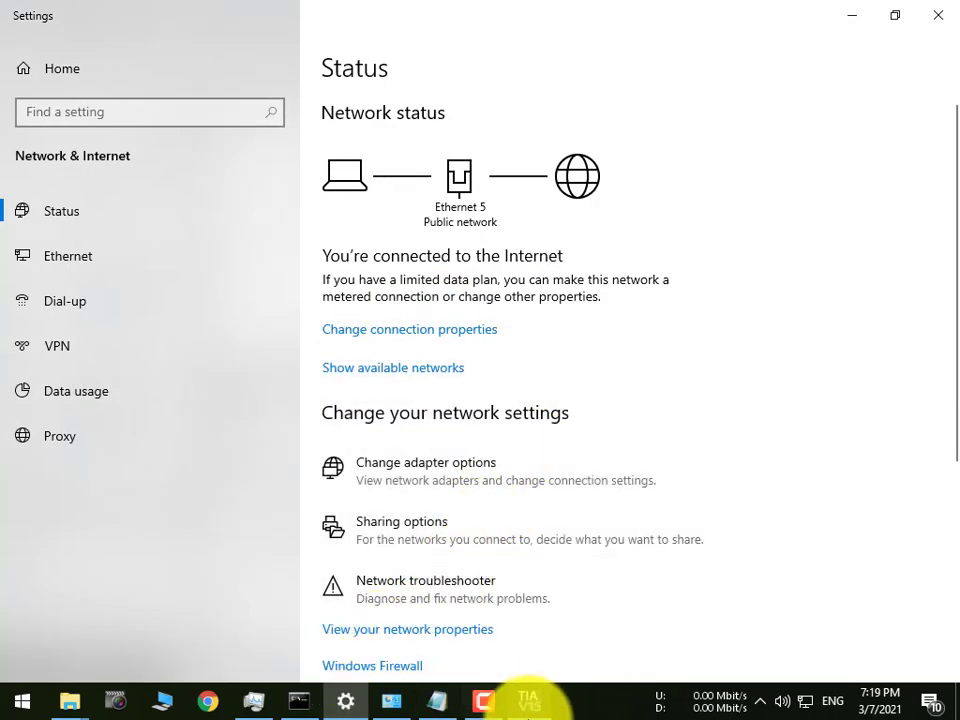
left_click(529, 700)
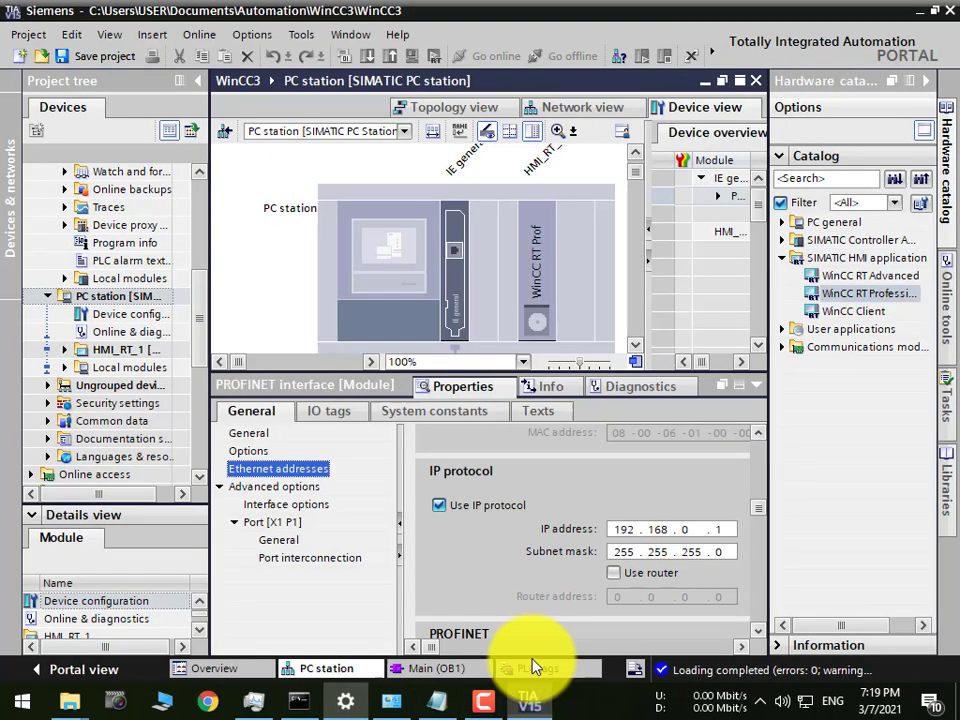
Step: Set the PC station's PROFINET interface IP address to 192.168.0.21 and save the project
left_click(719, 529)
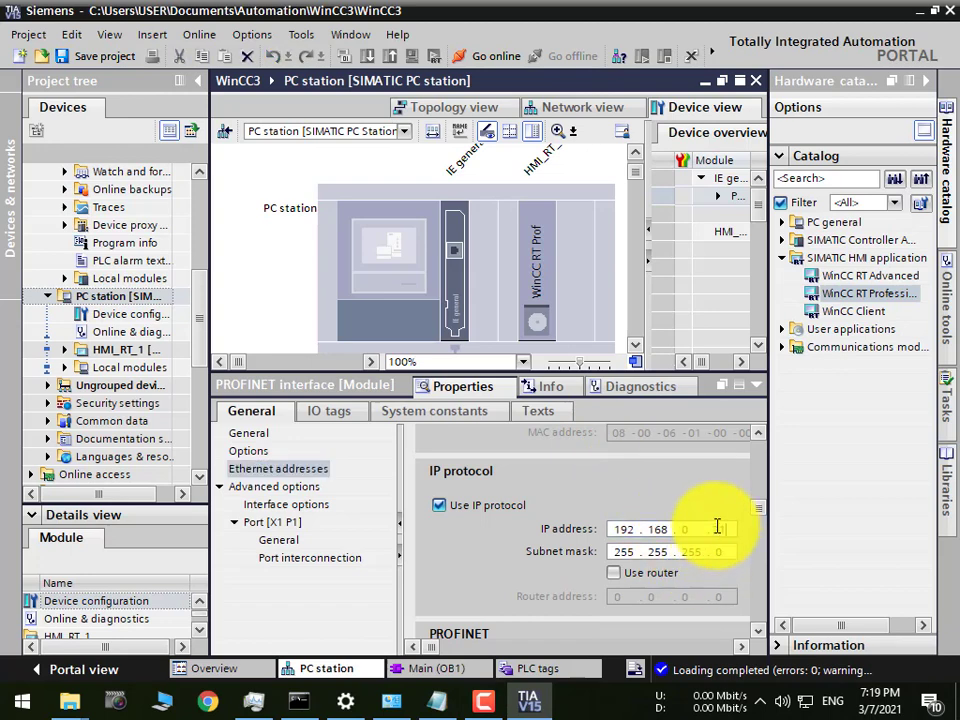
type("21")
scroll(669, 555, "down", 5)
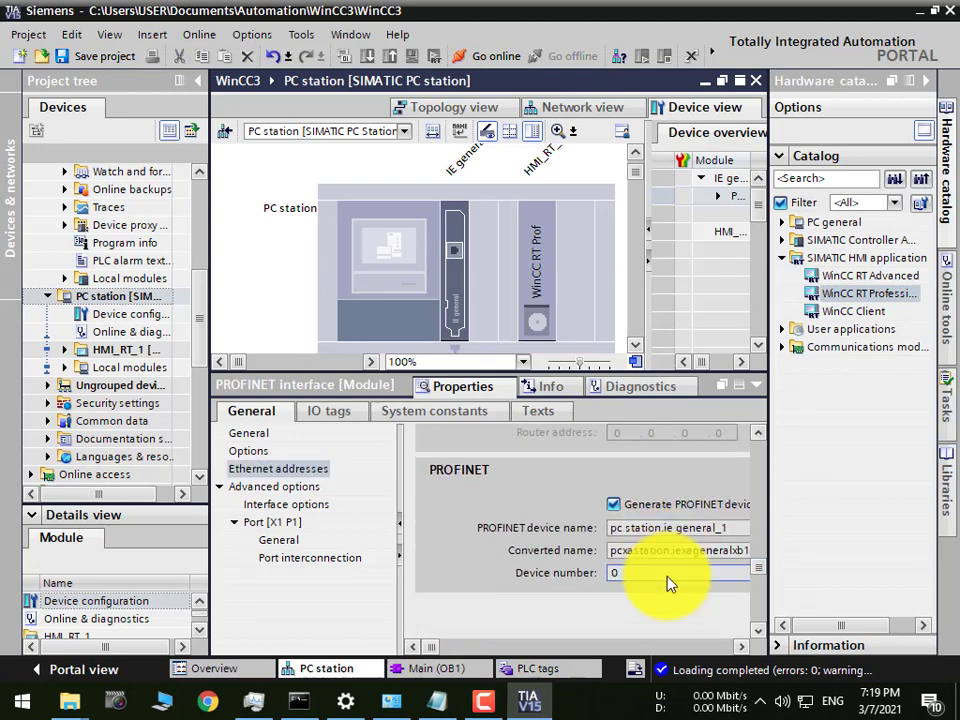
scroll(686, 493, "up", 5)
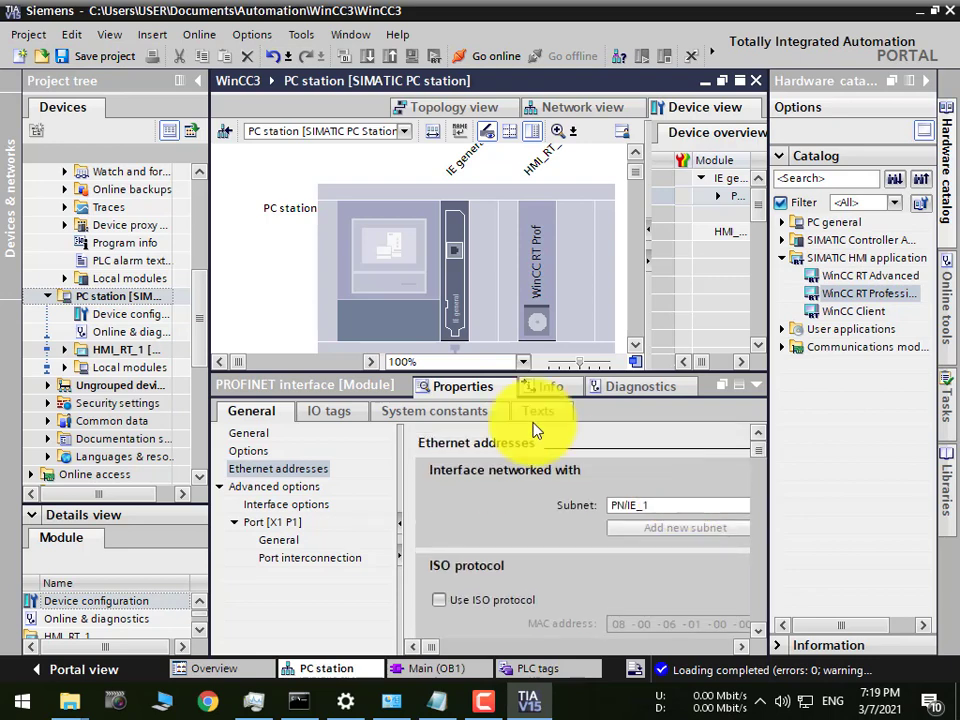
left_click(65, 57)
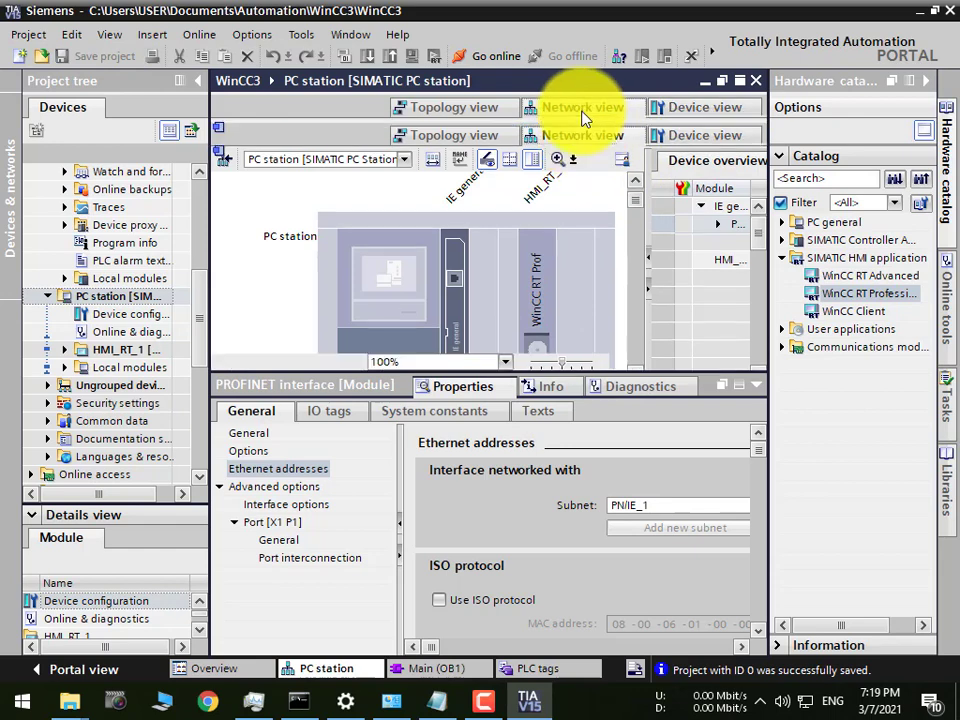
Step: Open the network view and delete the PN/IE_1 subnet attached to the PC station
left_click(584, 118)
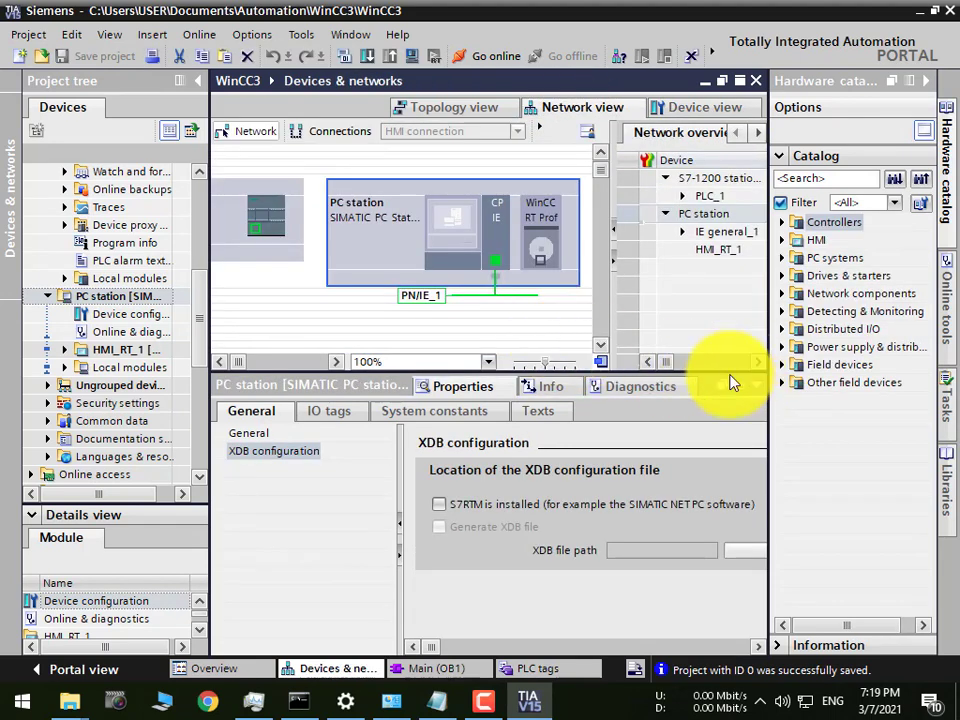
left_click(754, 388)
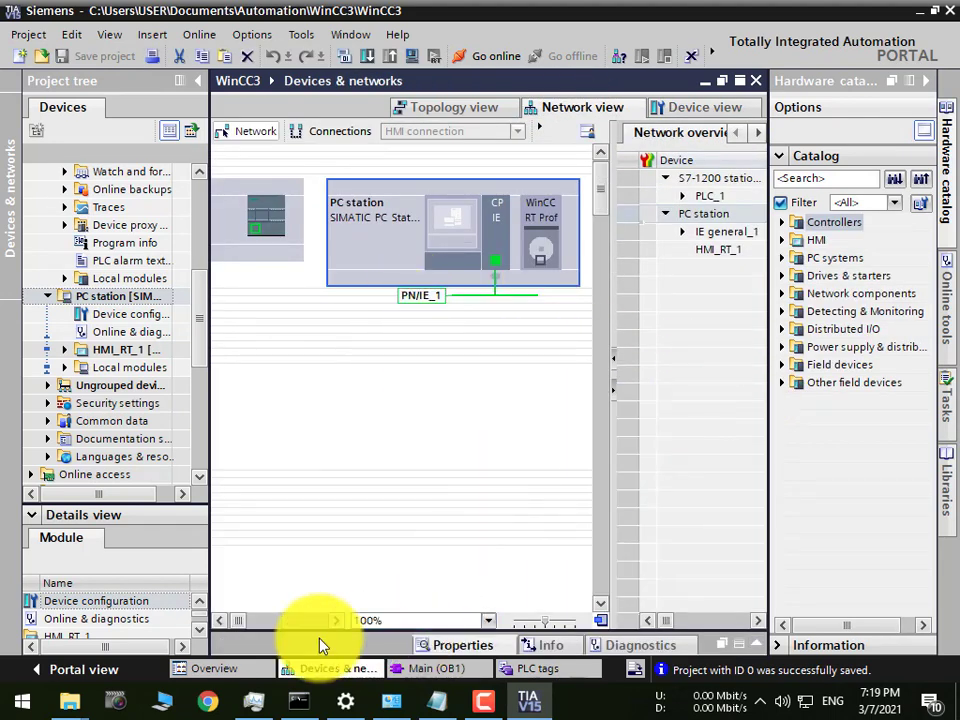
left_click(219, 620)
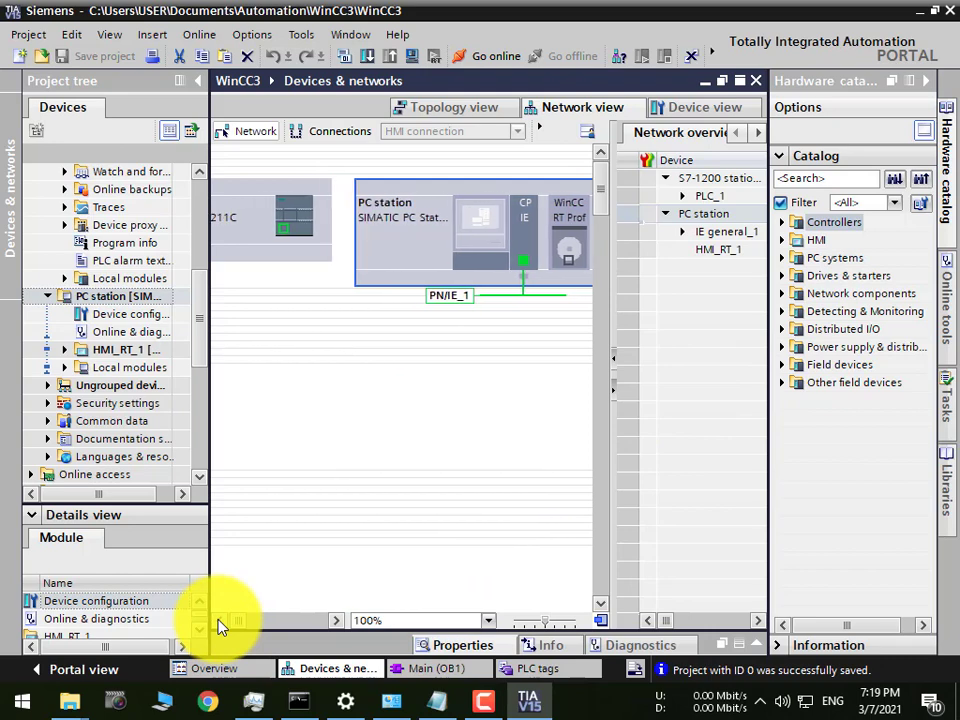
left_click(219, 620)
left_click(470, 297)
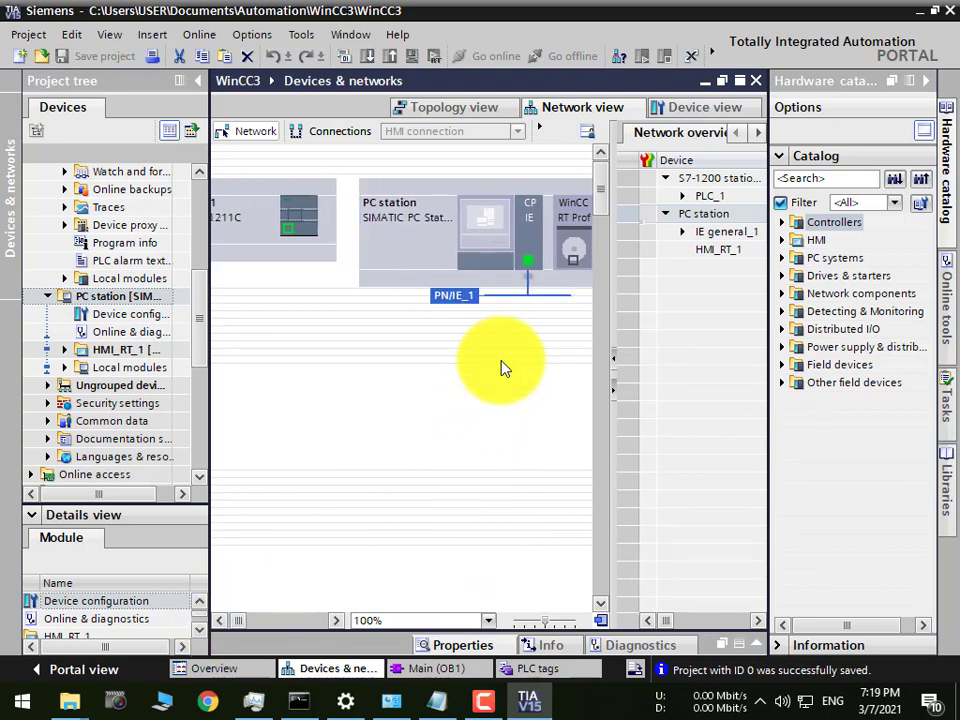
key("Delete")
left_click(530, 402)
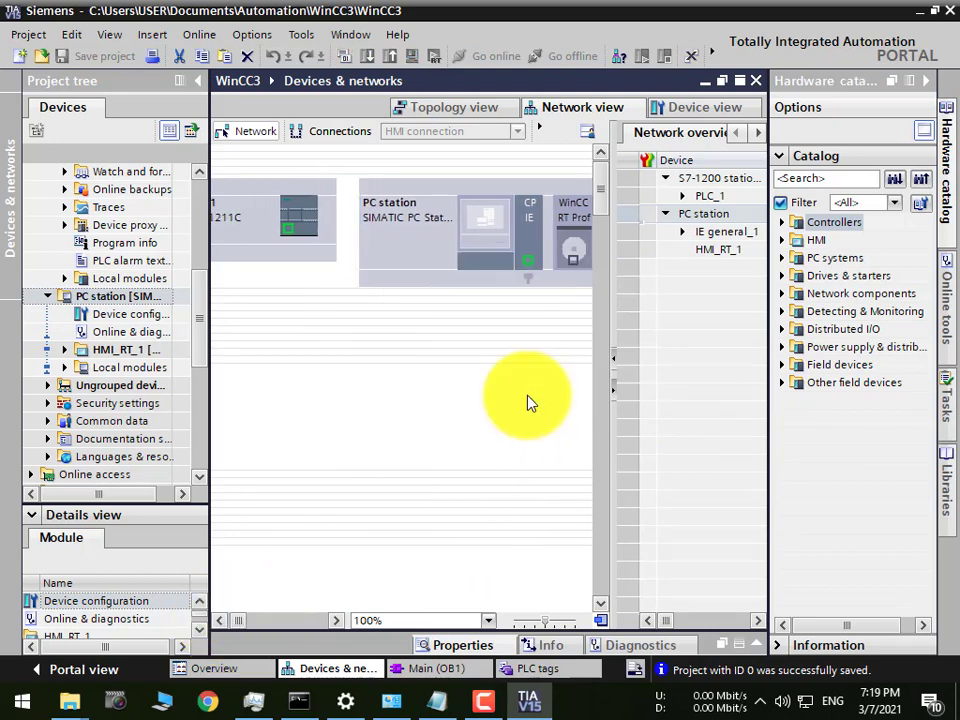
Step: Connect the PC station's IE port to the PLC's PROFINET port and highlight sync domain Sync-Domain_1
left_click_drag(528, 261, 287, 236)
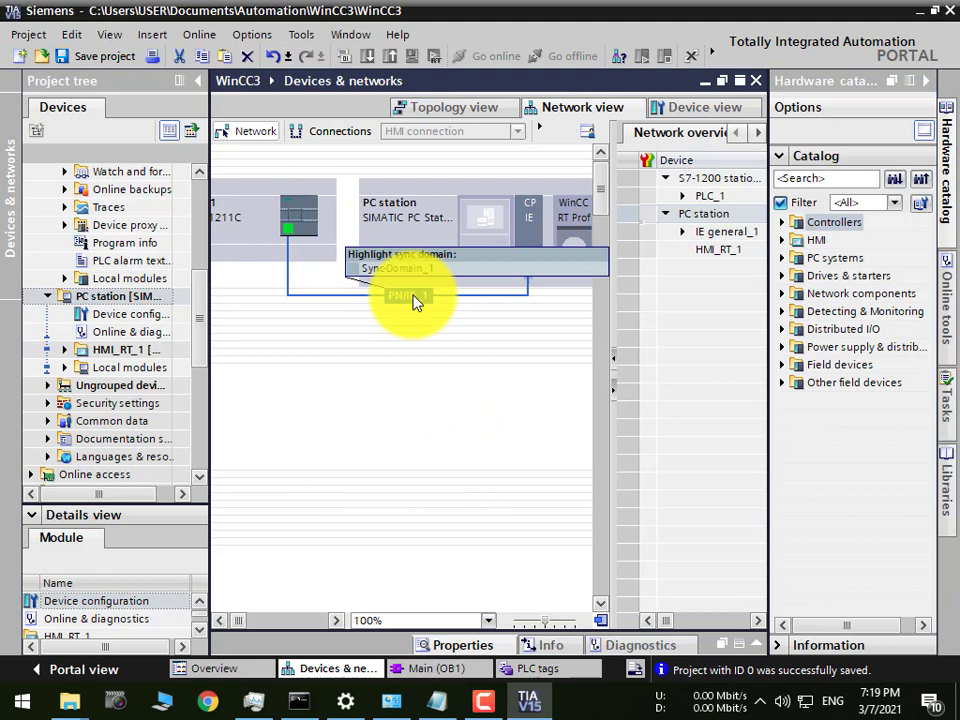
left_click(397, 270)
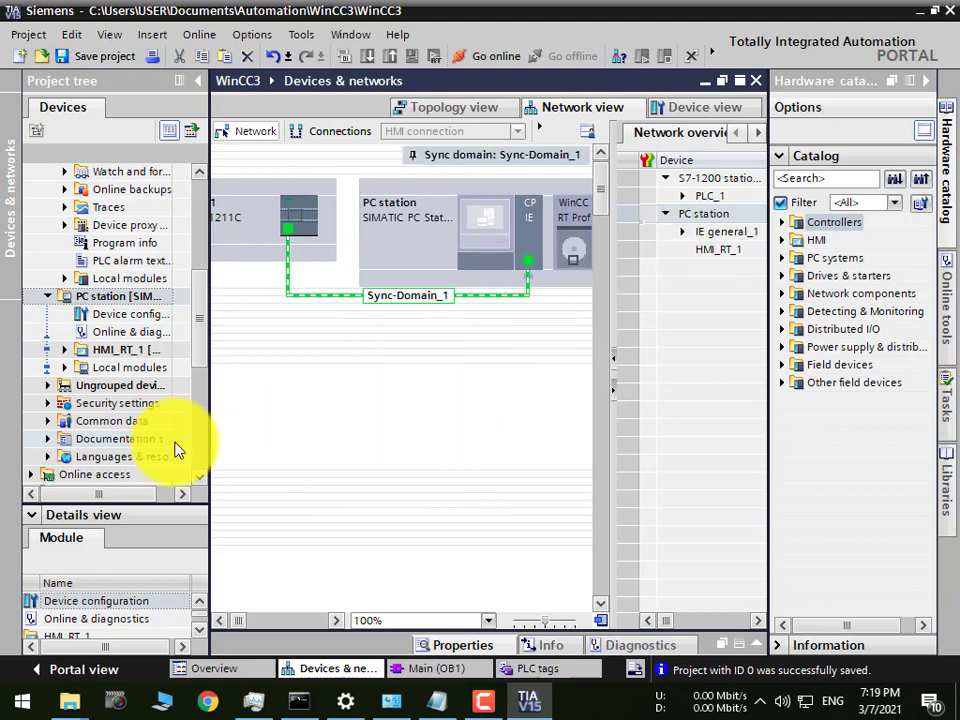
Step: Add a new screen to HMI_RT_1 and define Screen_1 as the start screen
scroll(202, 352, "down", 1)
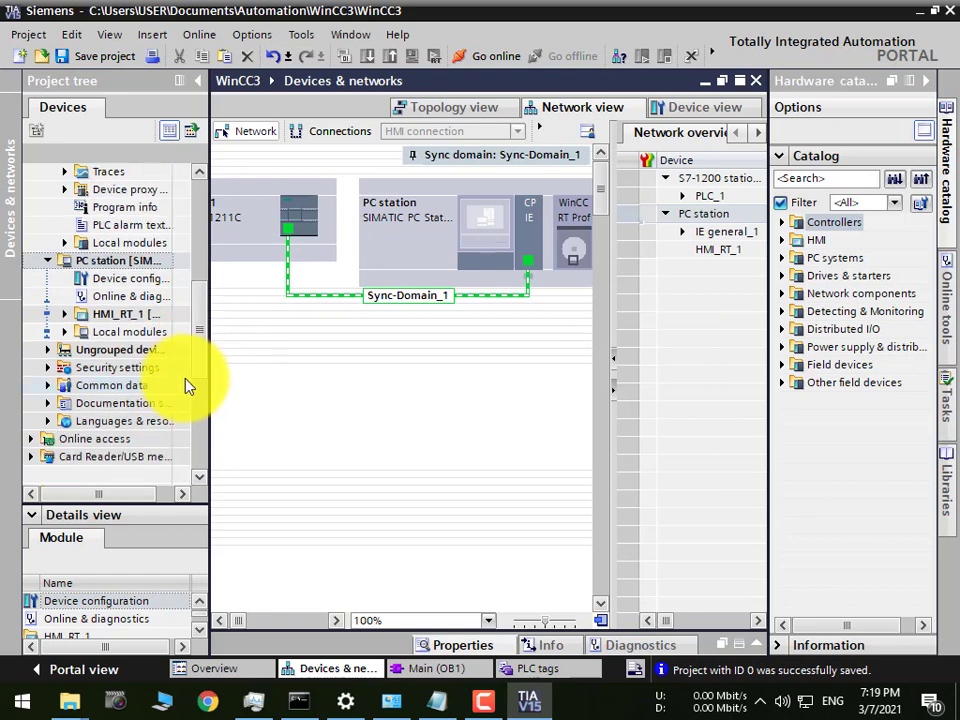
scroll(204, 350, "up", 1)
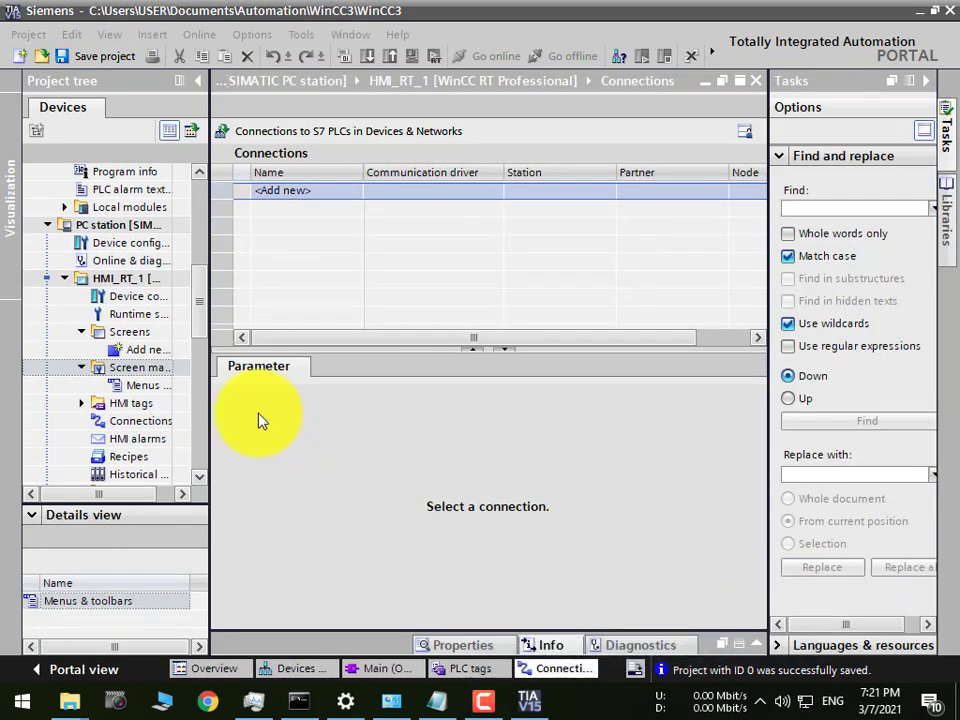
double_click(147, 350)
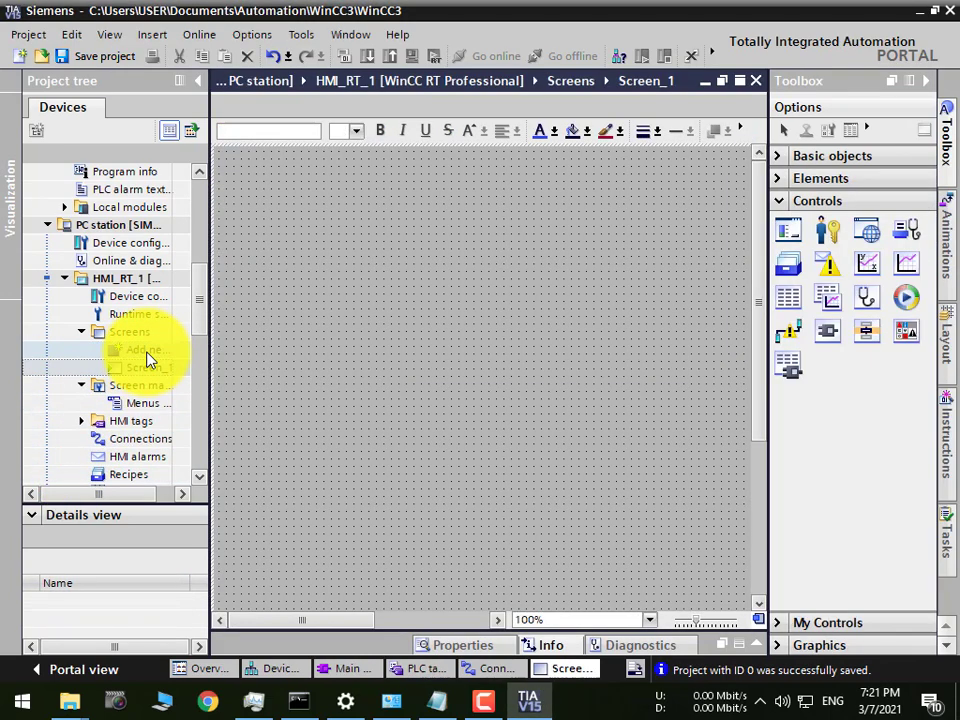
right_click(151, 373)
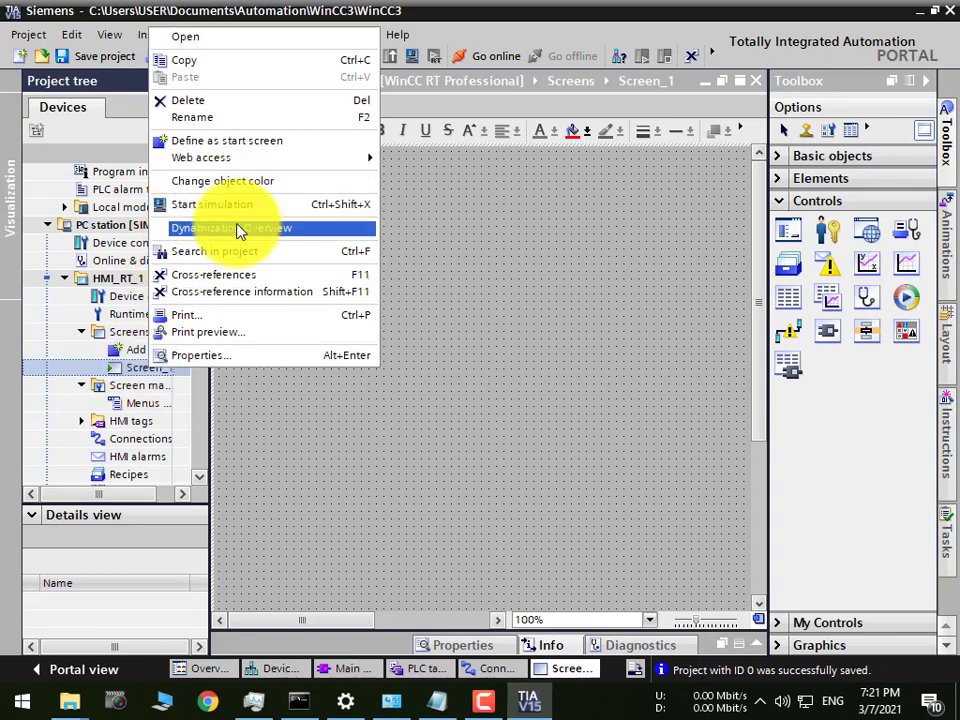
mouse_move(238, 160)
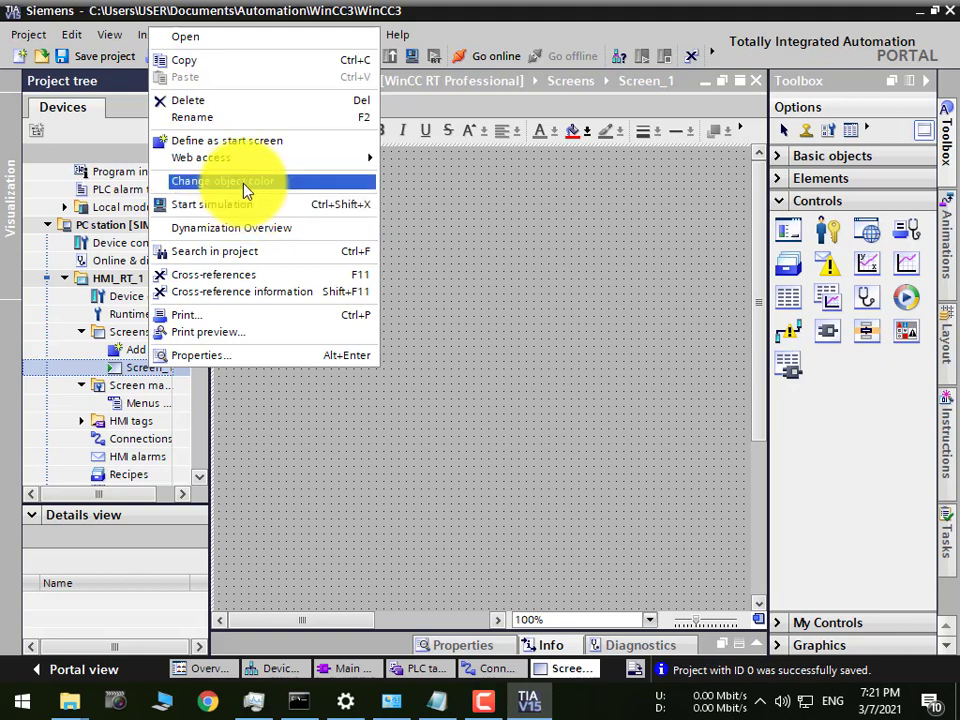
left_click(244, 142)
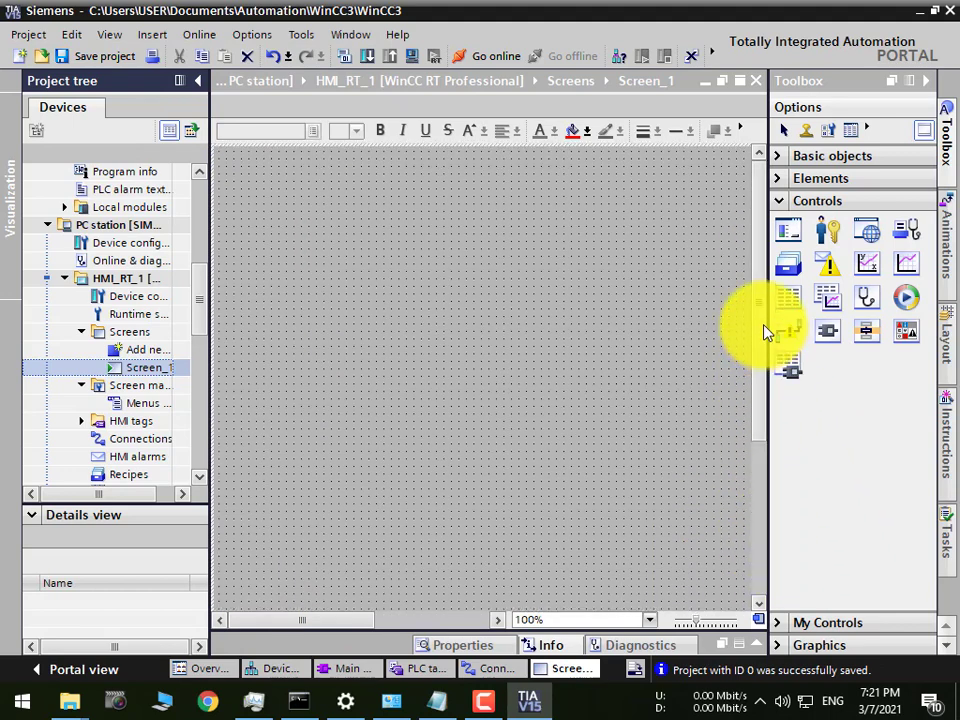
Step: Place a button from the Elements group in the upper-left area of Screen_1
left_click_drag(696, 628, 692, 628)
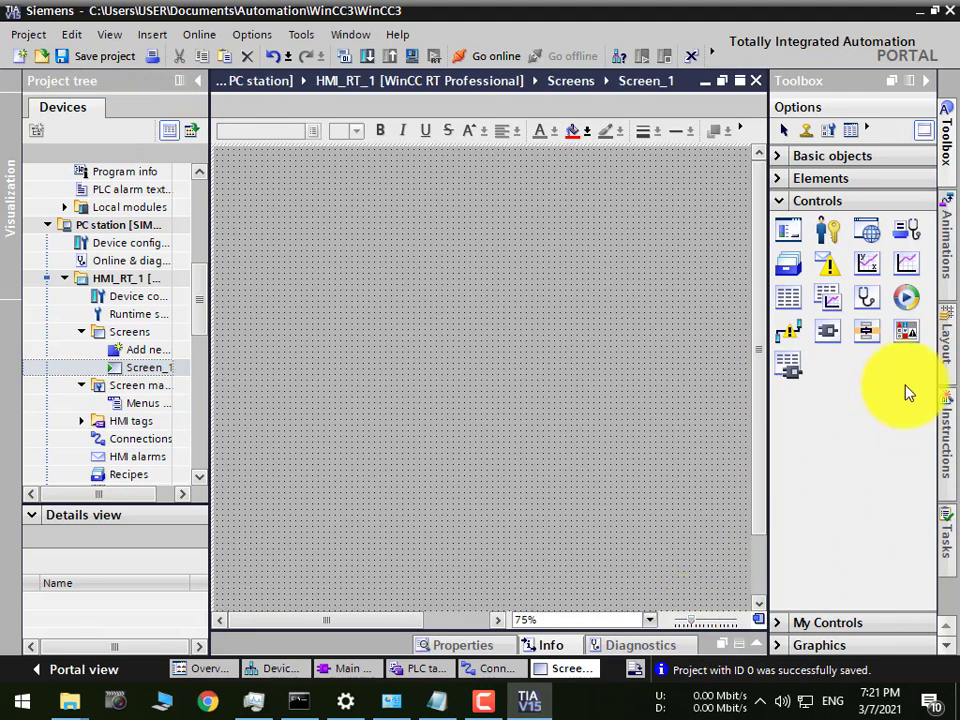
left_click(838, 180)
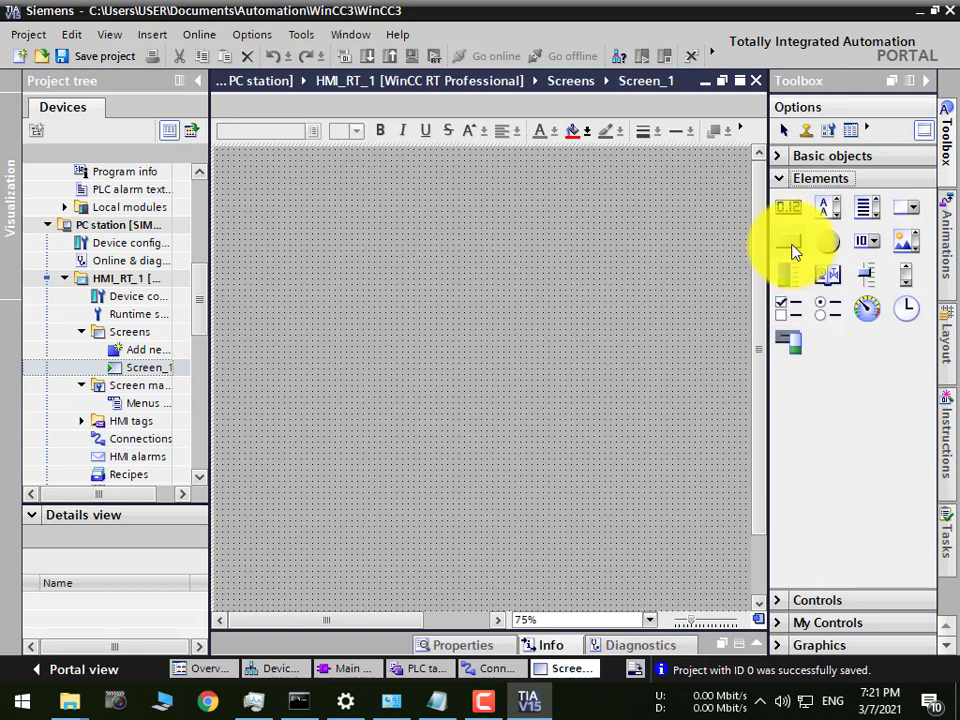
left_click_drag(792, 258, 326, 285)
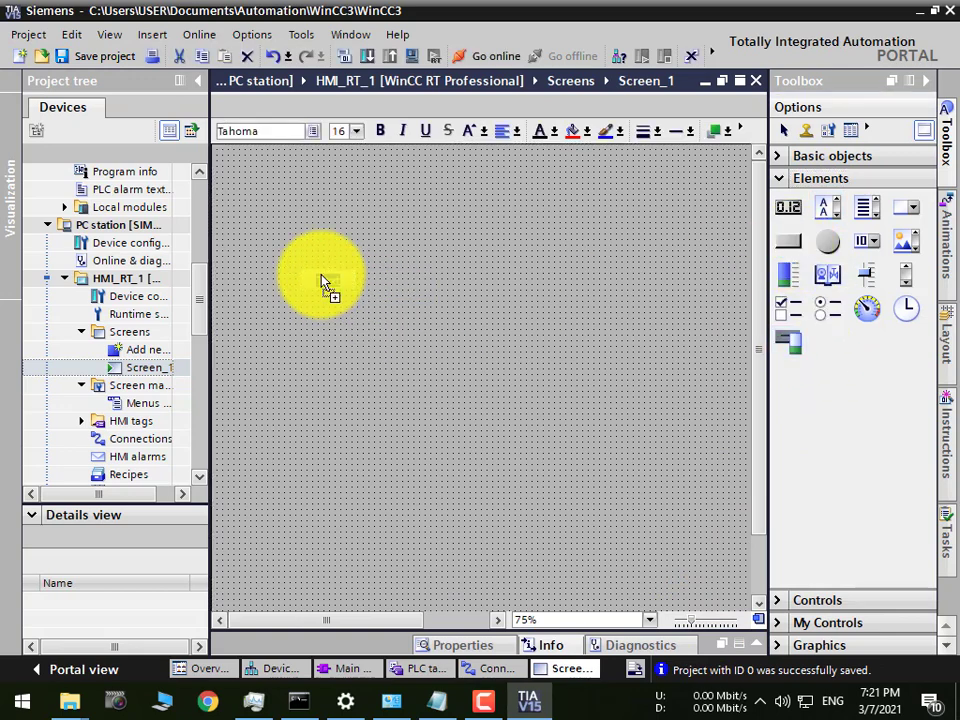
Step: Add an ellipse from the basic objects to the right of the button and stretch it taller than wide
left_click(778, 160)
left_click(906, 186)
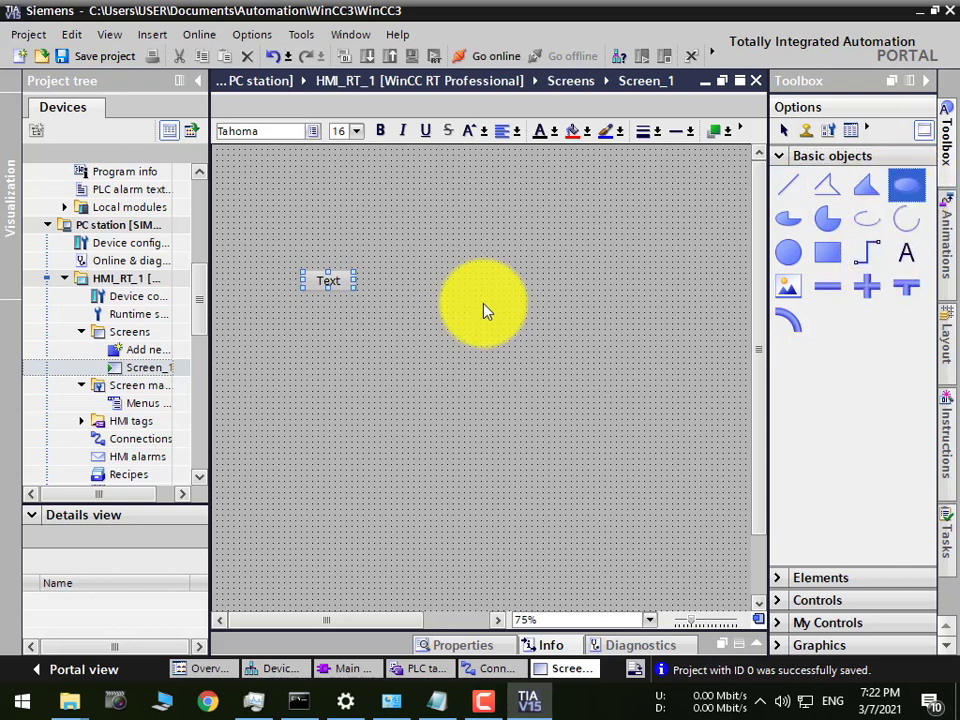
left_click(638, 274)
left_click_drag(680, 293, 682, 325)
Step: Enlarge the button on Screen_1 and open its properties
left_click(340, 335)
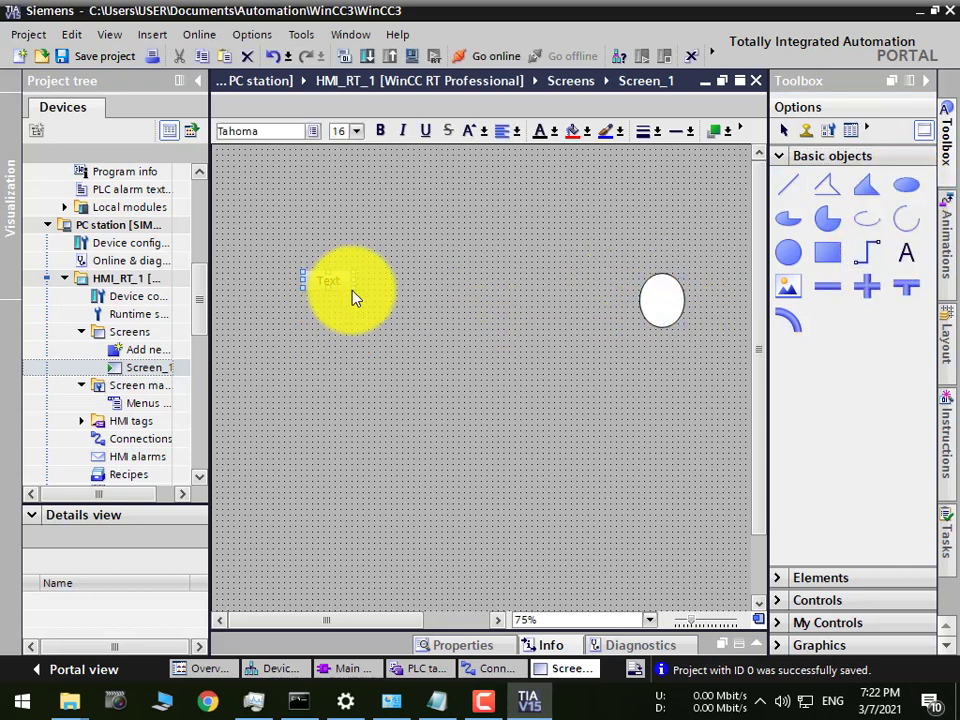
double_click(349, 300)
left_click(447, 648)
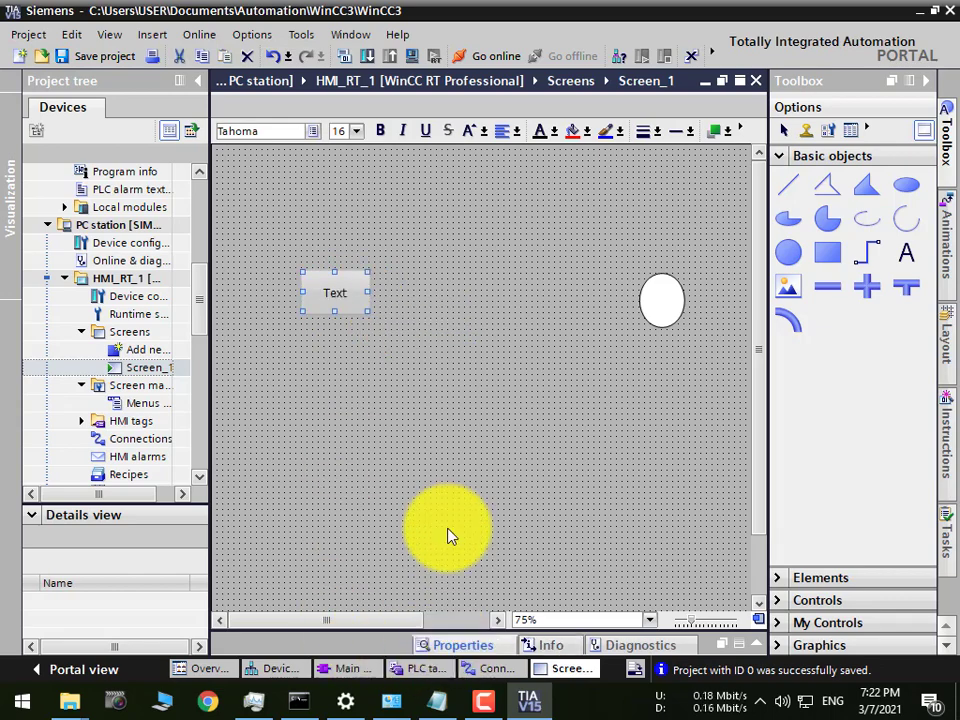
Step: Change the label text of the button on Screen_1 to "Button" in its general properties
left_click(455, 645)
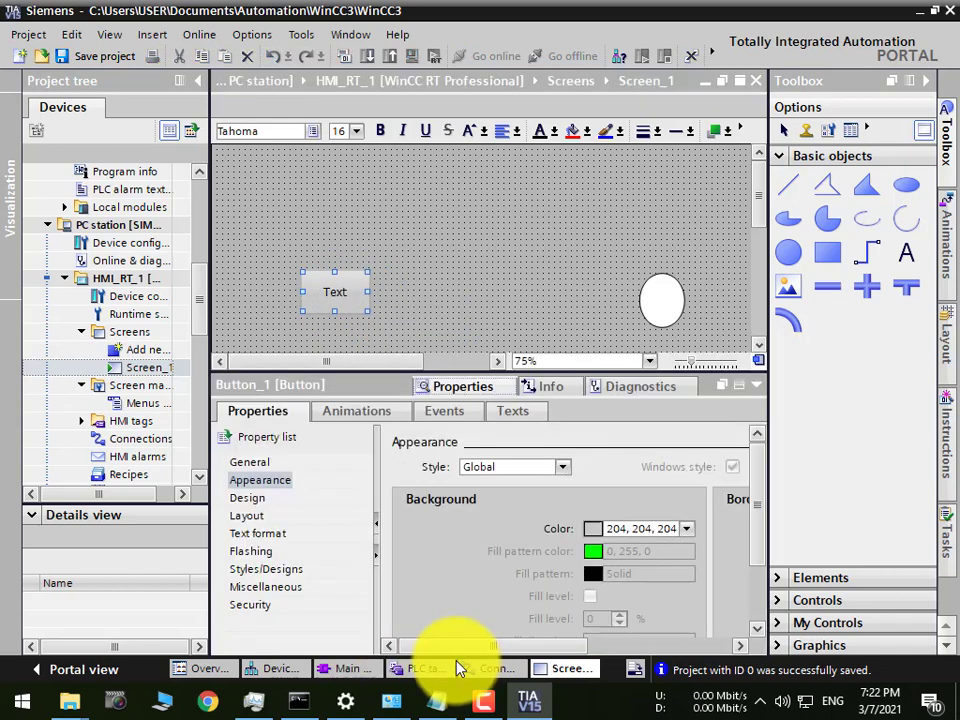
left_click(289, 479)
left_click(700, 567)
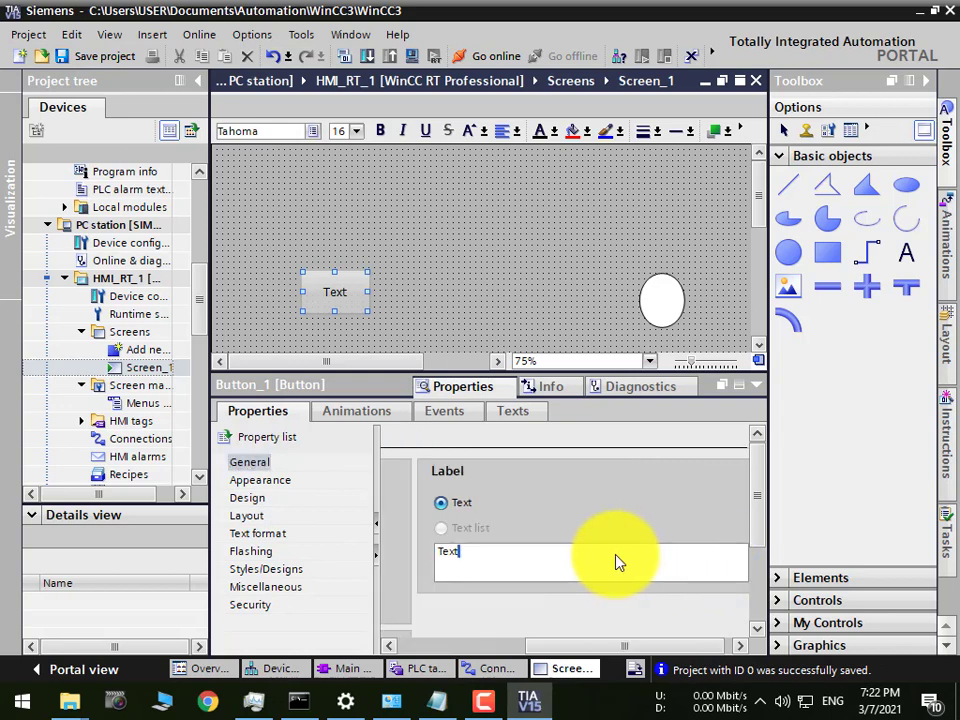
left_click_drag(435, 579, 466, 580)
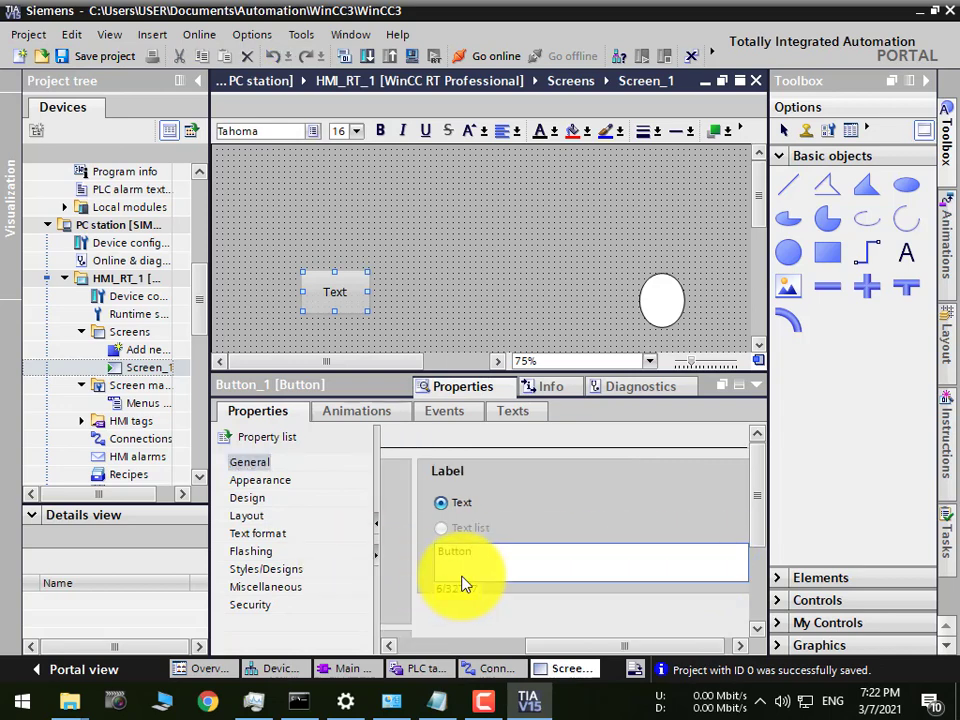
Step: Add the InvertBit system function from the Edit bits group to the button's Click event
left_click(446, 412)
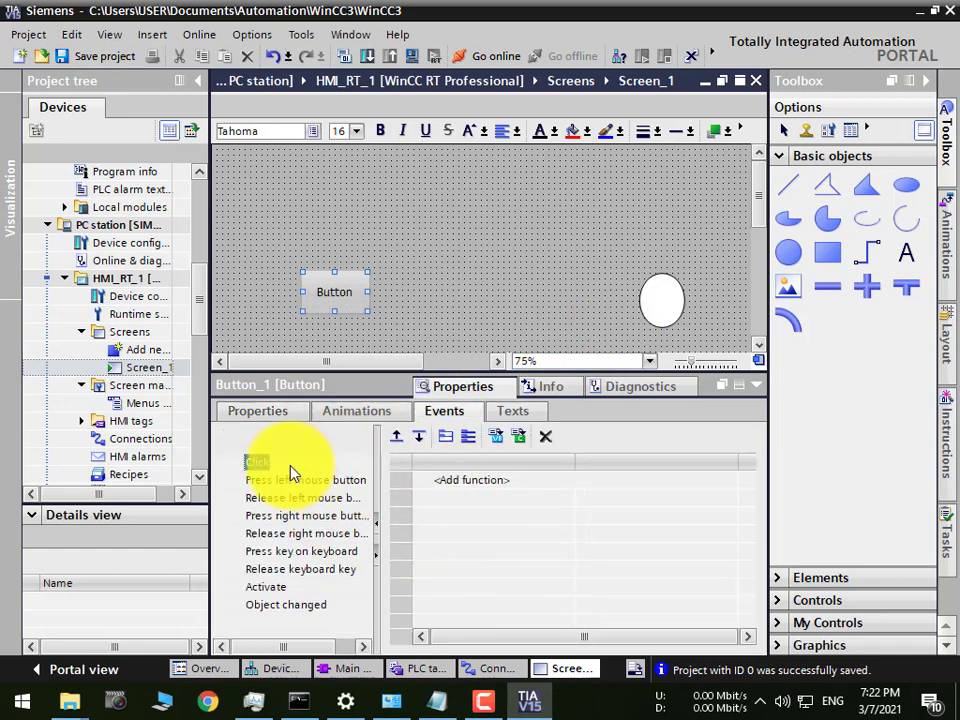
left_click(524, 482)
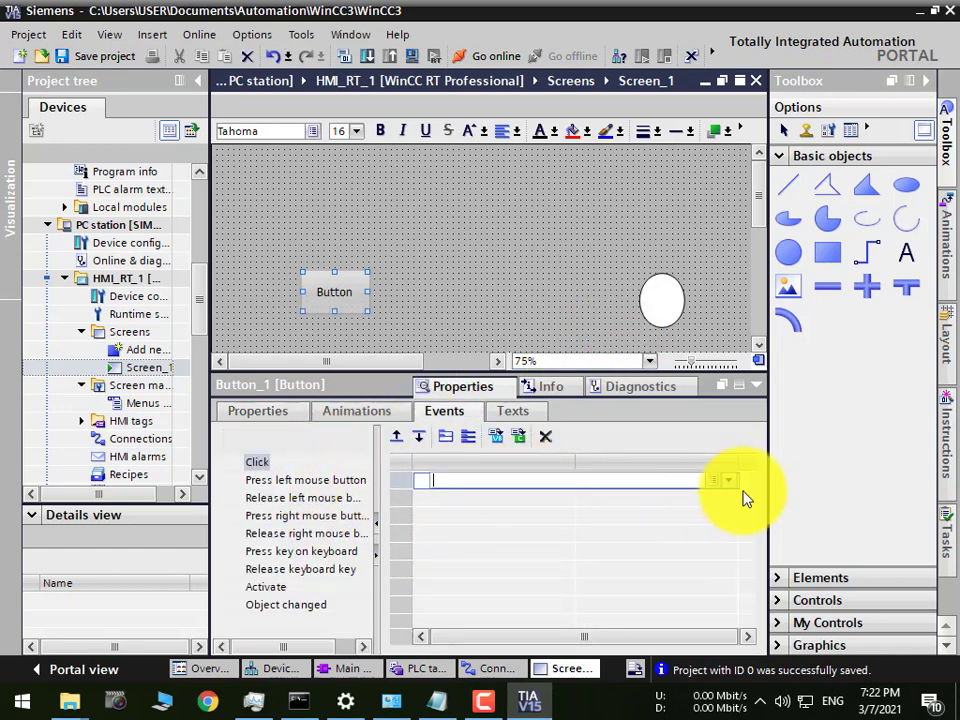
left_click(727, 482)
left_click(454, 319)
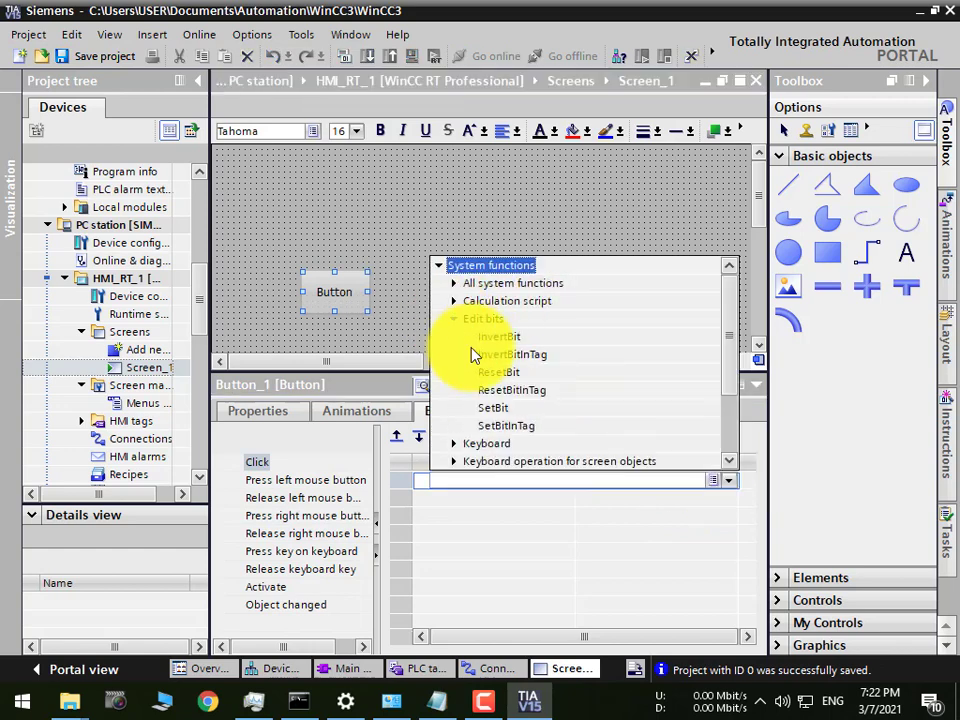
left_click(501, 340)
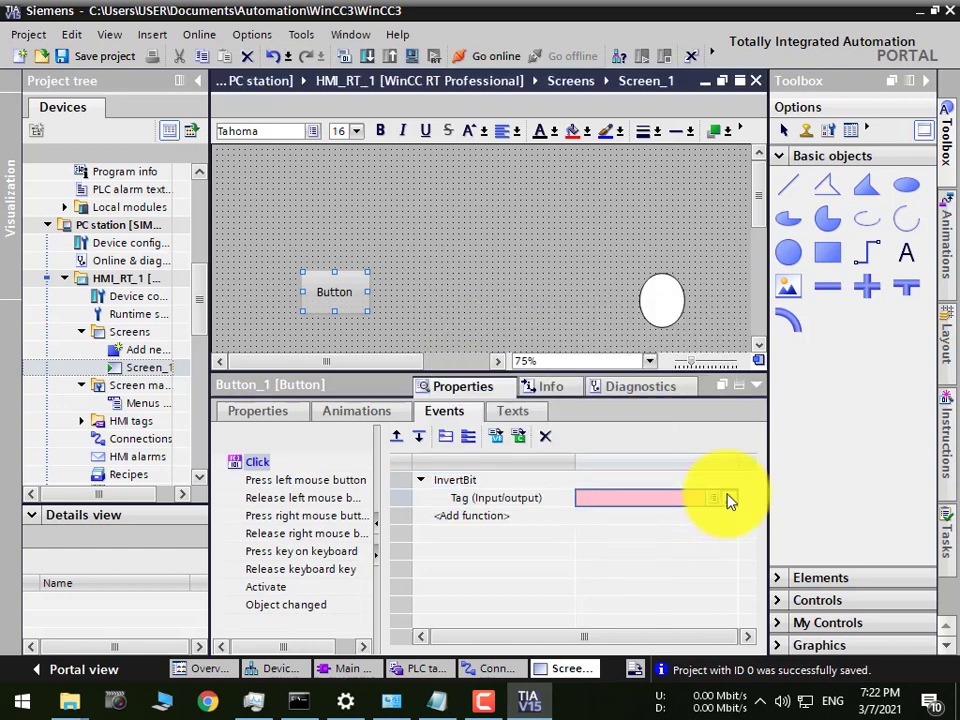
Step: Assign the Push Switch tag from PLC_1's default tag table to the InvertBit function
left_click(729, 504)
left_click(729, 502)
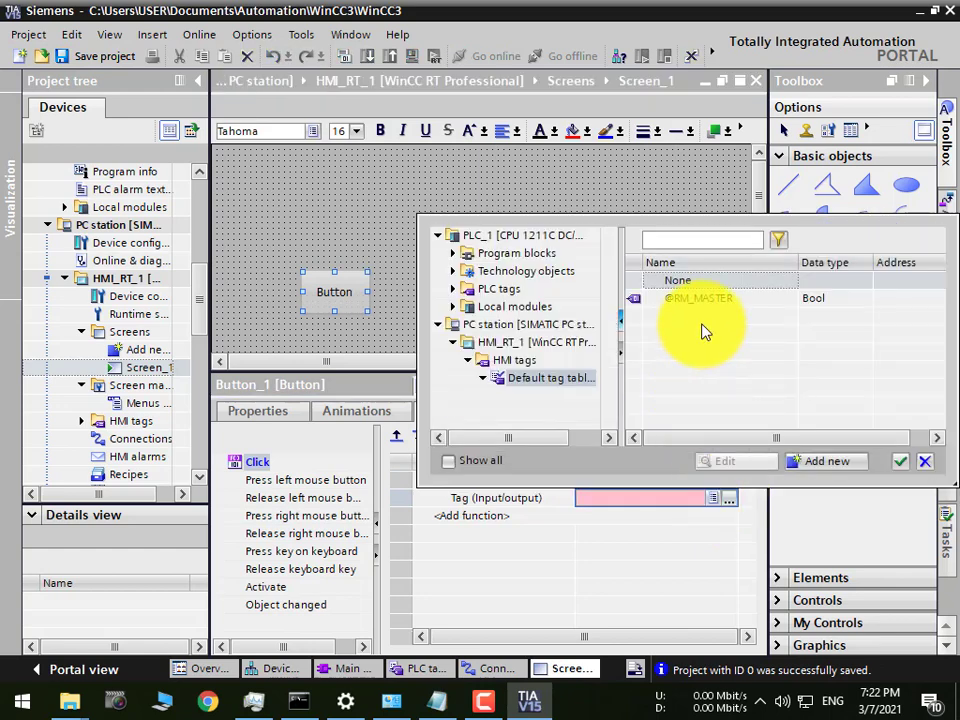
left_click(452, 288)
left_click(504, 310)
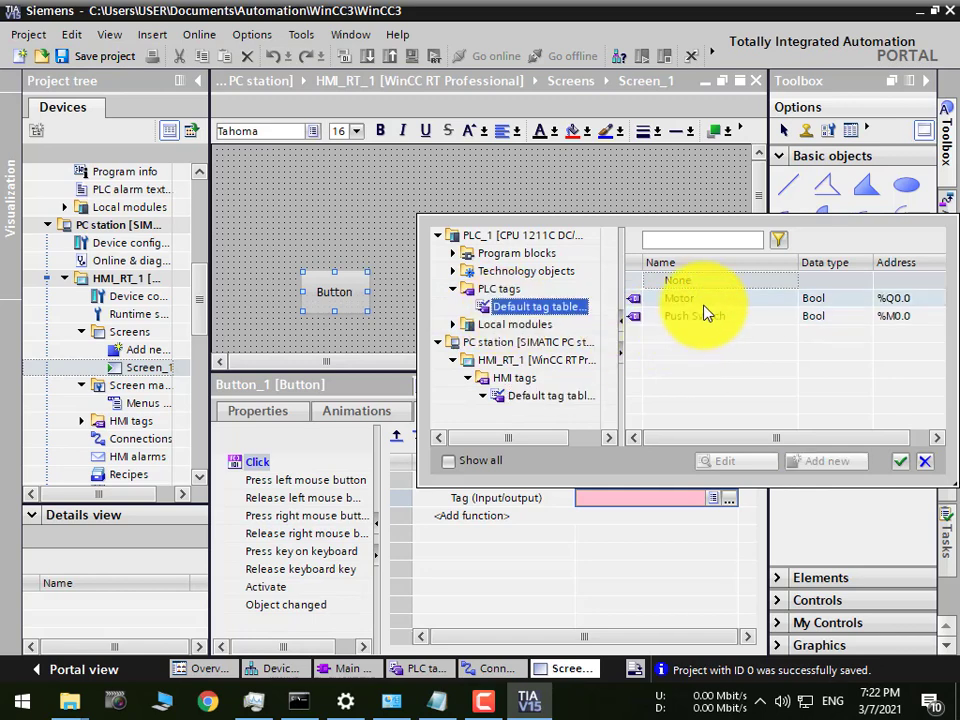
left_click(707, 313)
left_click(902, 462)
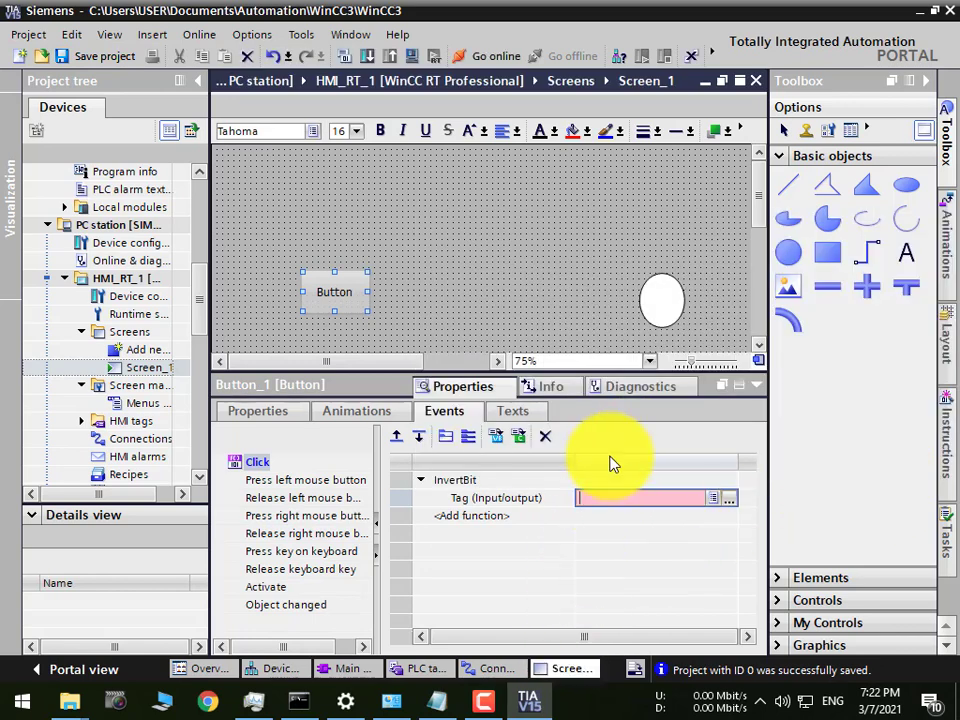
Step: Add an Appearance display animation to the ellipse on Screen_1
left_click(664, 304)
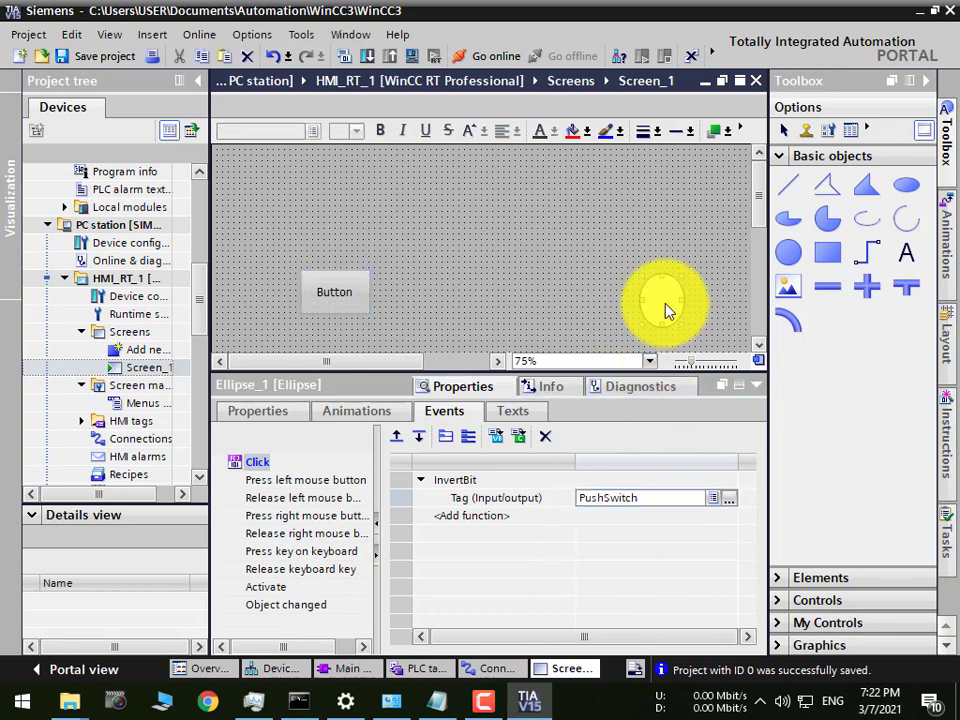
left_click(356, 411)
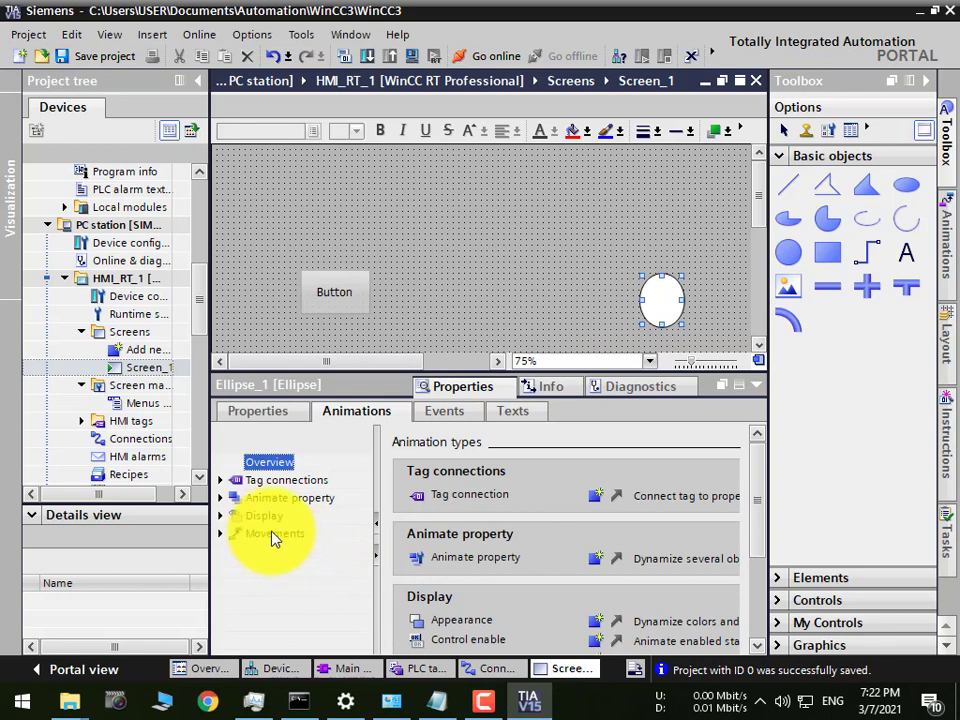
left_click(221, 516)
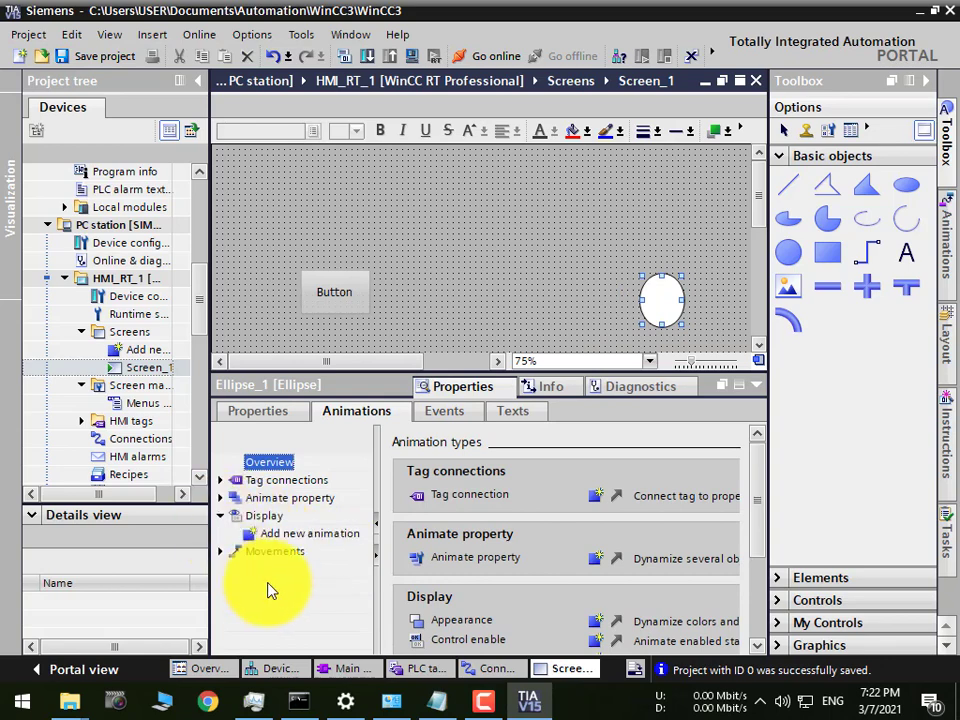
double_click(310, 535)
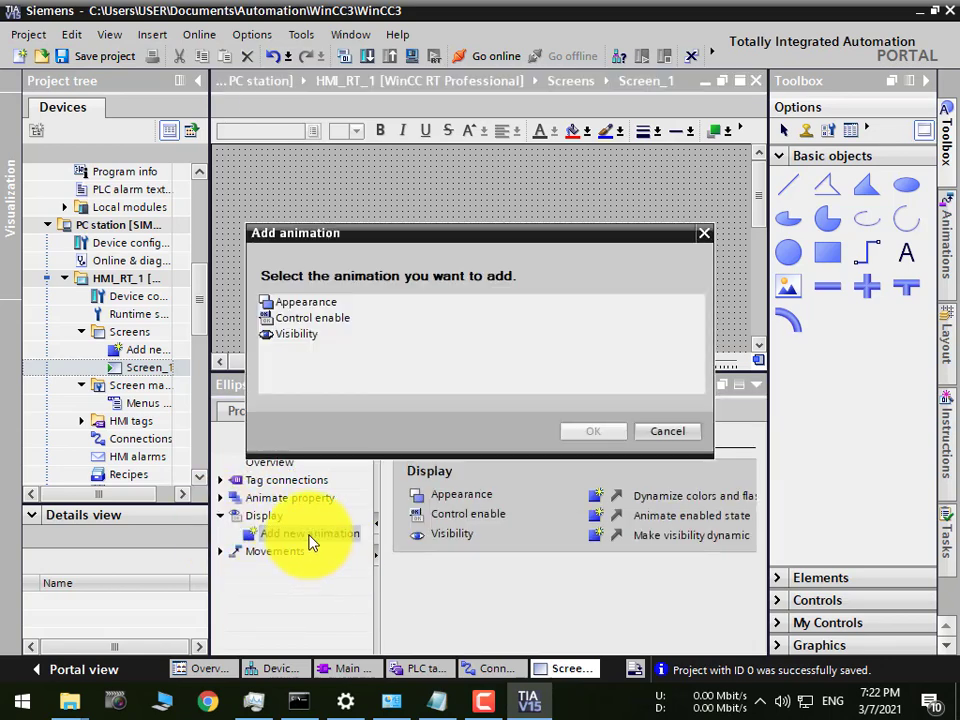
double_click(293, 307)
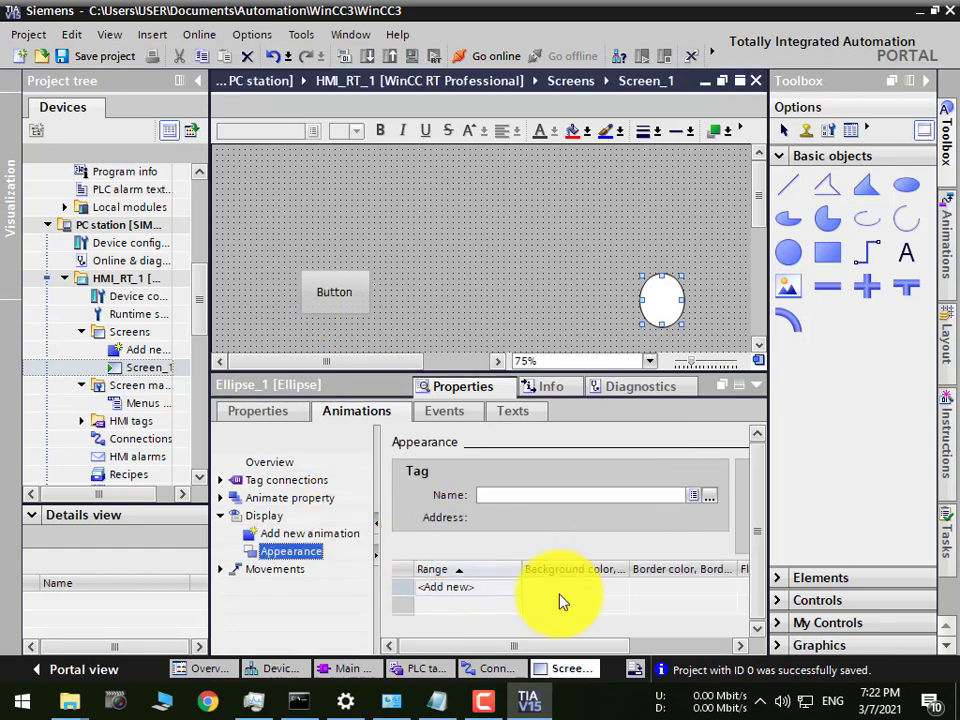
Step: Link the ellipse's Appearance animation to the Motor tag from PLC_1's default tag table
left_click(710, 496)
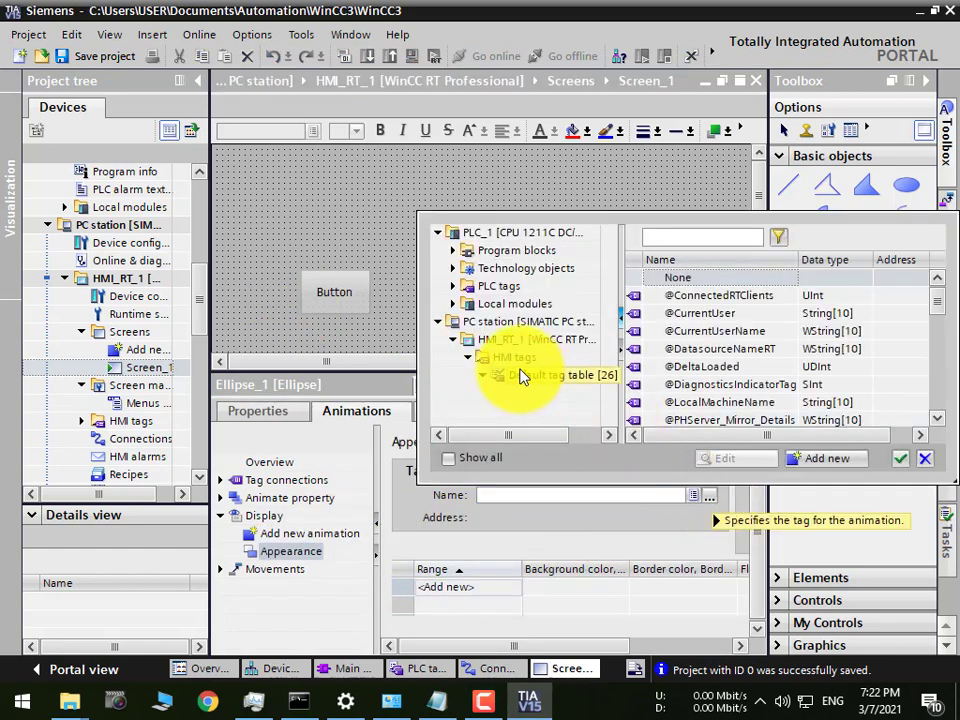
left_click(503, 289)
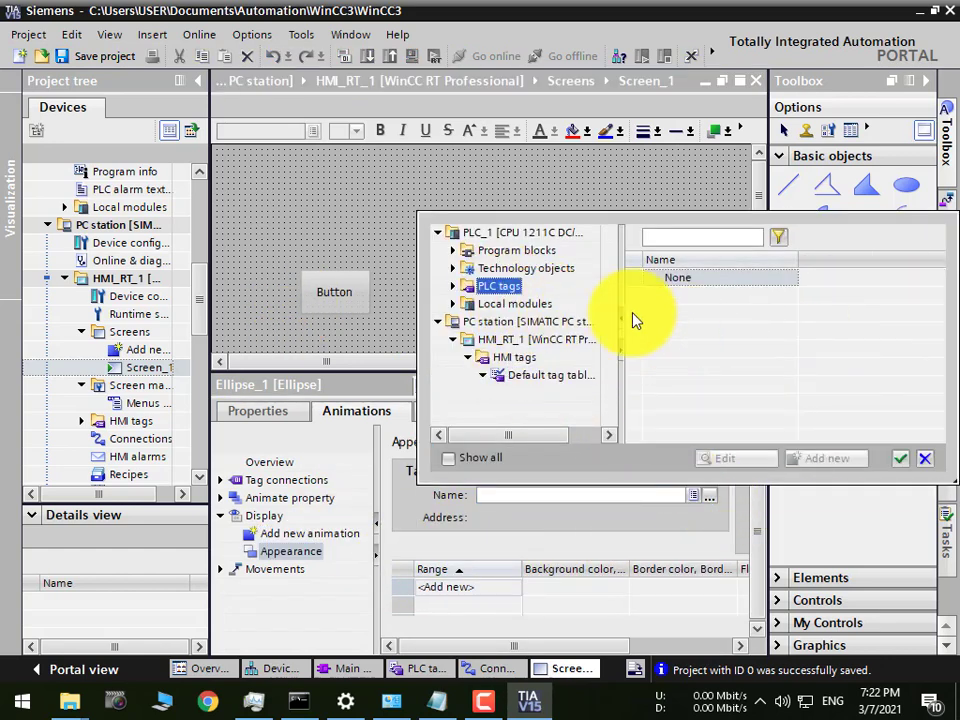
double_click(497, 288)
left_click(523, 306)
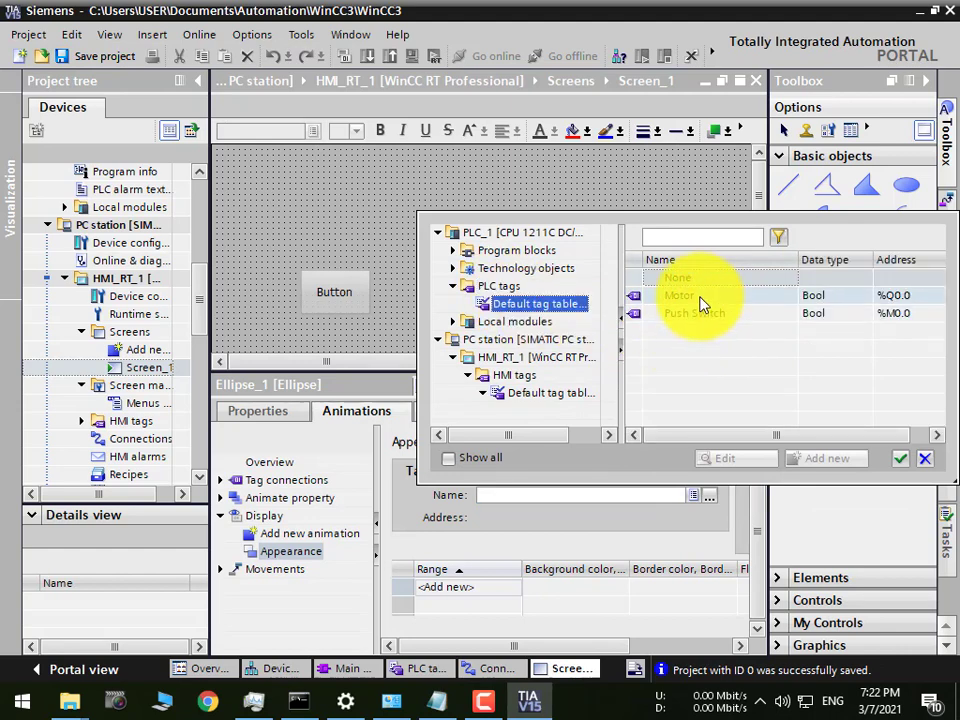
double_click(700, 297)
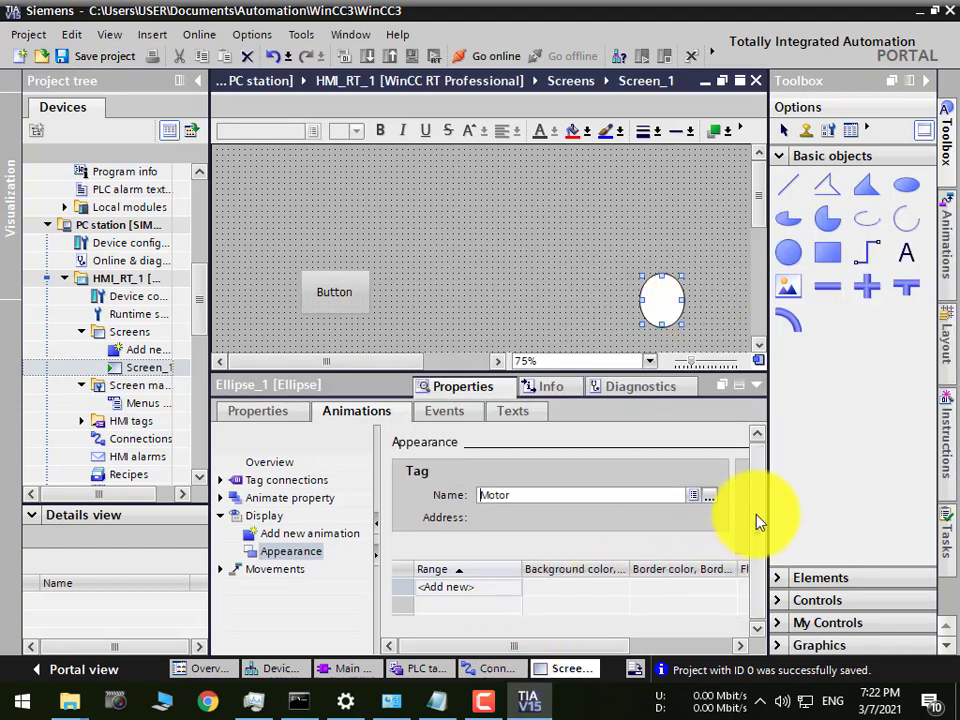
Step: Add ranges 0 and 1 to the Appearance animation and set range 1's border and background colors to green (0, 255, 0)
left_click(447, 587)
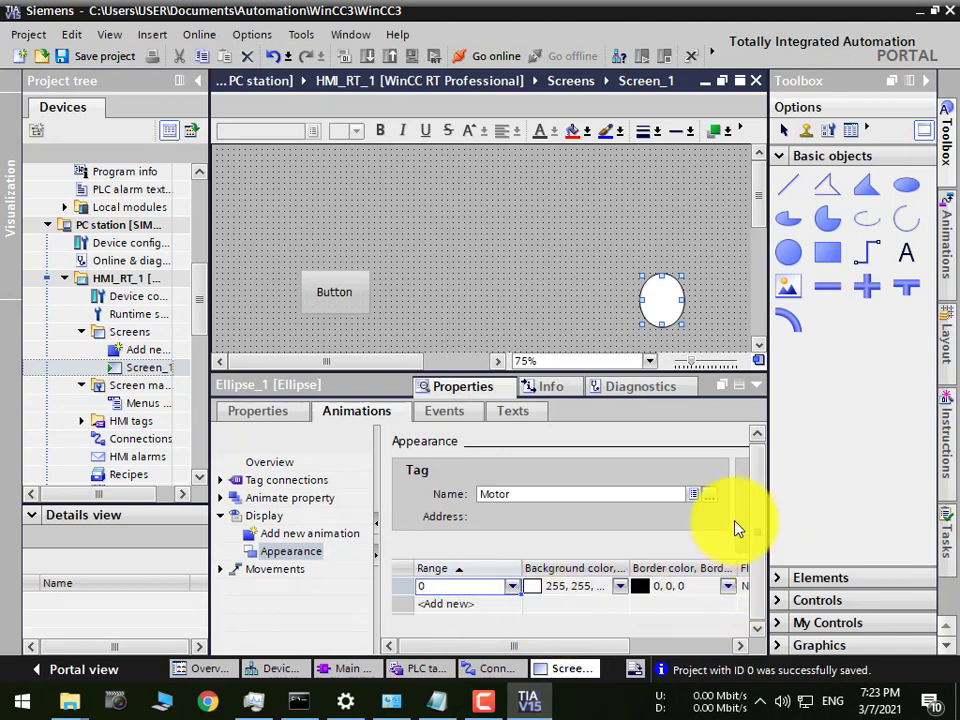
left_click(487, 605)
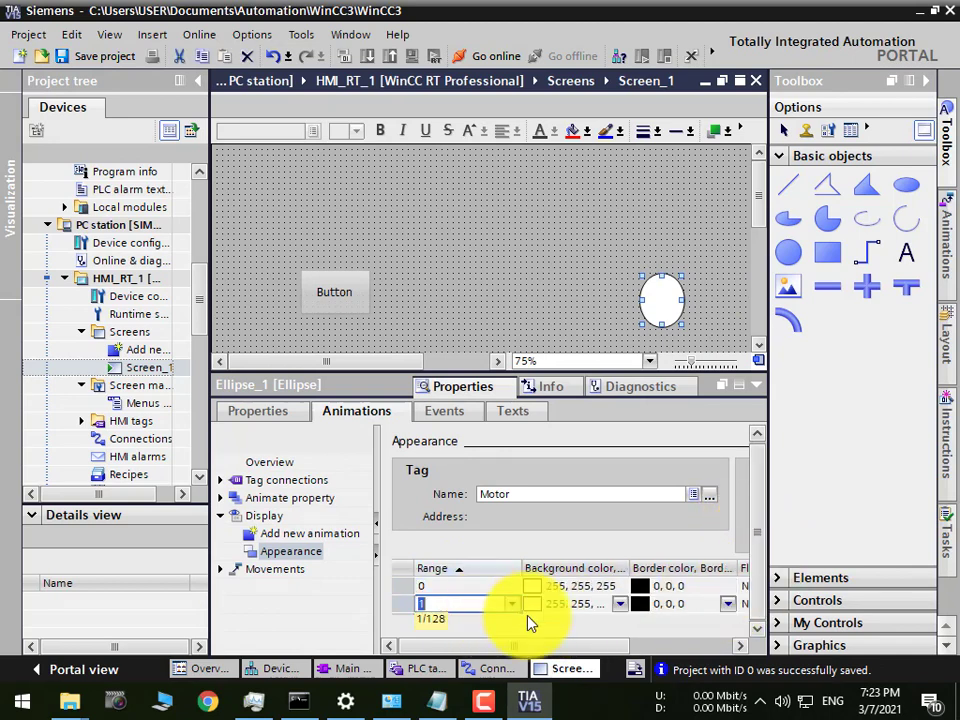
left_click(639, 605)
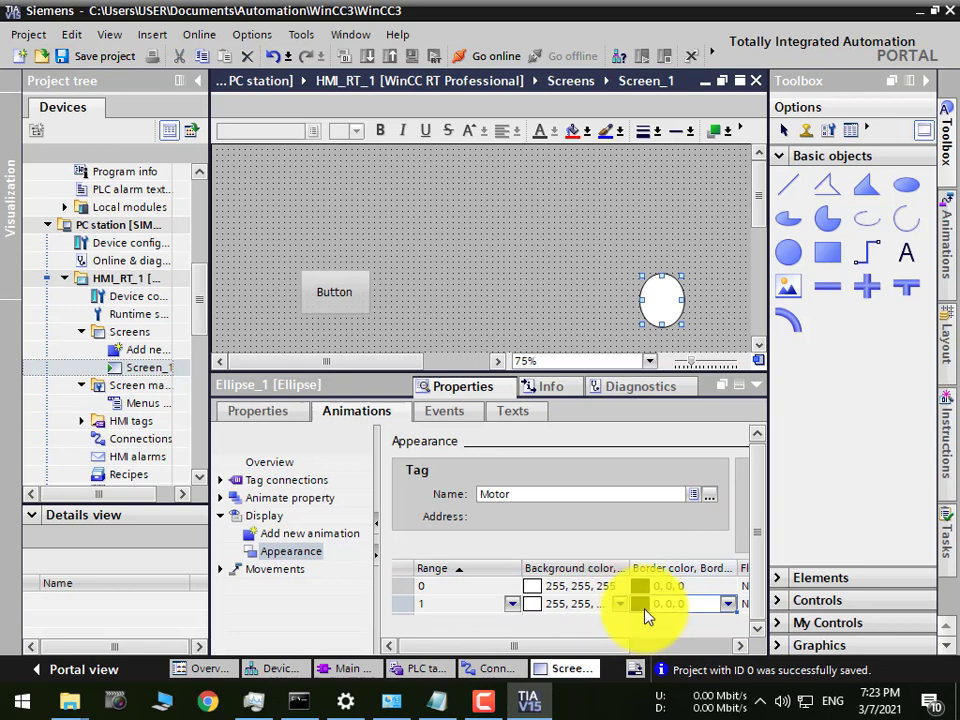
left_click(727, 604)
left_click(686, 490)
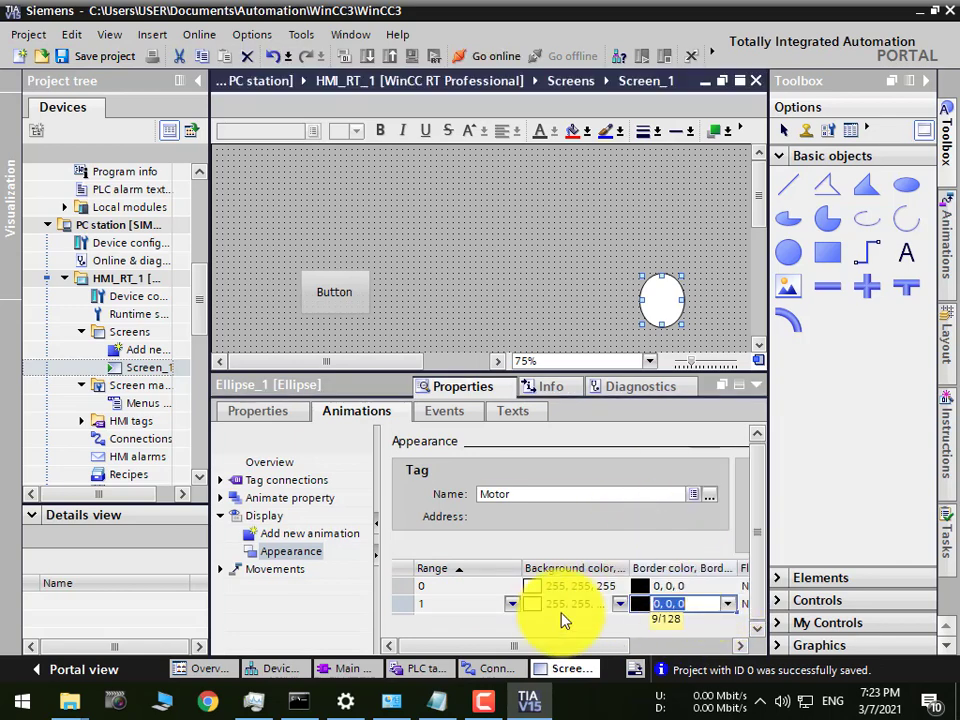
left_click(620, 604)
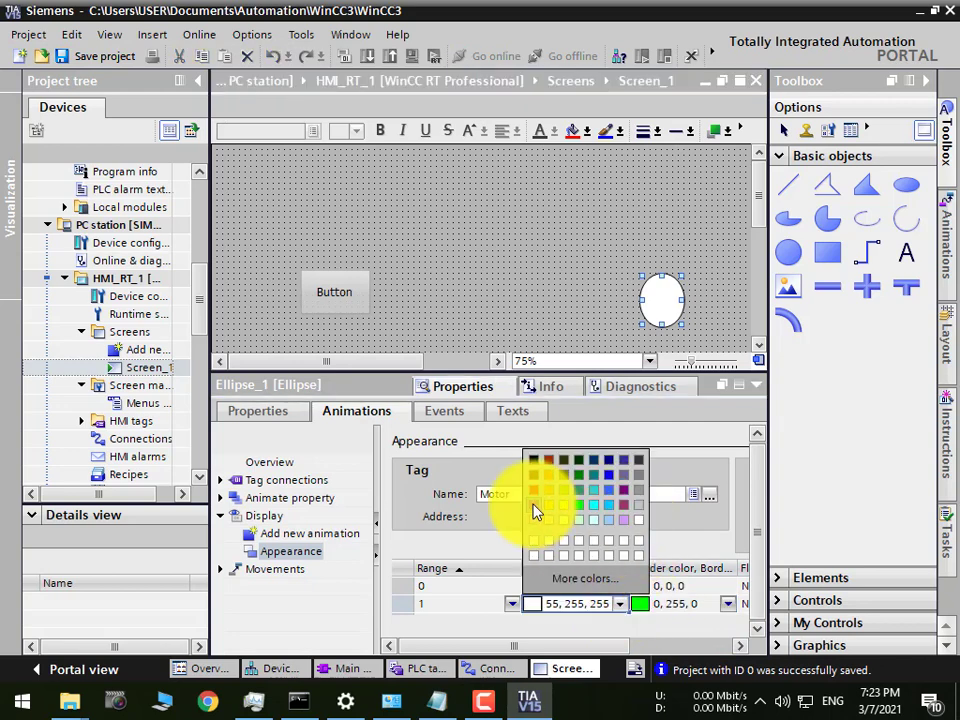
left_click(579, 505)
Step: Set the border and background colors of range 0 to red (255, 0, 0) in the ellipse's Appearance animation
left_click(733, 589)
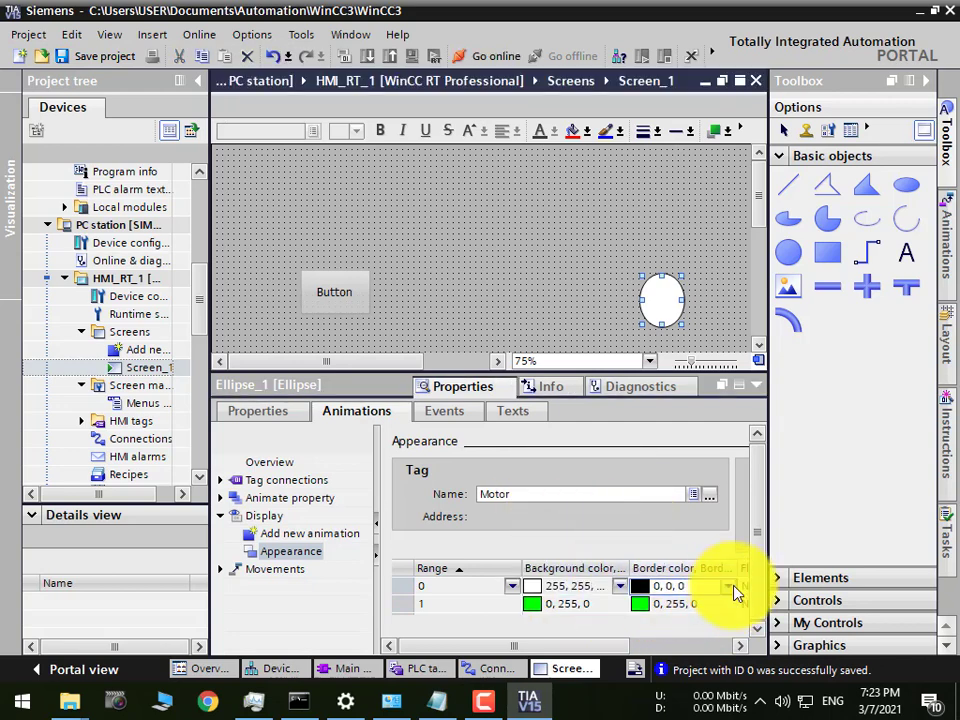
left_click(727, 587)
left_click(642, 472)
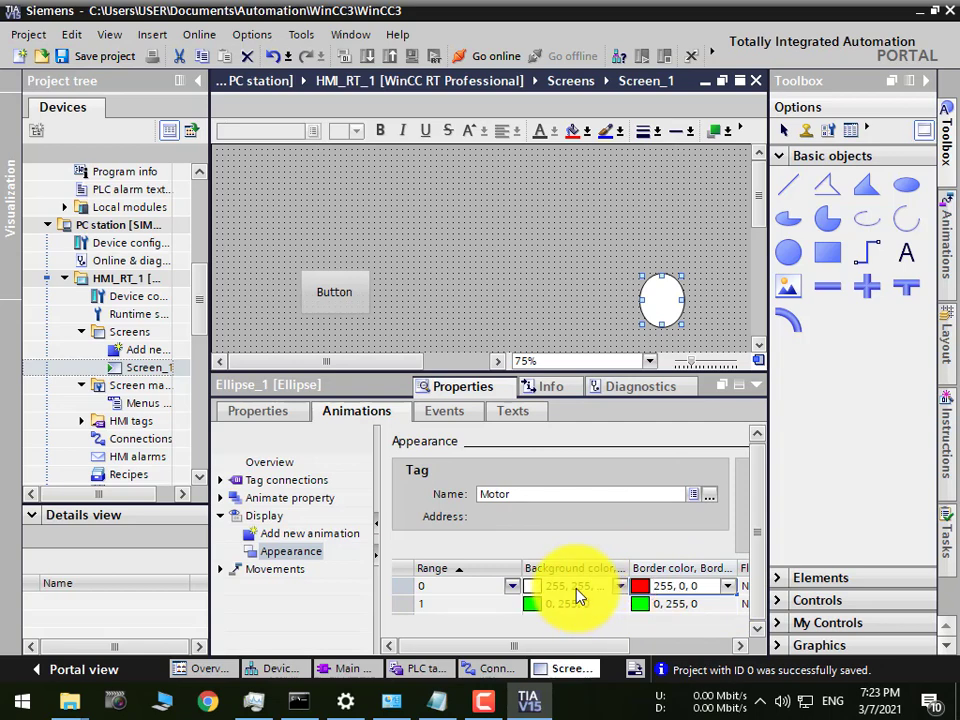
left_click(618, 588)
left_click(536, 476)
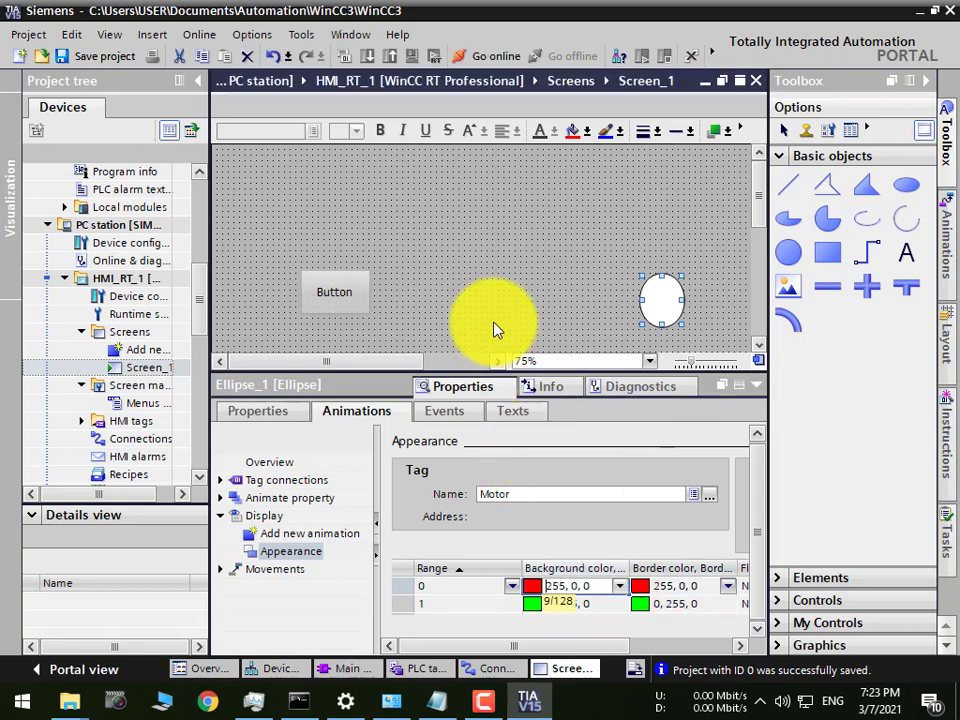
left_click(494, 330)
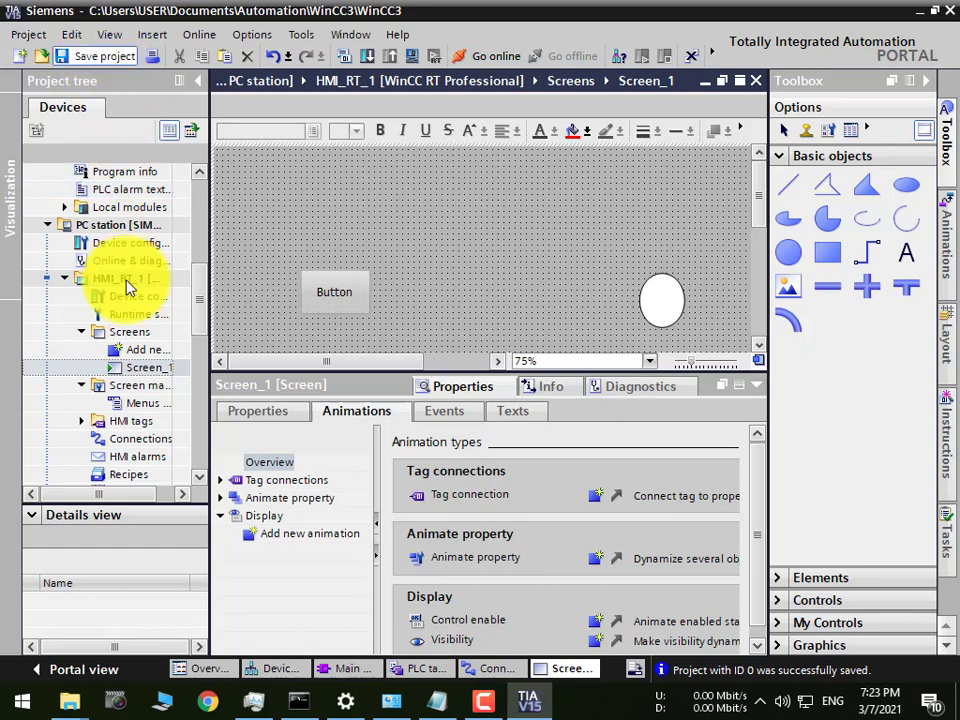
Step: Compile the software of HMI_RT_1 with only changes
right_click(136, 279)
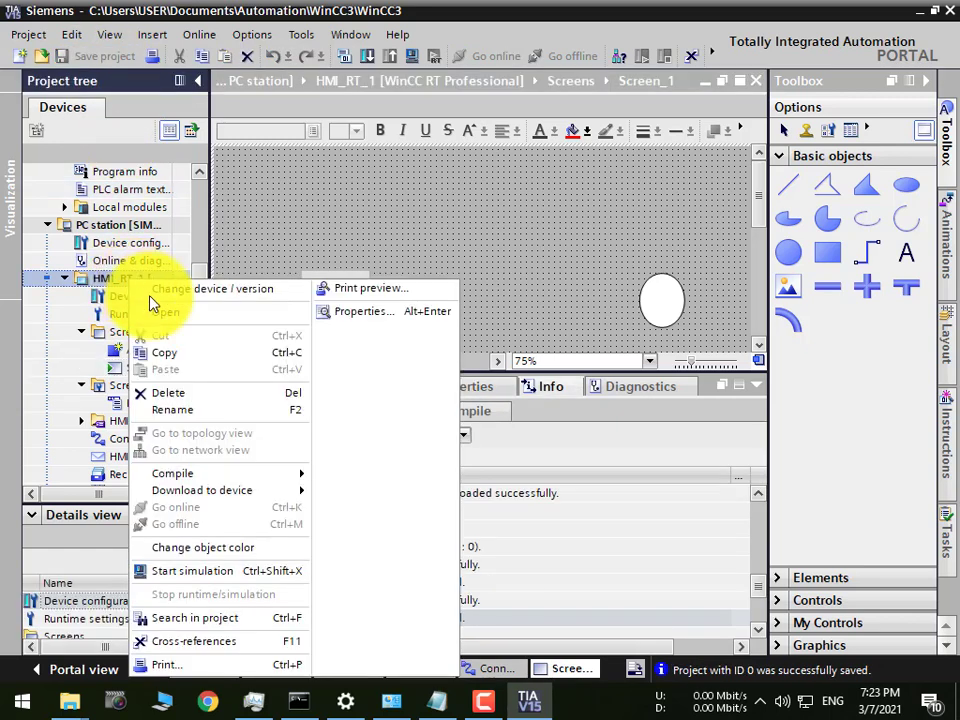
mouse_move(274, 482)
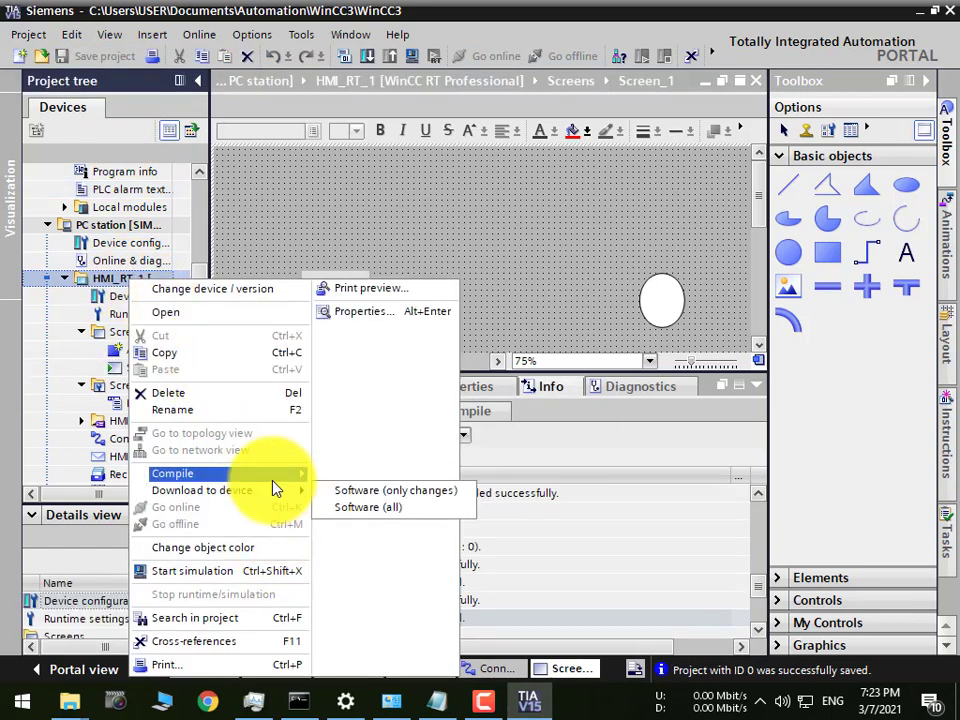
left_click(367, 482)
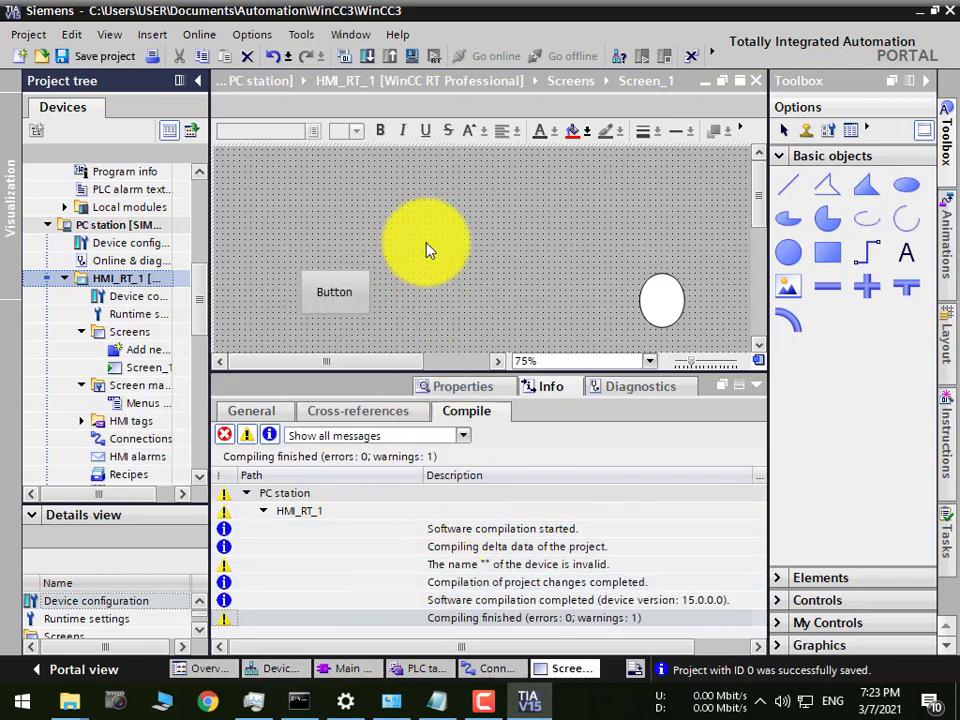
Step: Compile the hardware and software of the PC station with only changes
scroll(199, 321, "down", 2)
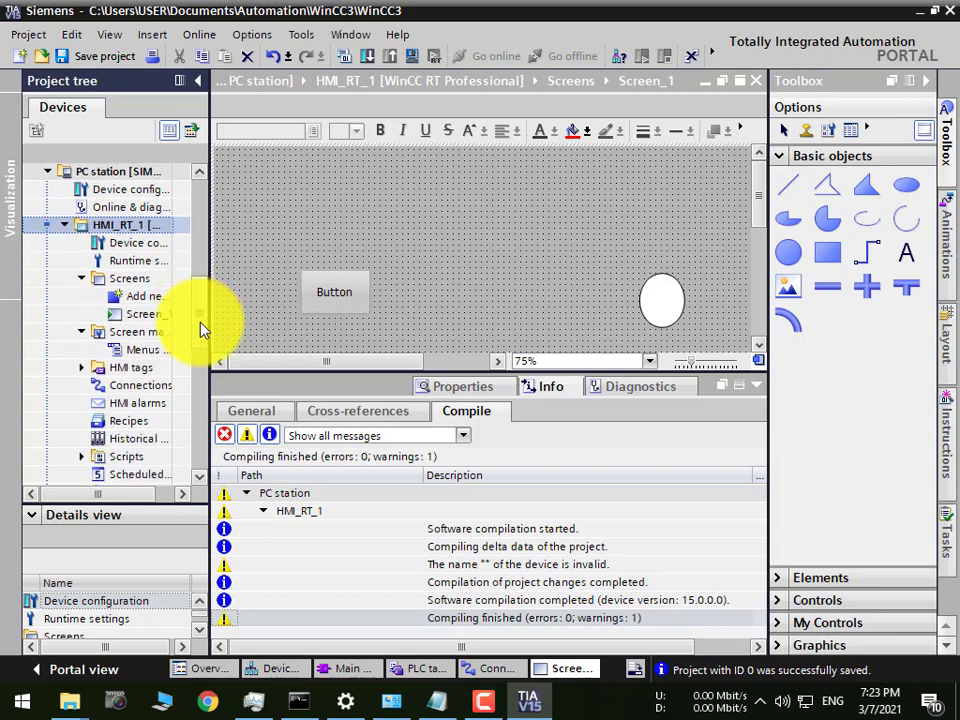
scroll(199, 325, "up", 1)
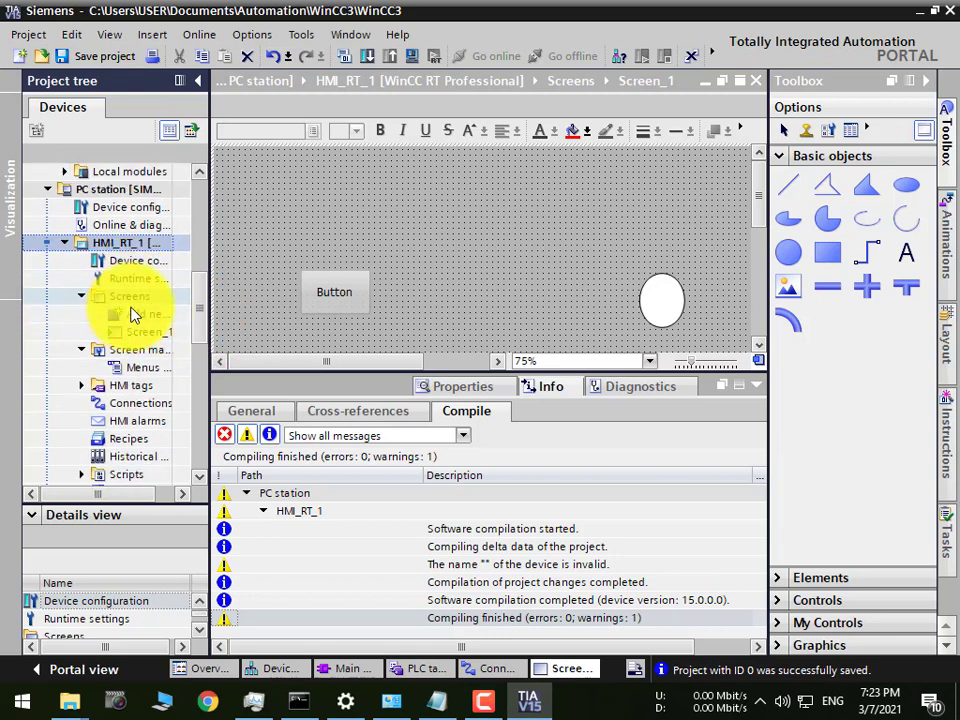
right_click(128, 192)
mouse_move(242, 405)
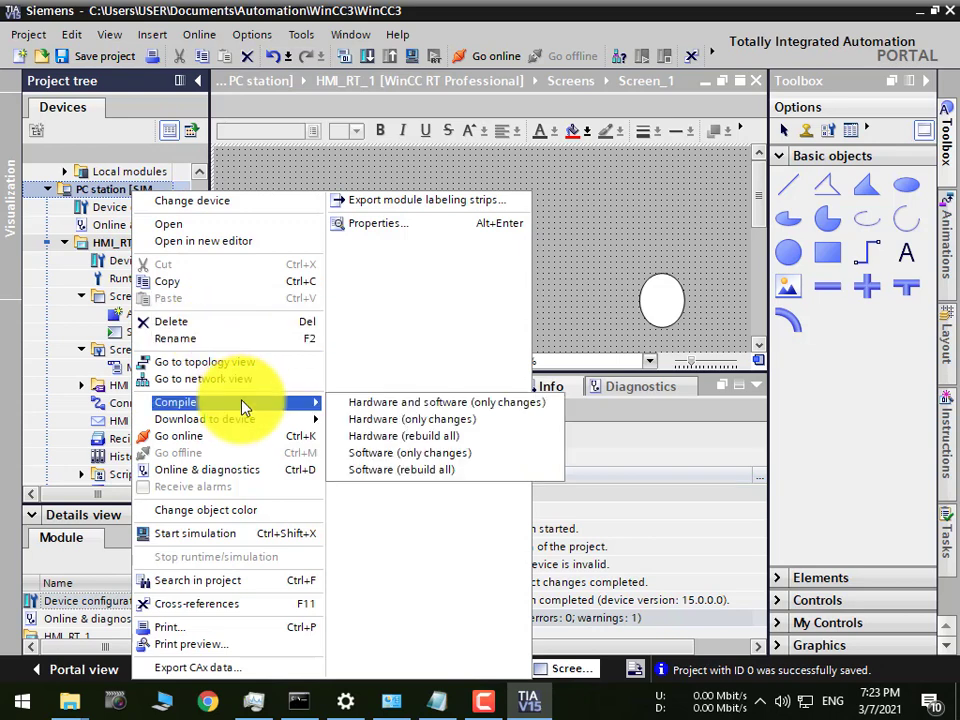
left_click(424, 403)
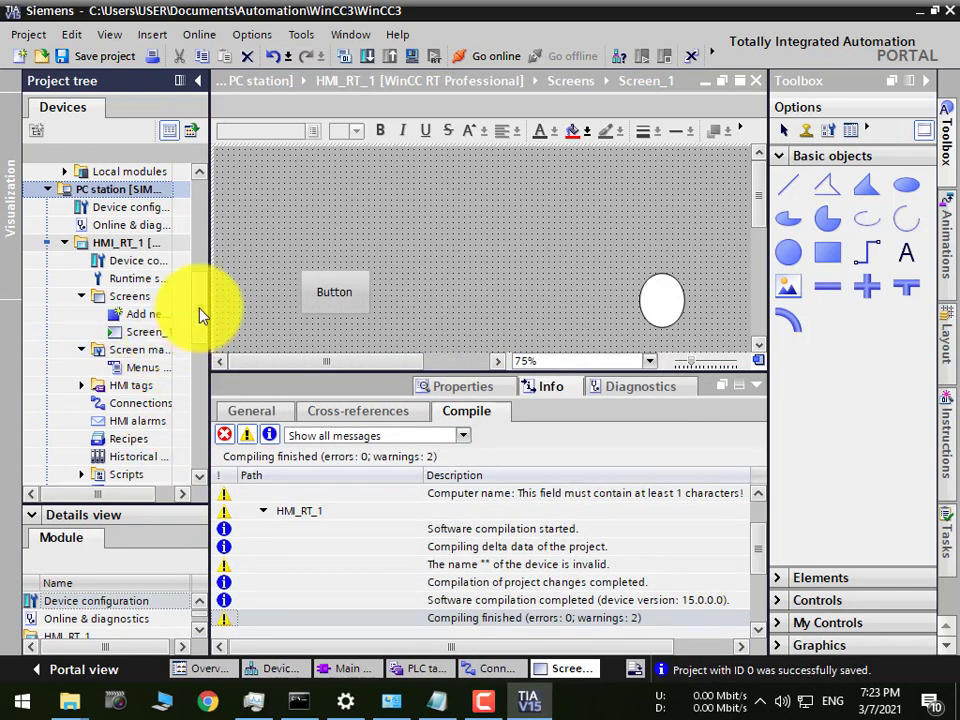
Step: Turn off automatic setting for HMI_Connection_1, set its access point to Realtek USB FE Family Controller.TCPIP.Auto.1, and save the project
scroll(200, 315, "down", 1)
double_click(141, 368)
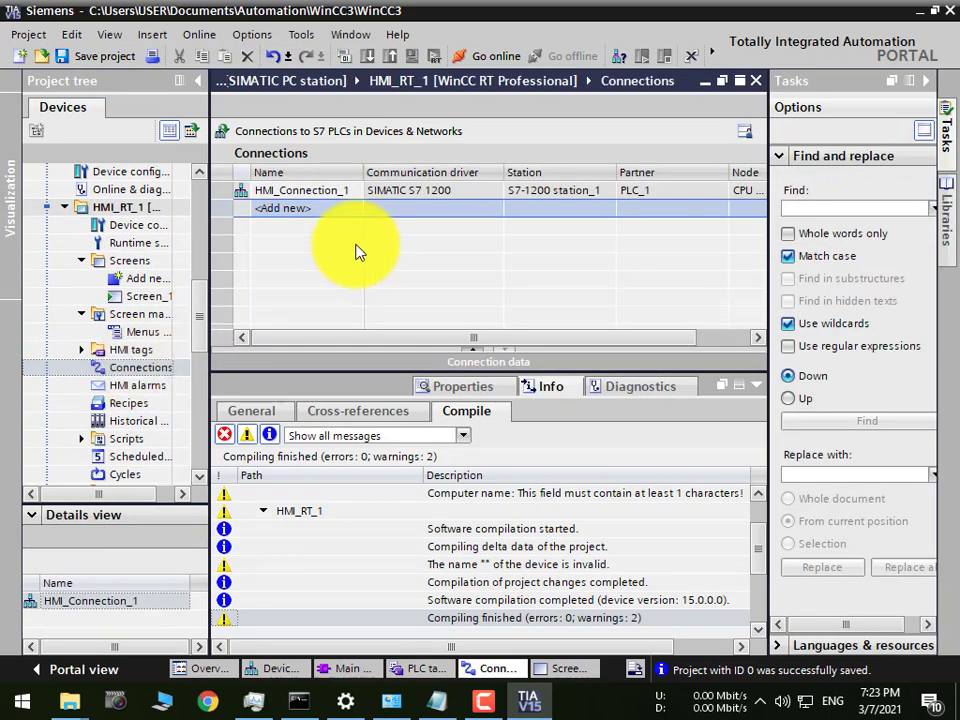
left_click(315, 192)
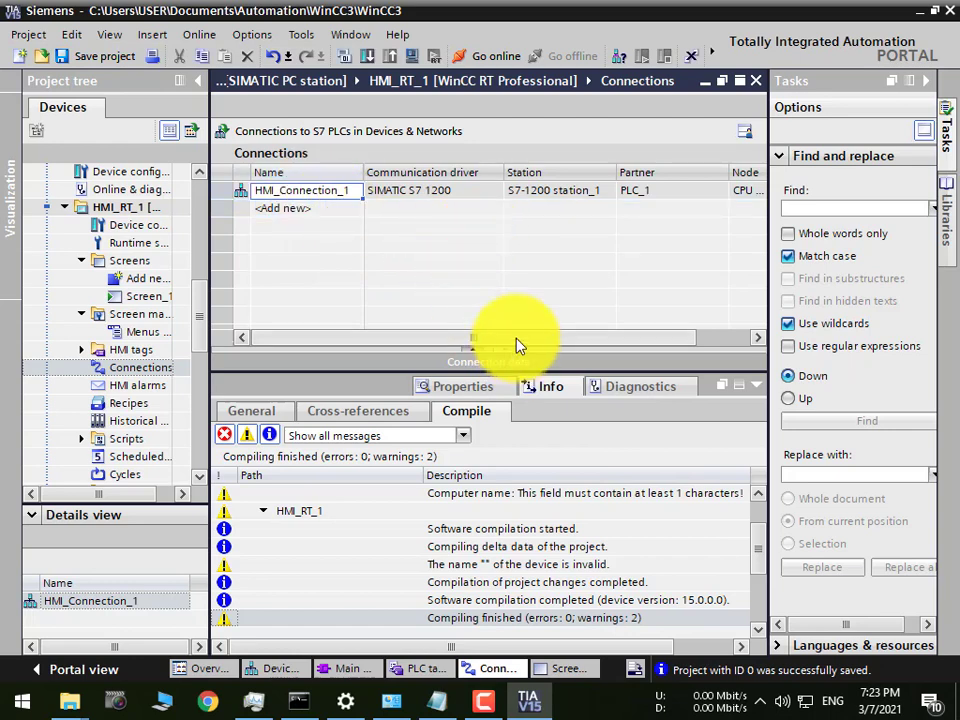
left_click_drag(518, 345, 467, 339)
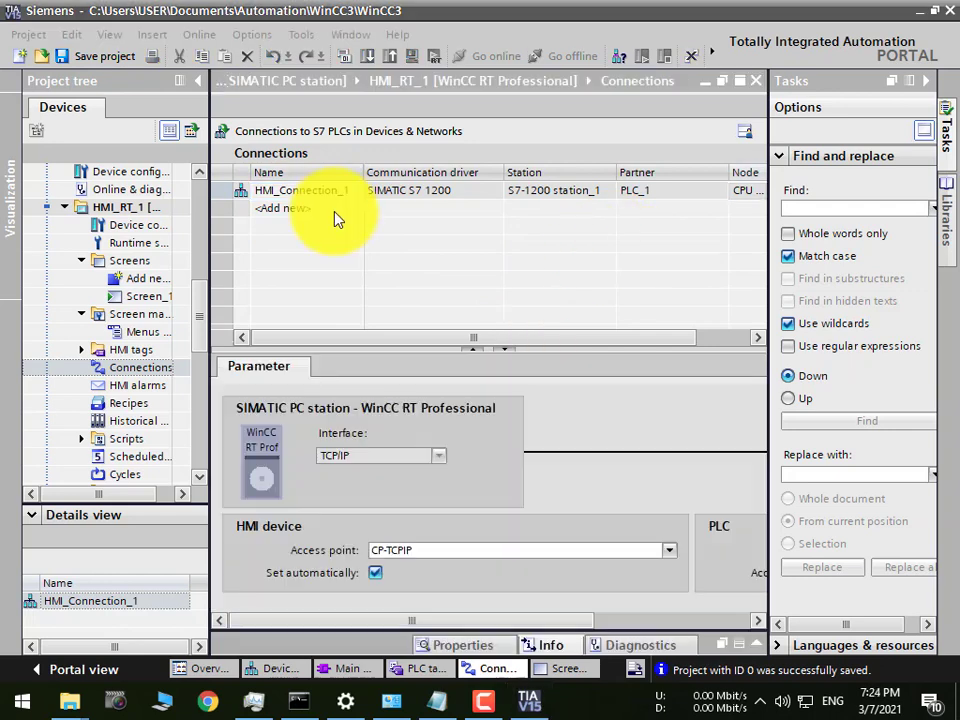
left_click(330, 192)
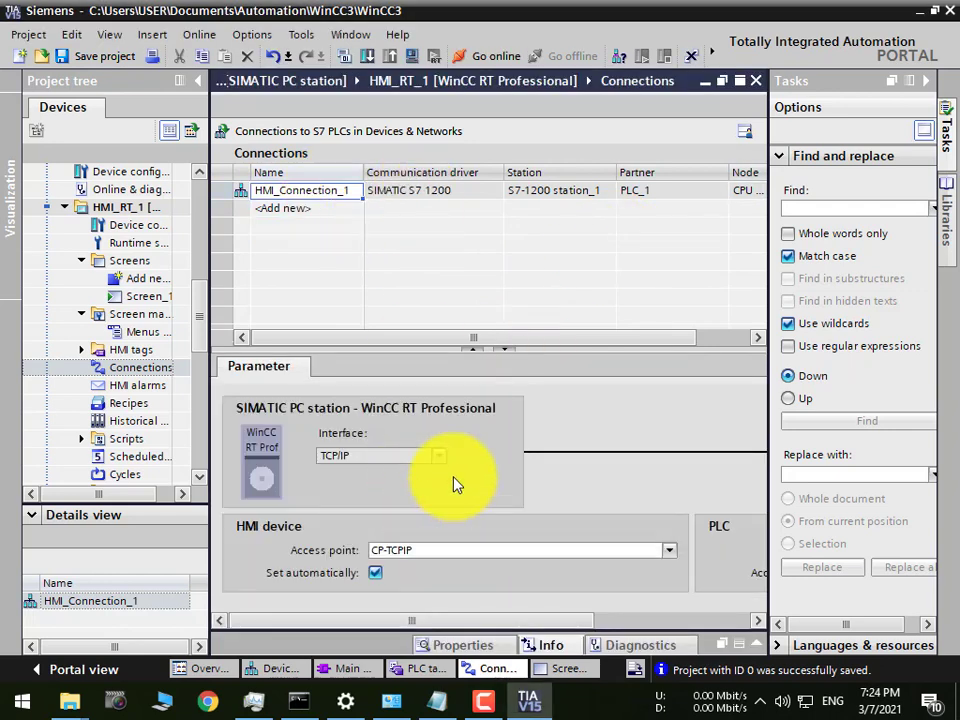
left_click(376, 574)
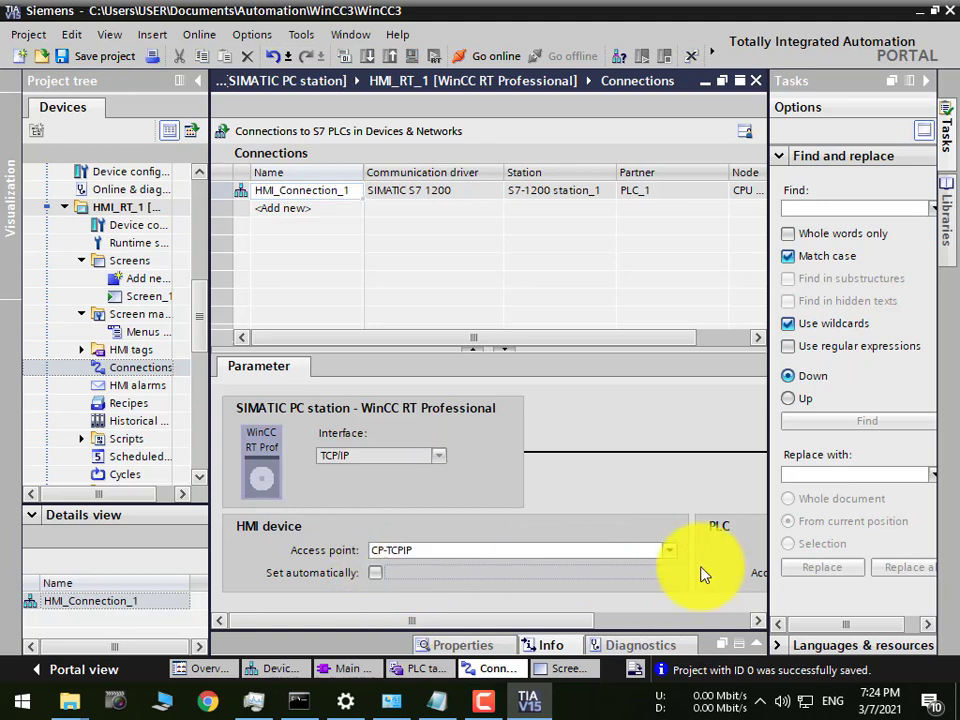
left_click(672, 553)
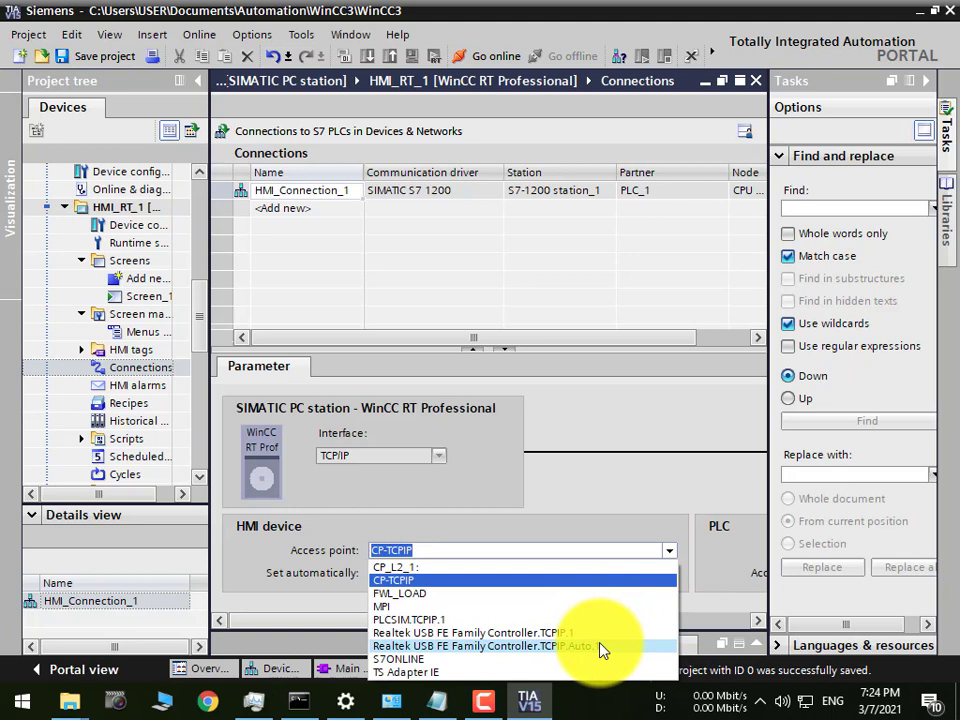
left_click(601, 646)
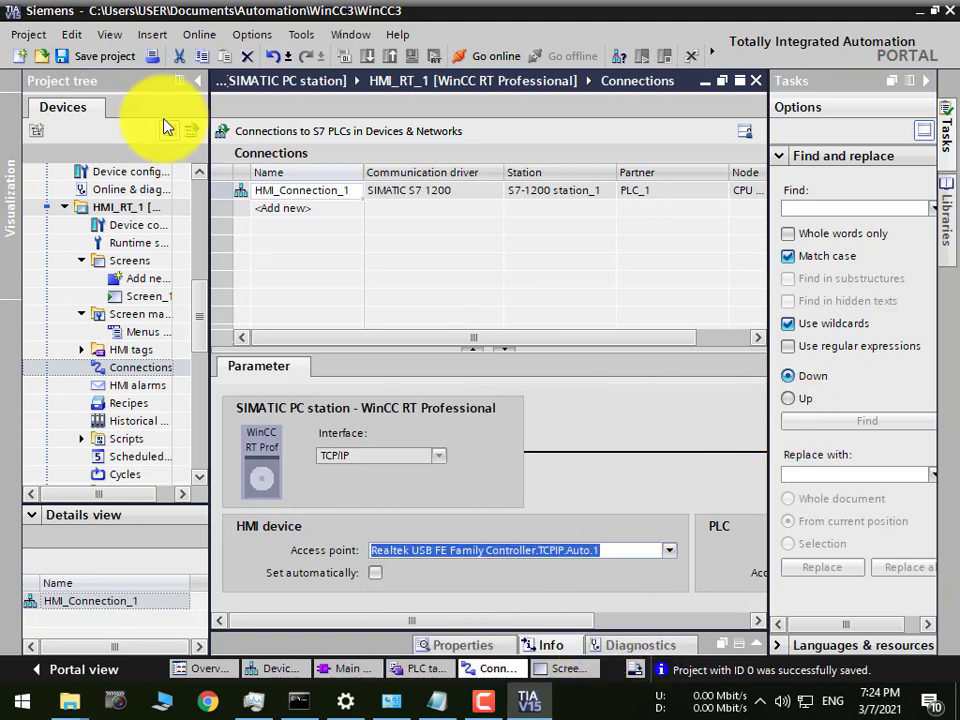
left_click(92, 60)
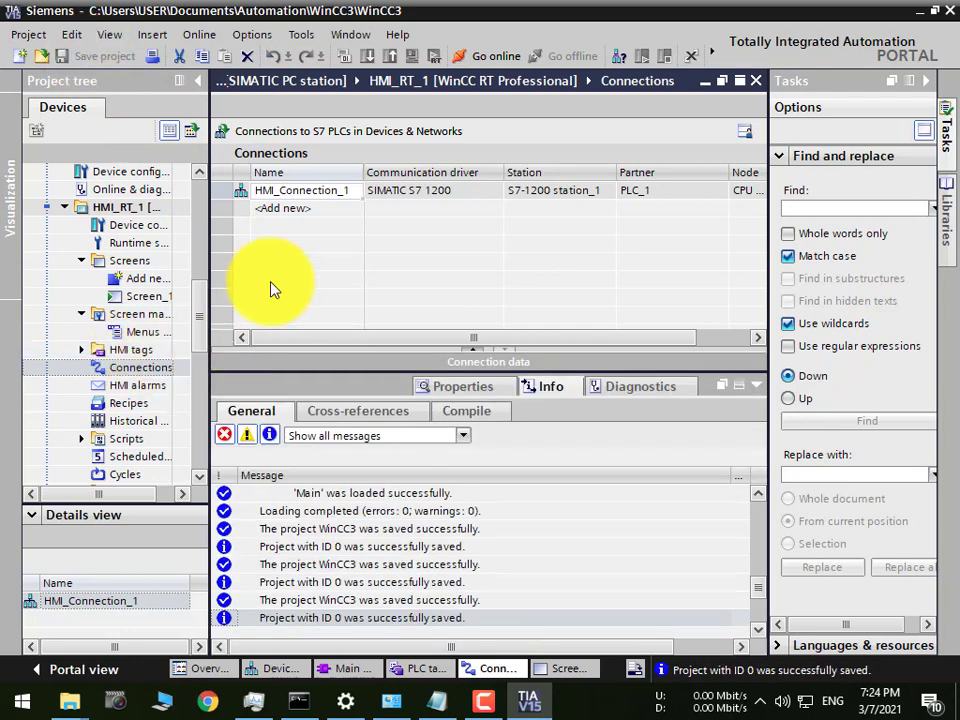
Step: Start the runtime simulation of HMI_RT_1 and test the button on its screen
left_click(128, 208)
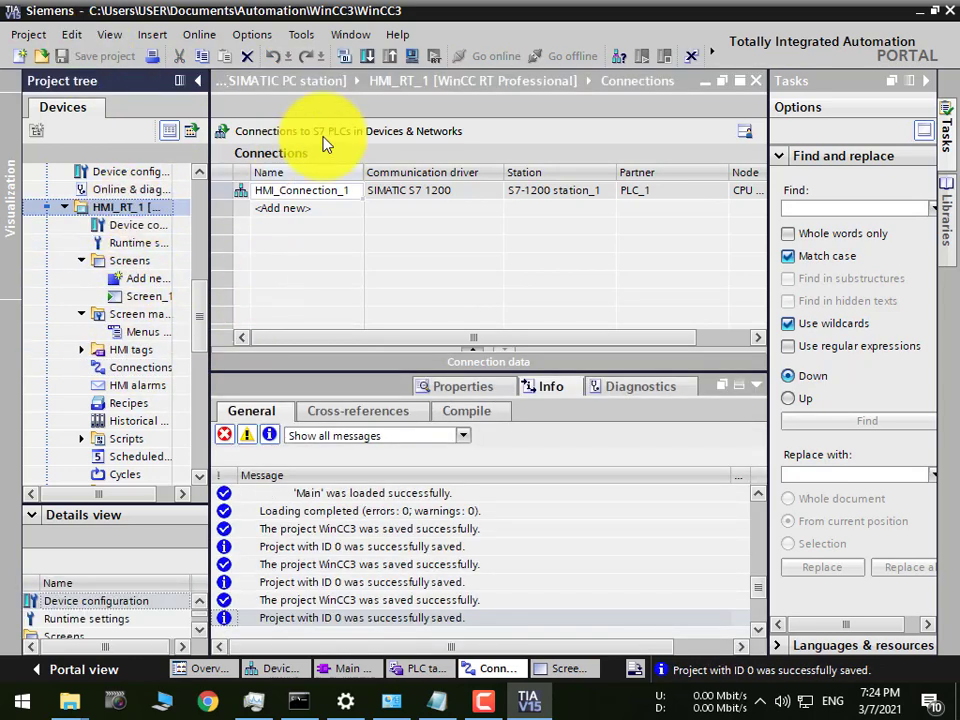
left_click(410, 62)
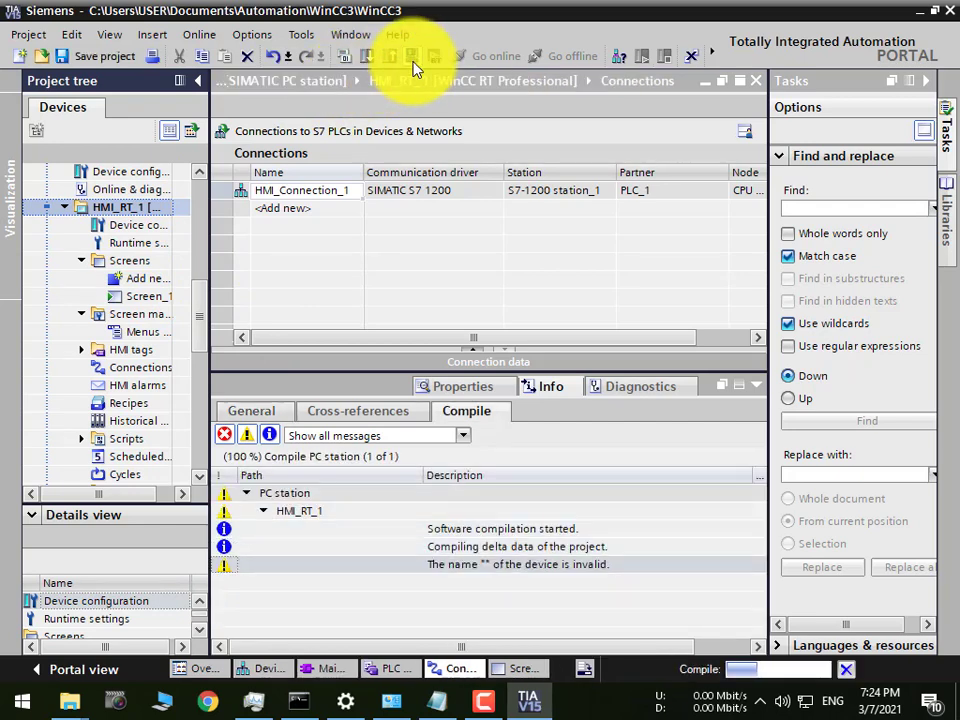
left_click(483, 700)
left_click(868, 610)
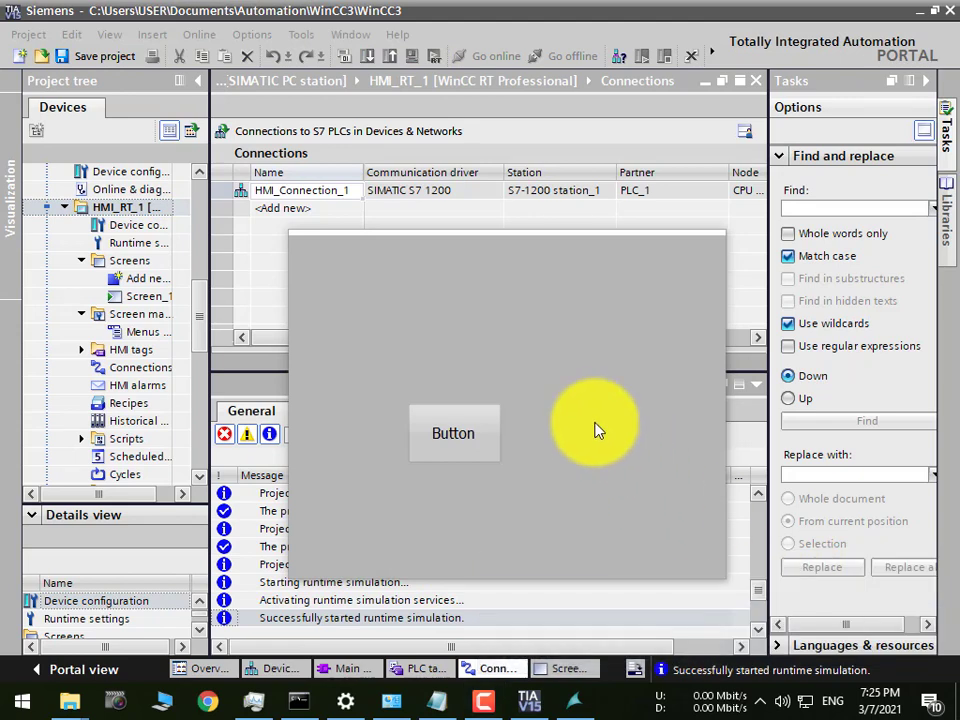
left_click(466, 425)
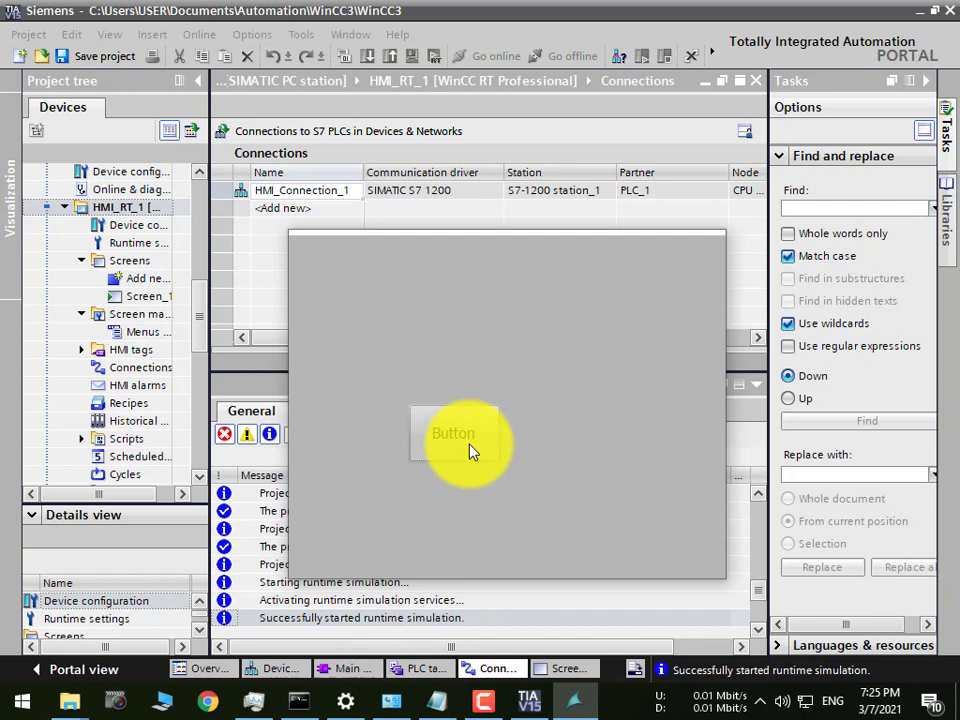
left_click(748, 238)
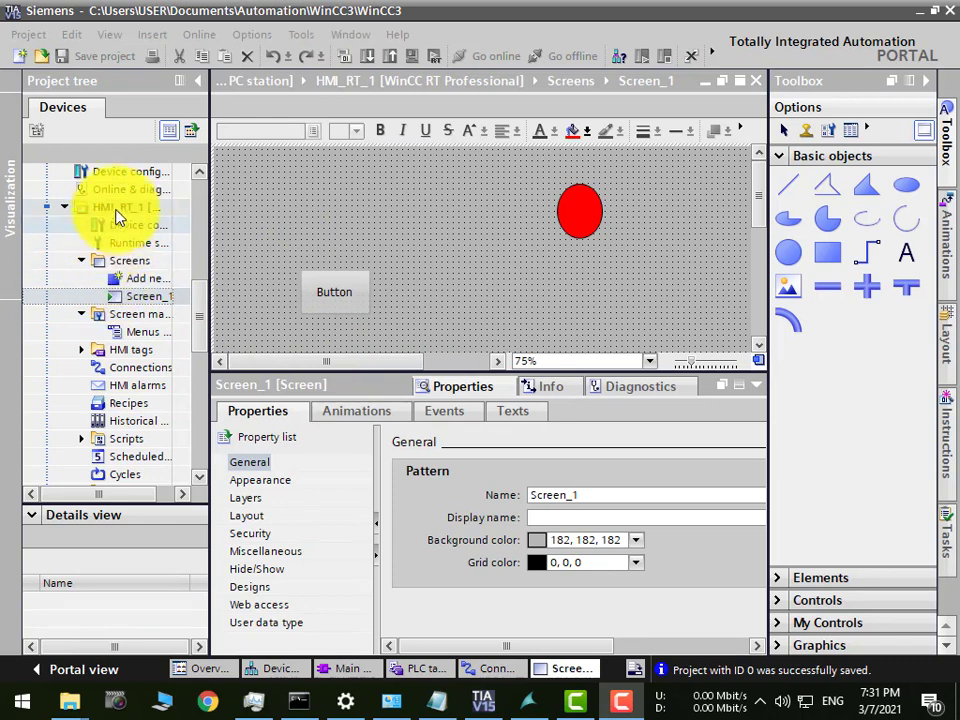
Step: Begin downloading HMI_RT_1 to the device and create a folder named WinCC3 inside the desktop's HMI Photo folder for it
left_click(150, 207)
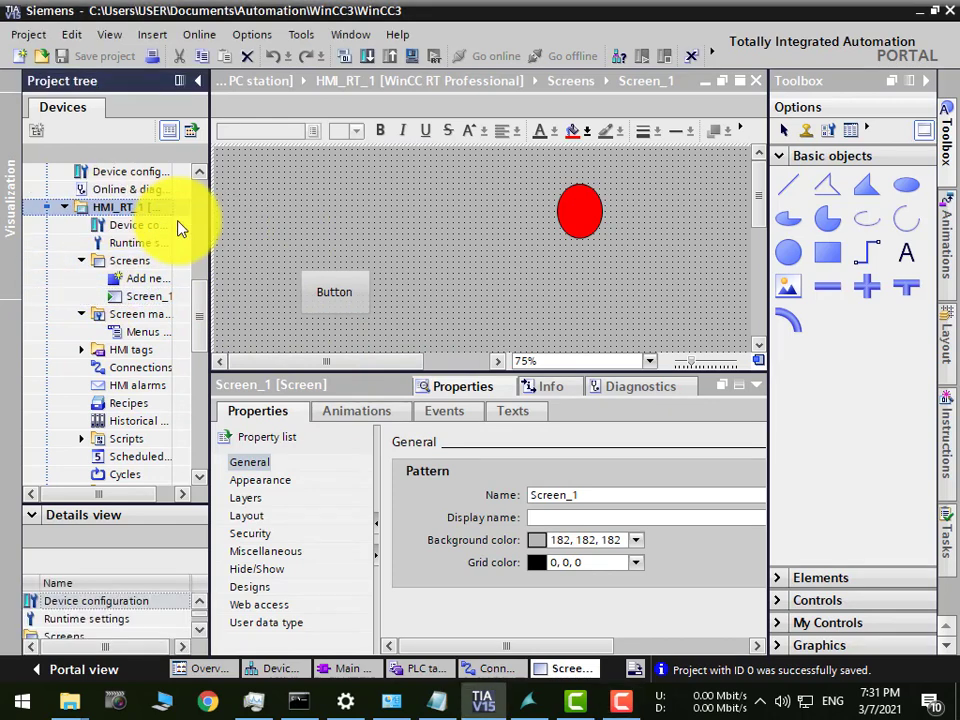
left_click(370, 63)
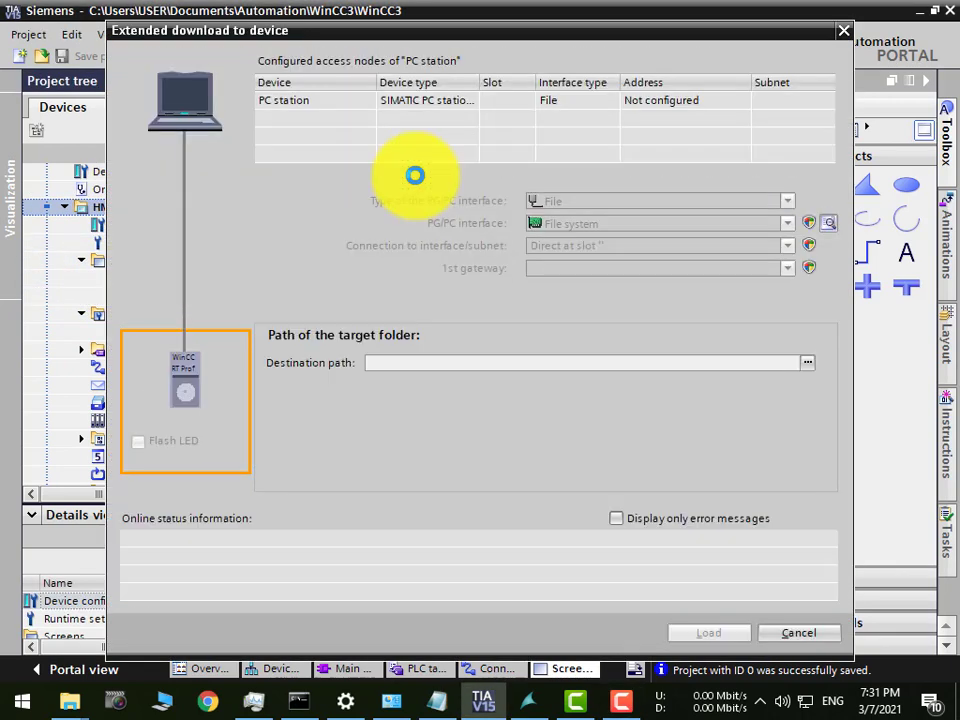
left_click(807, 362)
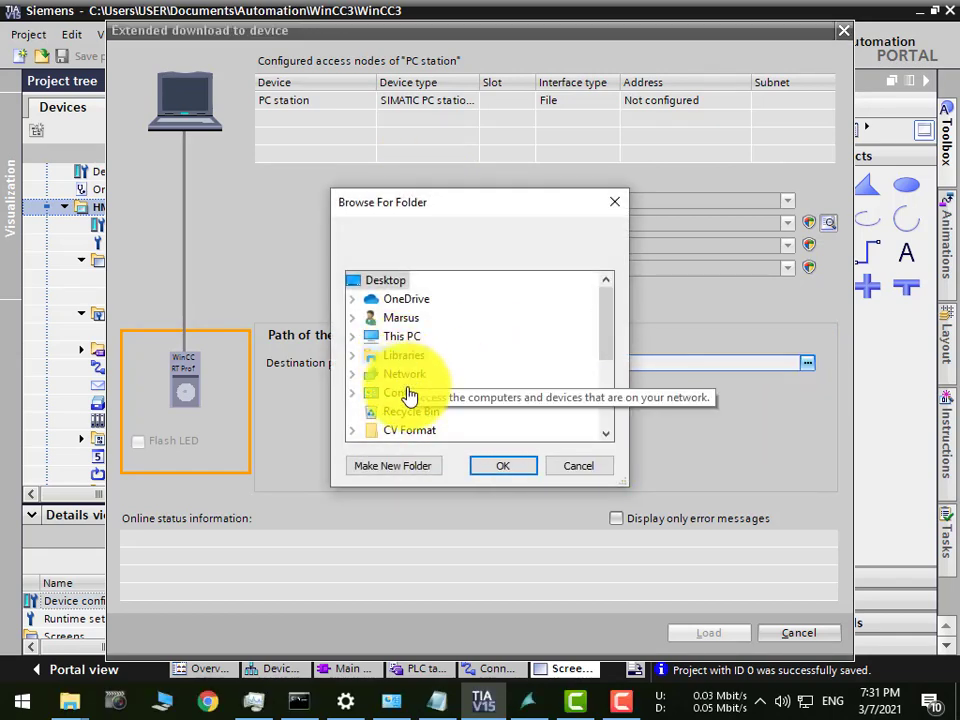
left_click_drag(603, 326, 606, 407)
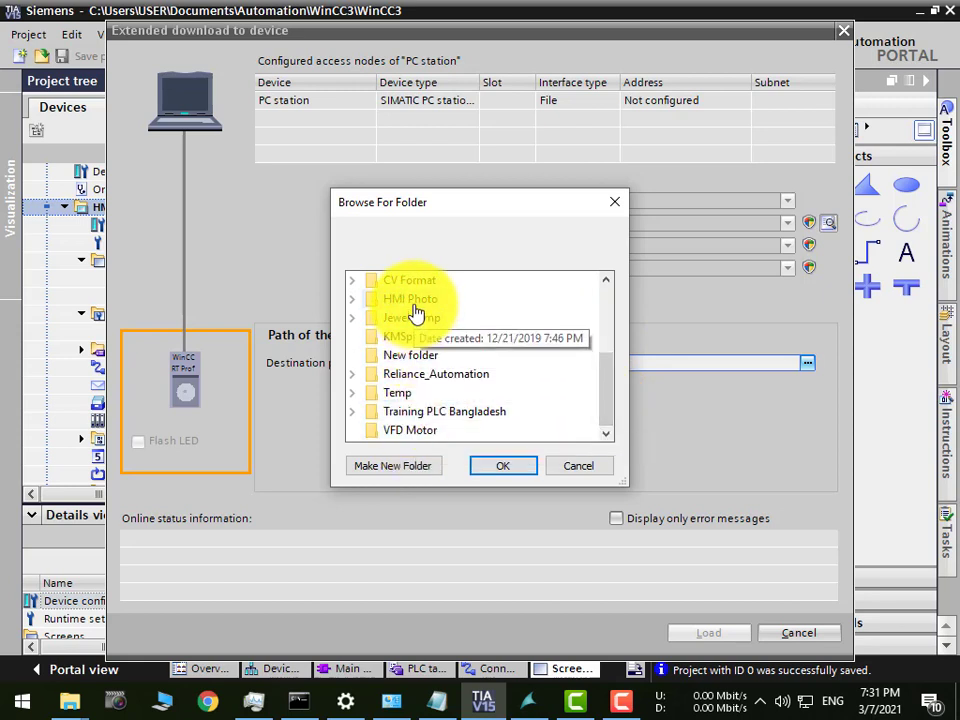
scroll(412, 420, "up", 3)
left_click_drag(600, 349, 603, 393)
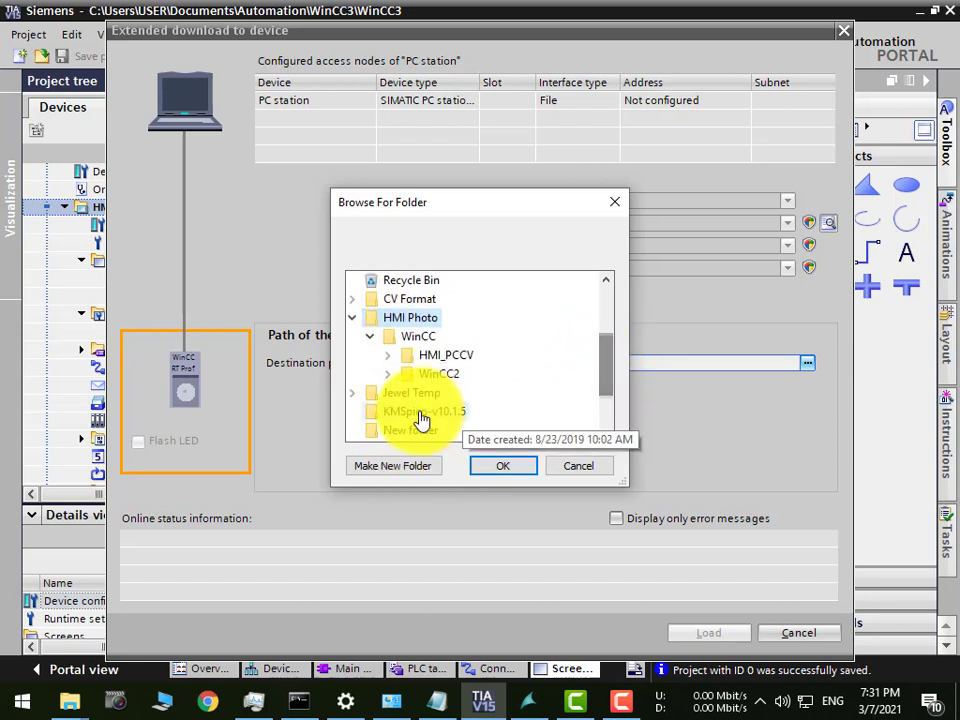
left_click(405, 466)
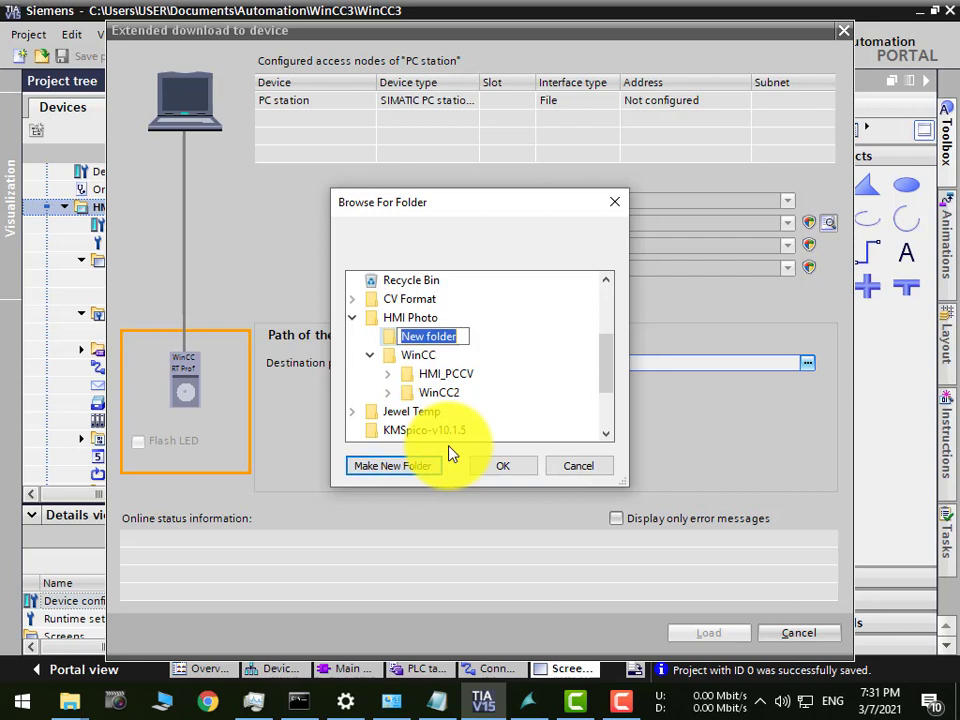
type("Win")
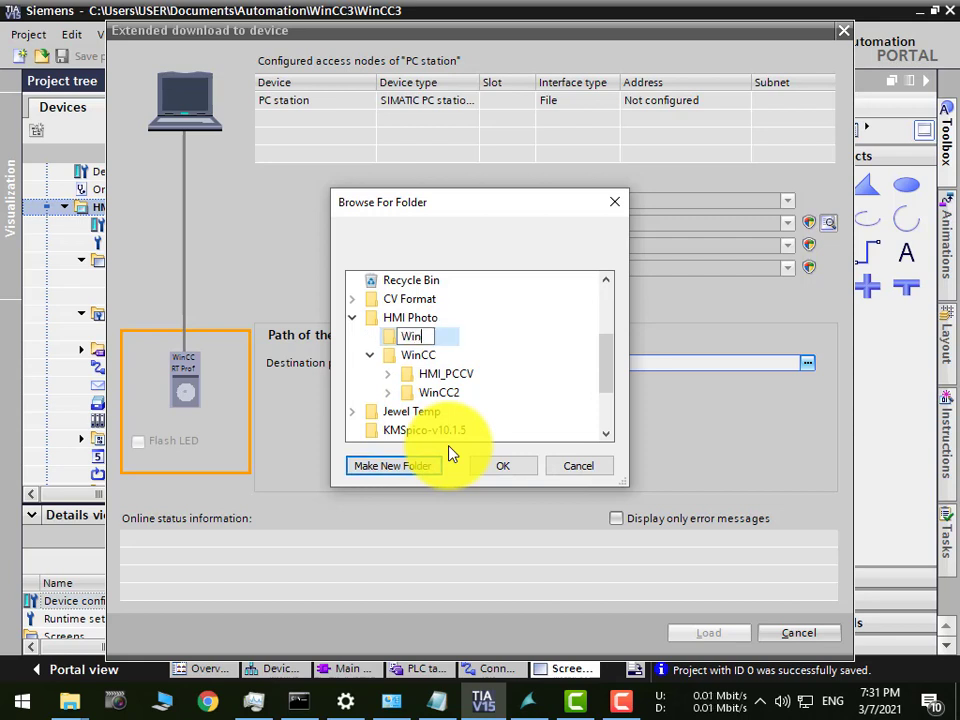
type("CC3")
left_click(512, 474)
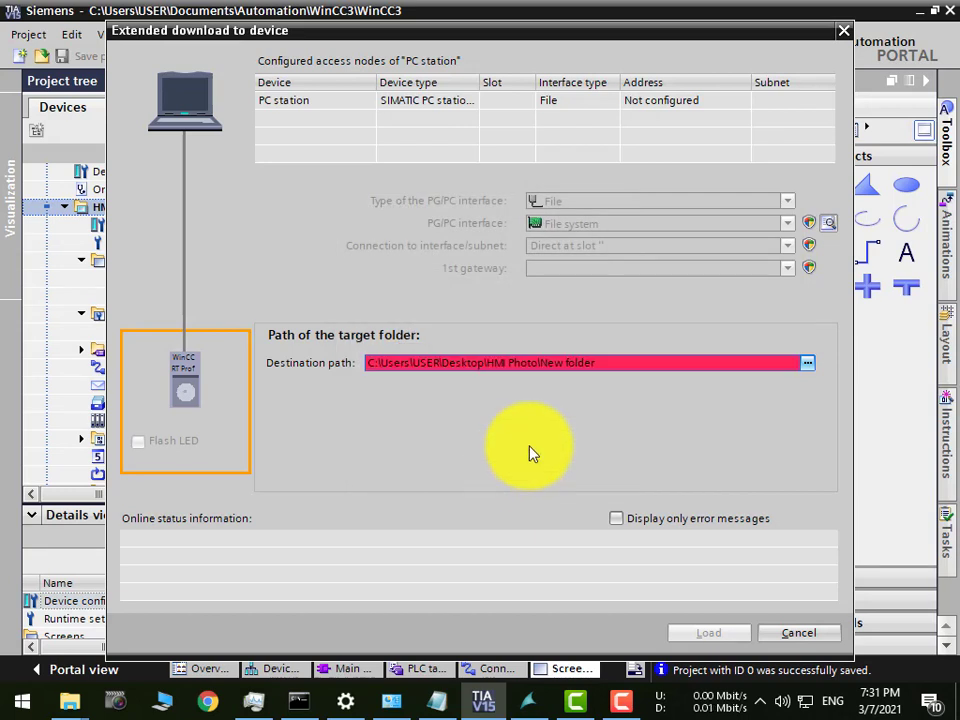
Step: Set the download's destination path to the WinCC3 folder inside HMI Photo
triple_click(529, 362)
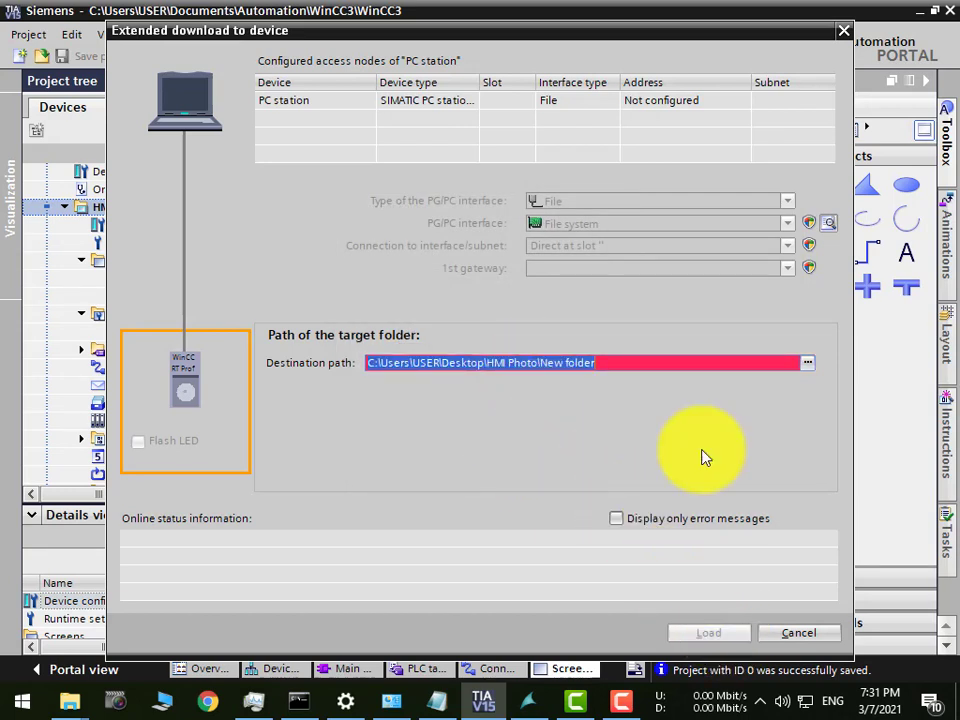
left_click(808, 364)
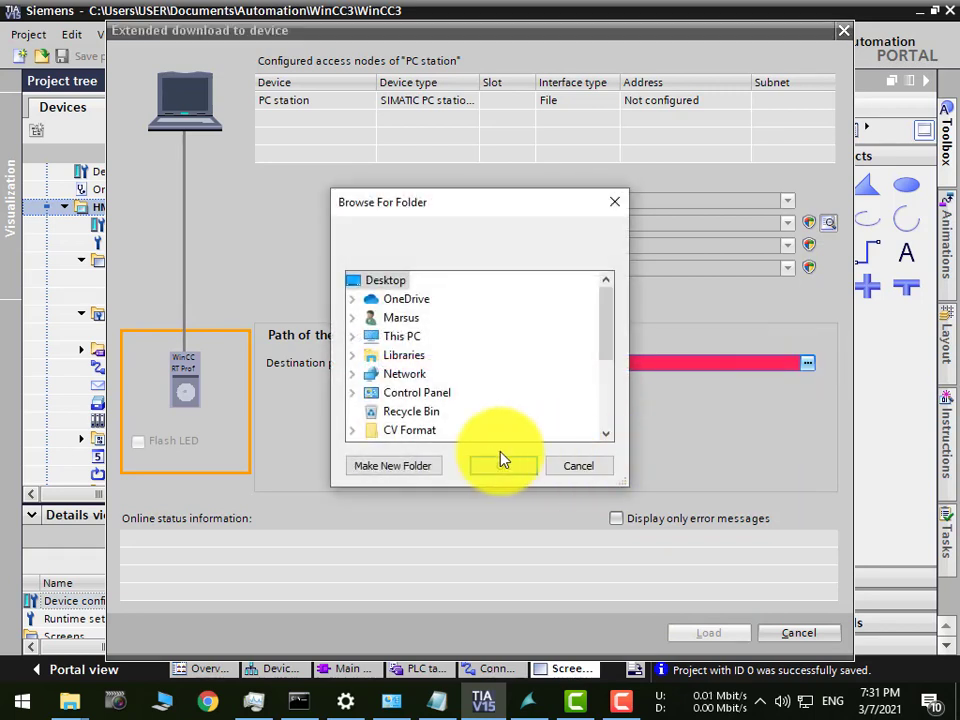
left_click_drag(610, 354, 559, 388)
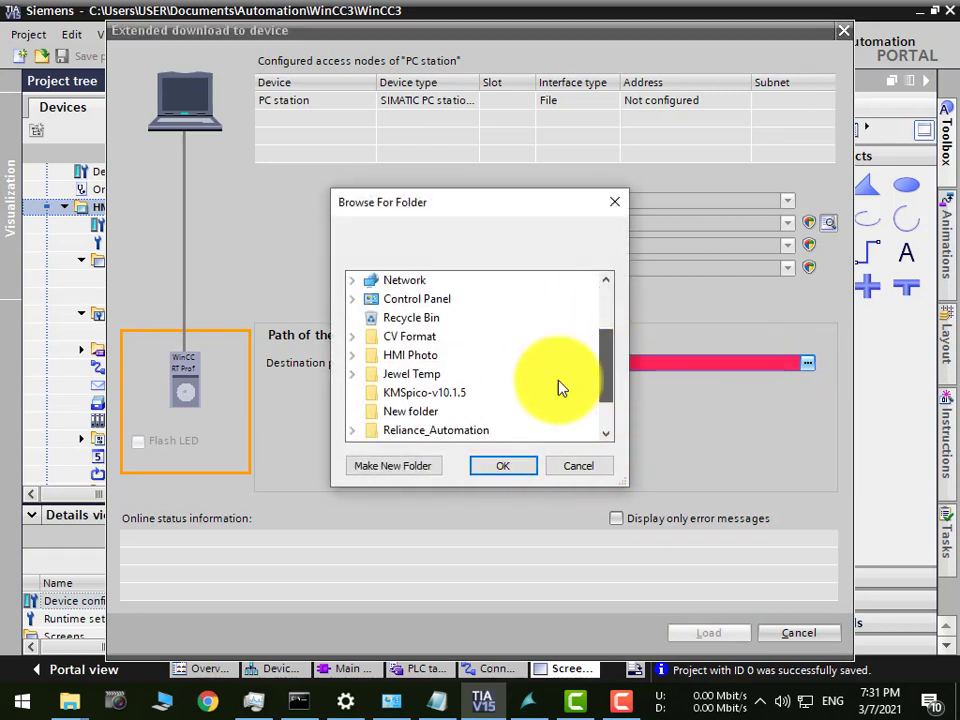
left_click(362, 357)
left_click(420, 393)
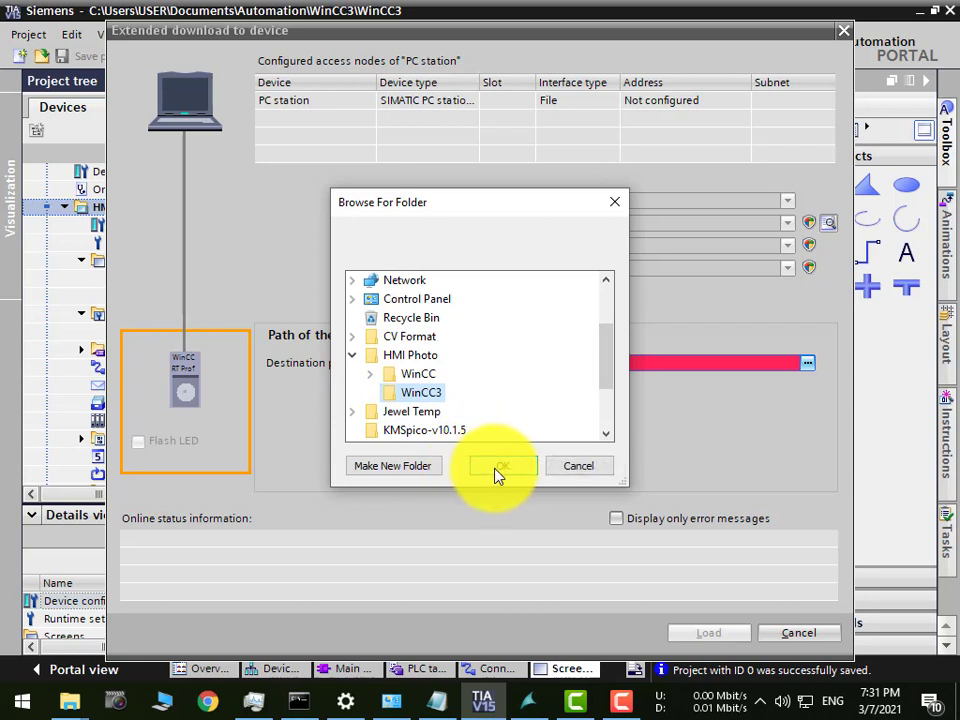
left_click(497, 470)
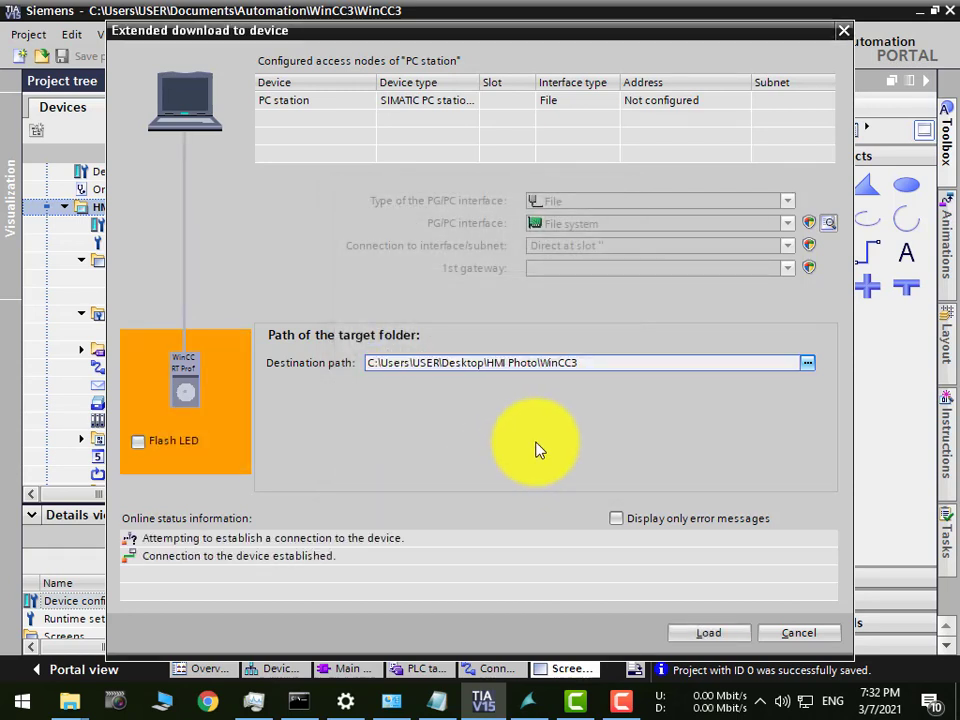
Step: Accept the Caution category in the load preview and load HMI_RT_1 to the target folder, with Runtime start left enabled
left_click(709, 630)
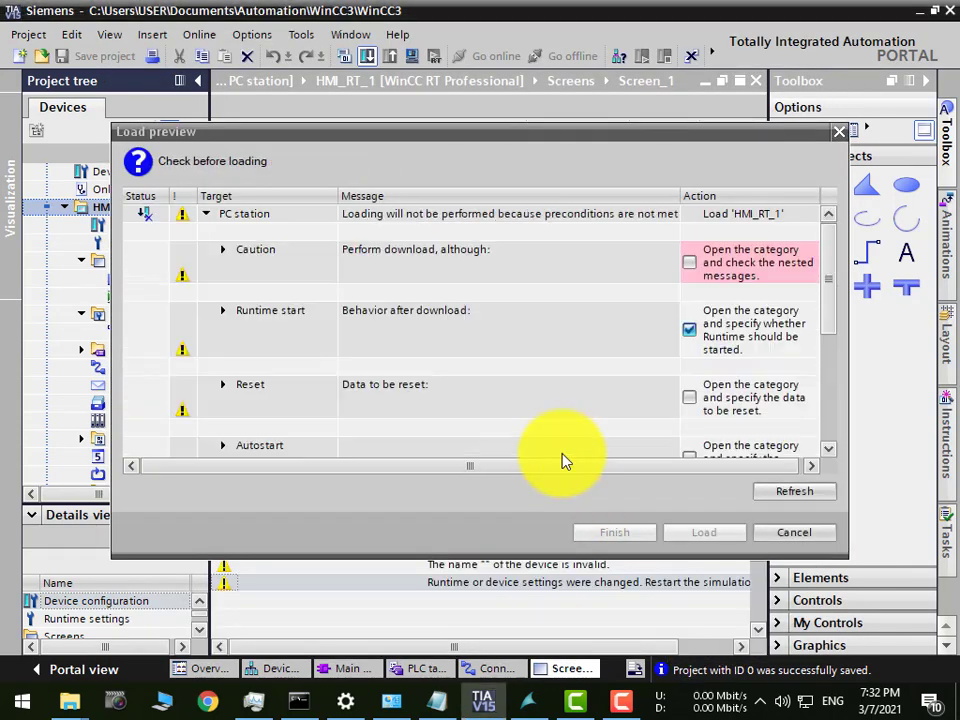
left_click(689, 262)
left_click(705, 531)
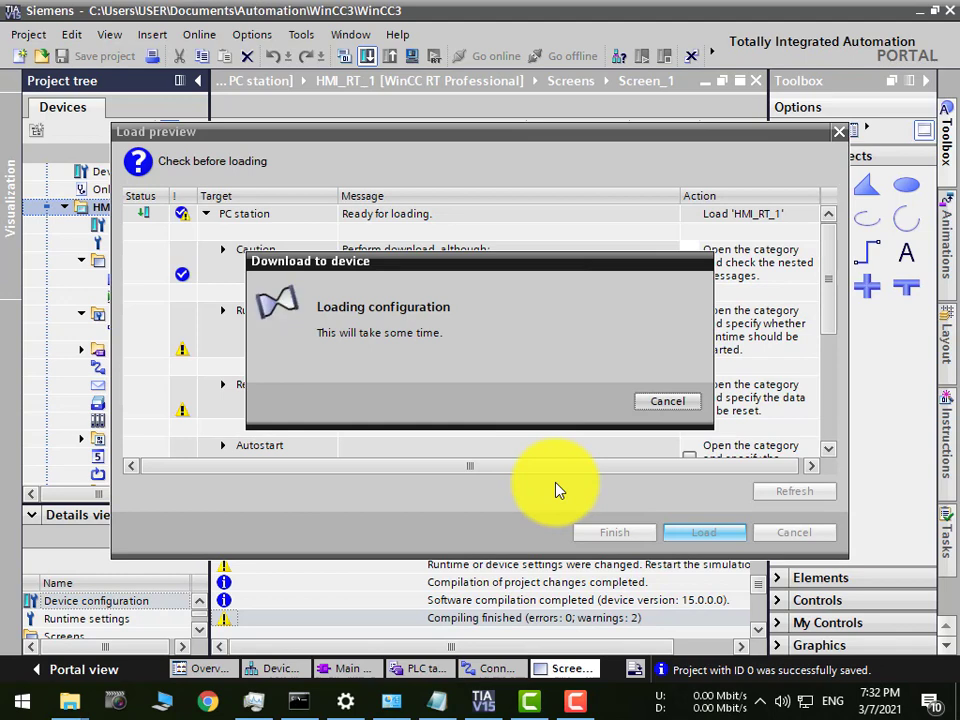
left_click(575, 700)
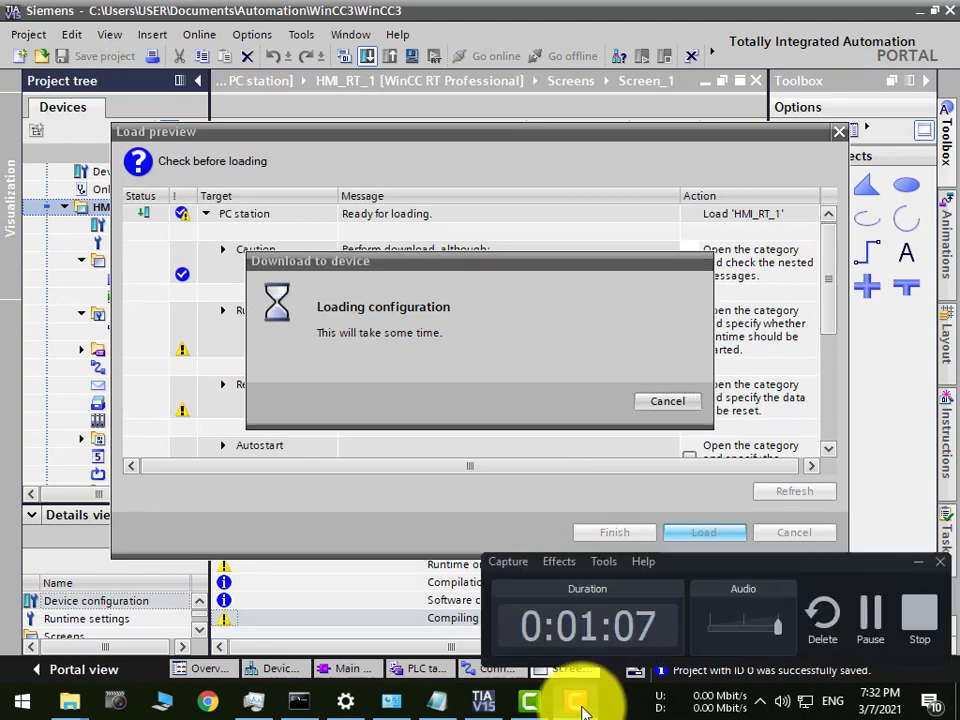
left_click(877, 620)
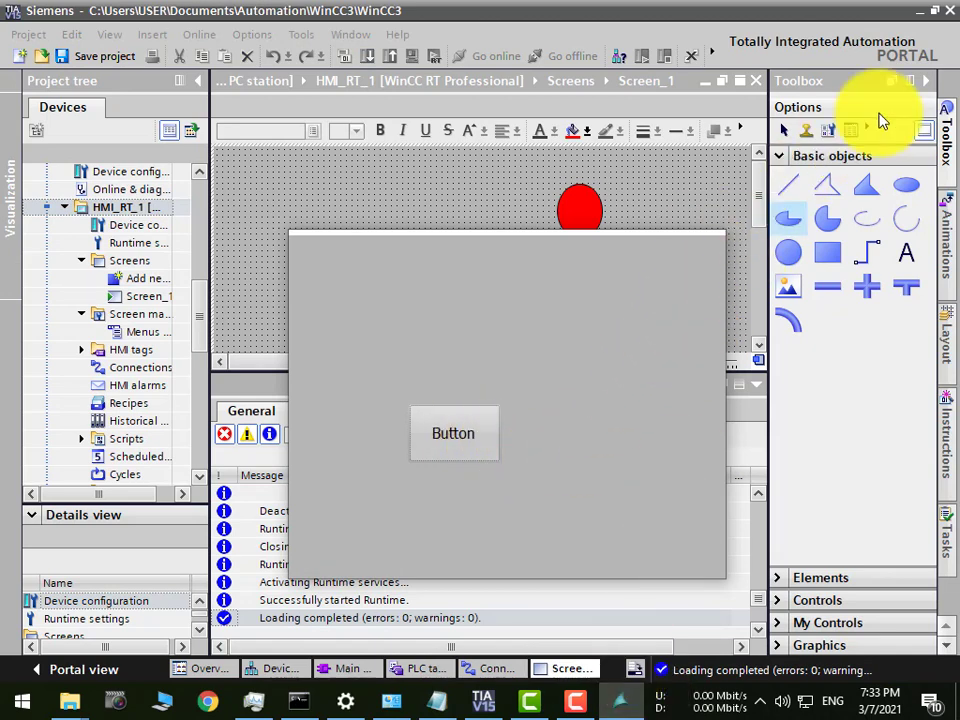
Step: Close TIA Portal and save the changes to the current project
left_click(951, 11)
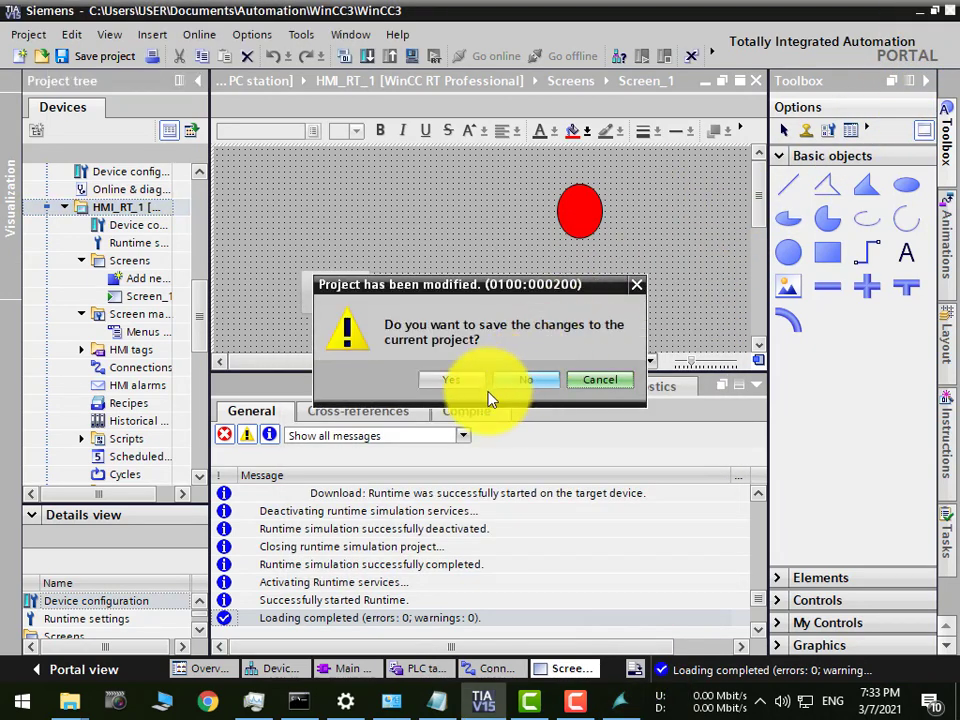
left_click(456, 384)
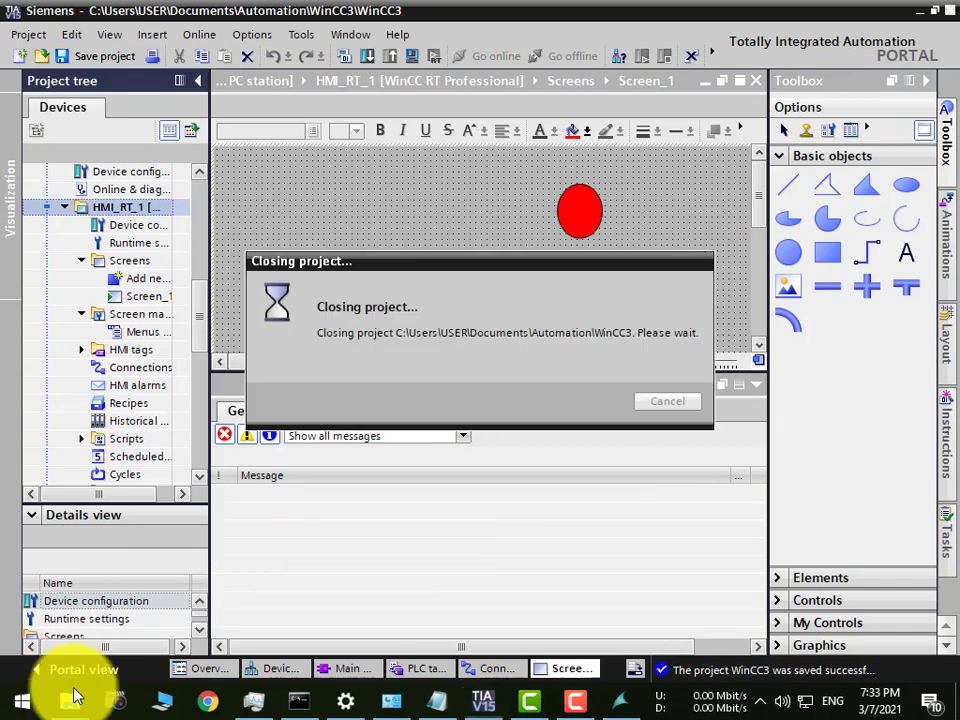
Step: Switch to File Explorer and go to the HMI Photo folder on the desktop
mouse_move(71, 697)
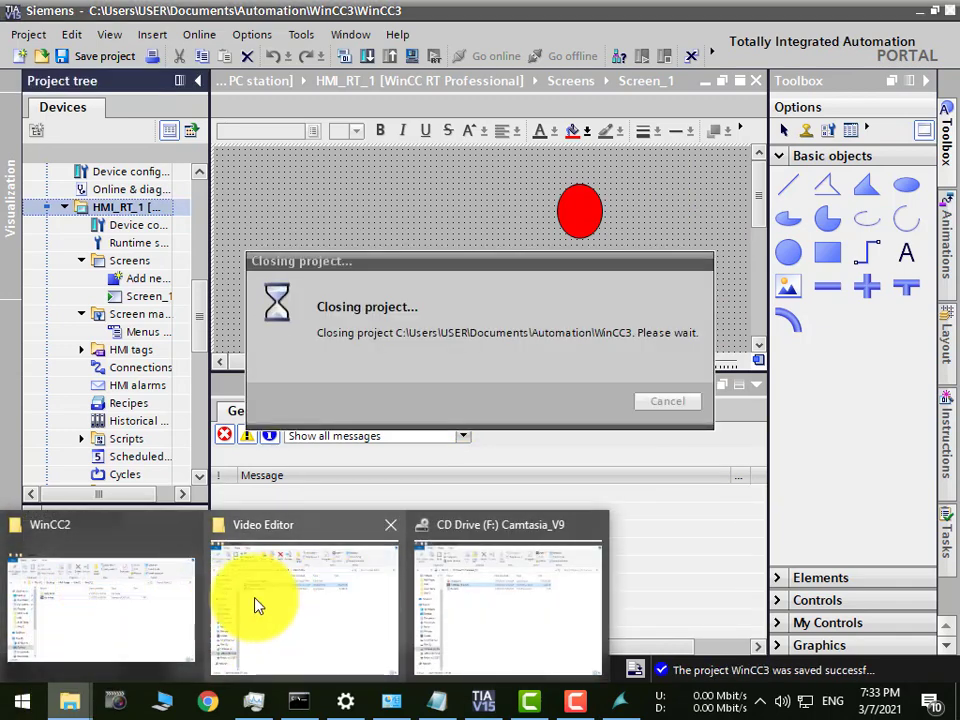
left_click(92, 576)
left_click(358, 153)
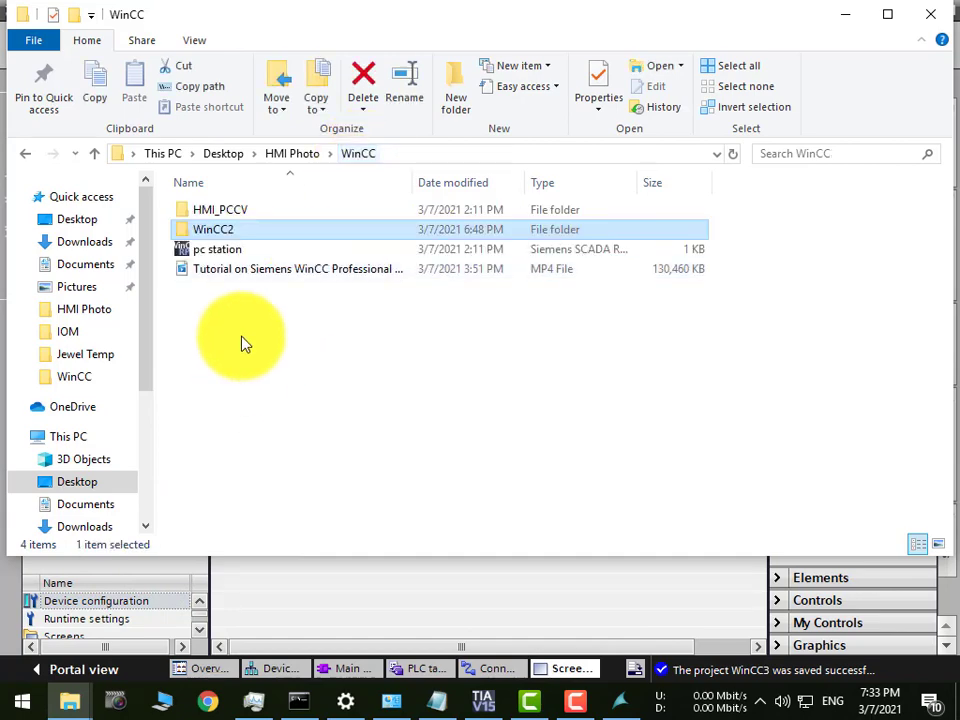
left_click(306, 155)
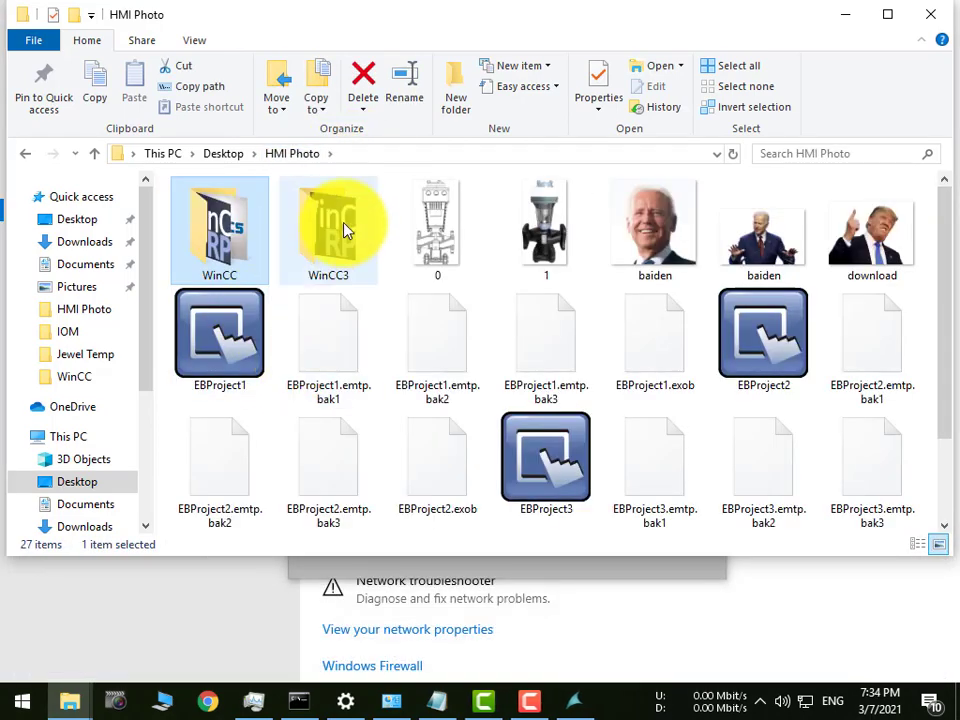
Step: Look through the HMI_8YPJ folder inside WinCC3, and open the pc station project from WinCC3 in WinCC RT Start
double_click(343, 229)
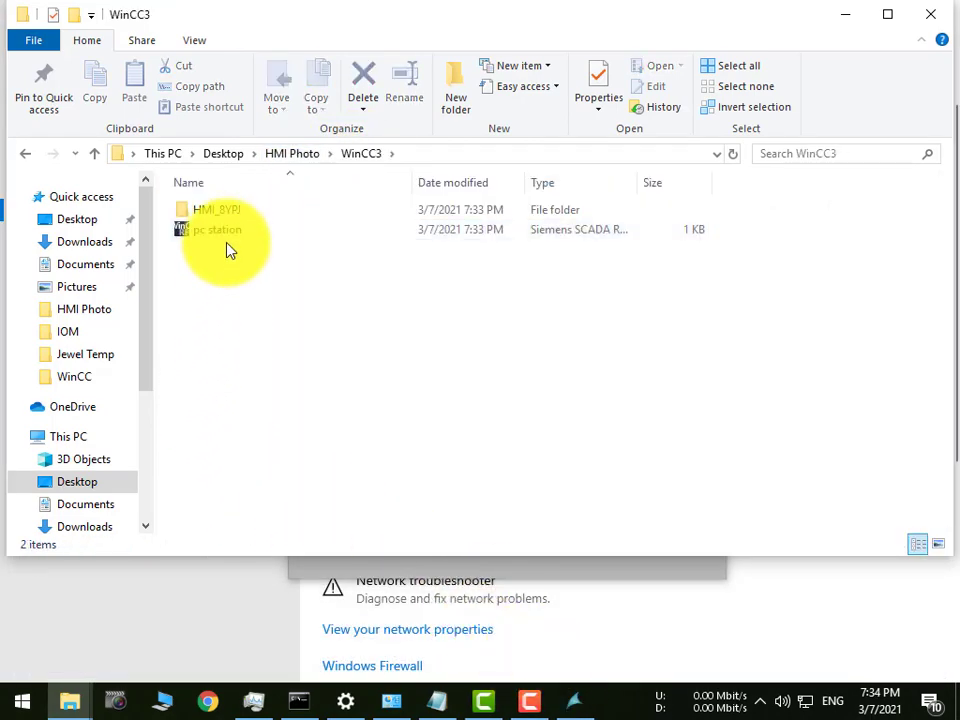
double_click(229, 214)
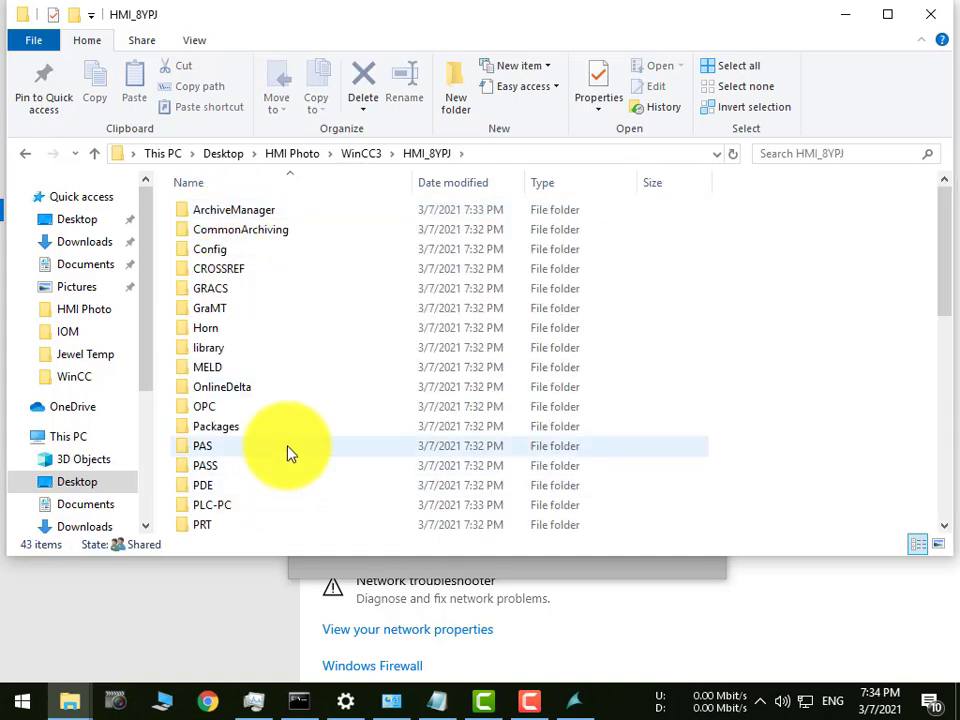
scroll(289, 452, "down", 9)
scroll(288, 453, "up", 6)
scroll(288, 453, "up", 3)
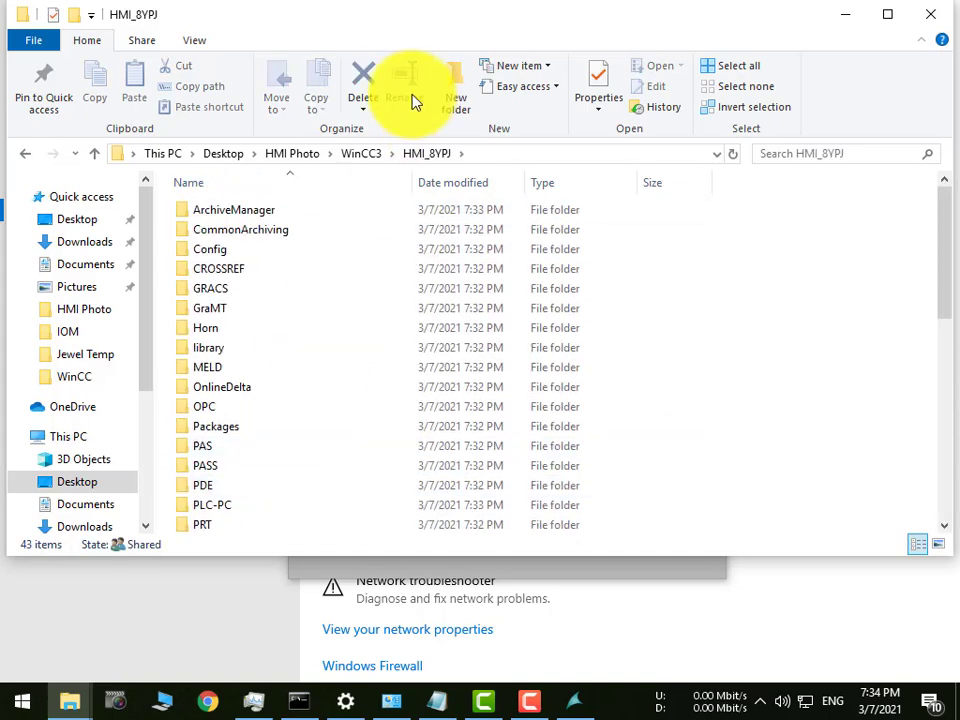
left_click(358, 156)
double_click(236, 229)
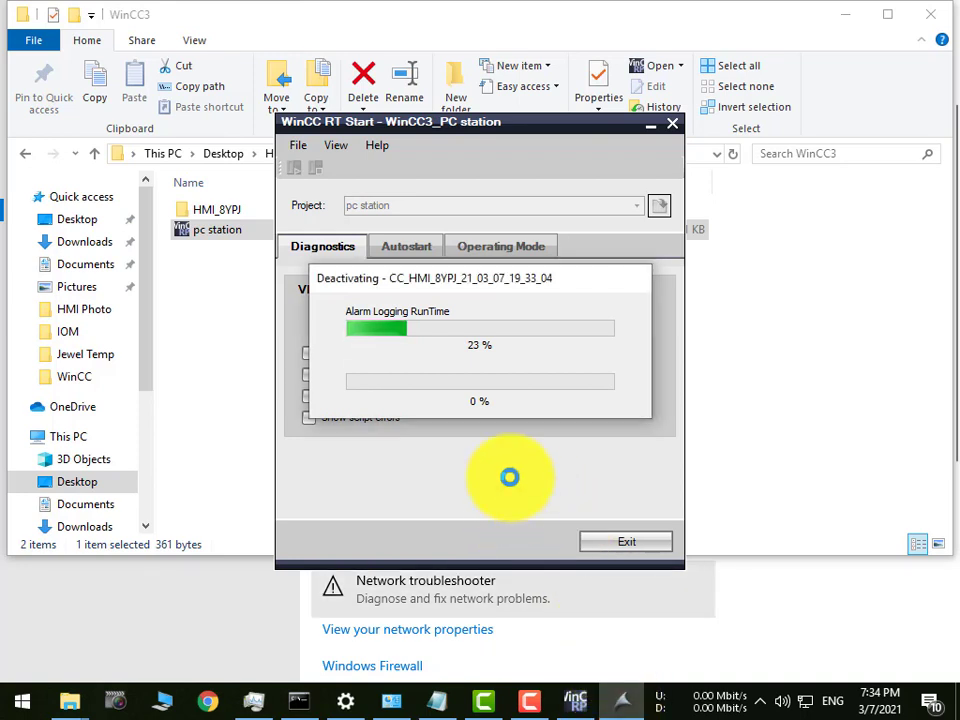
left_click(532, 702)
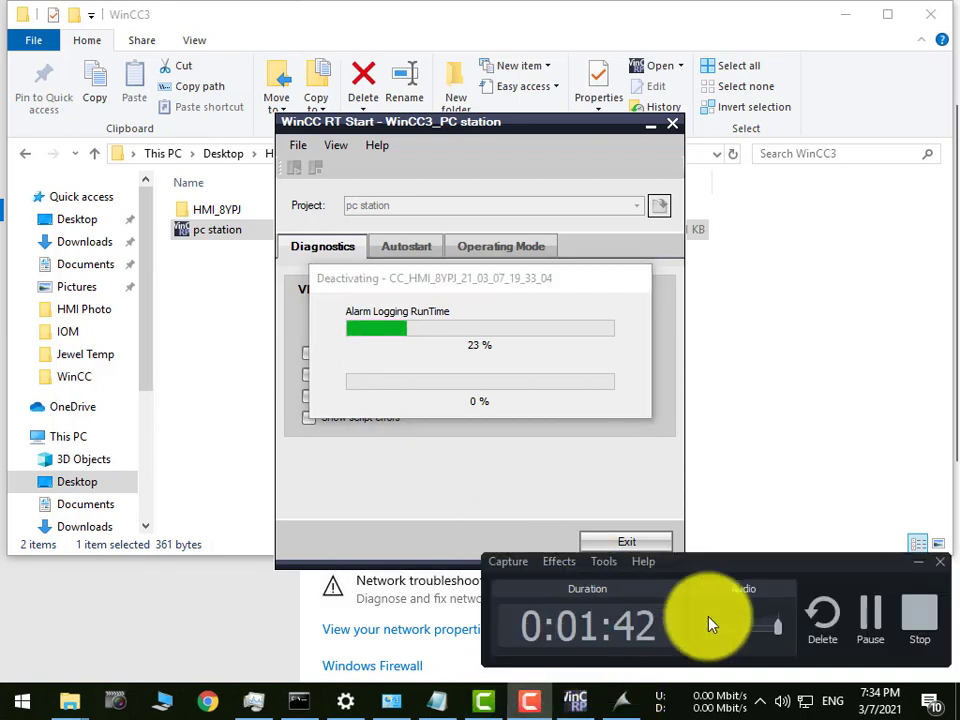
left_click(870, 615)
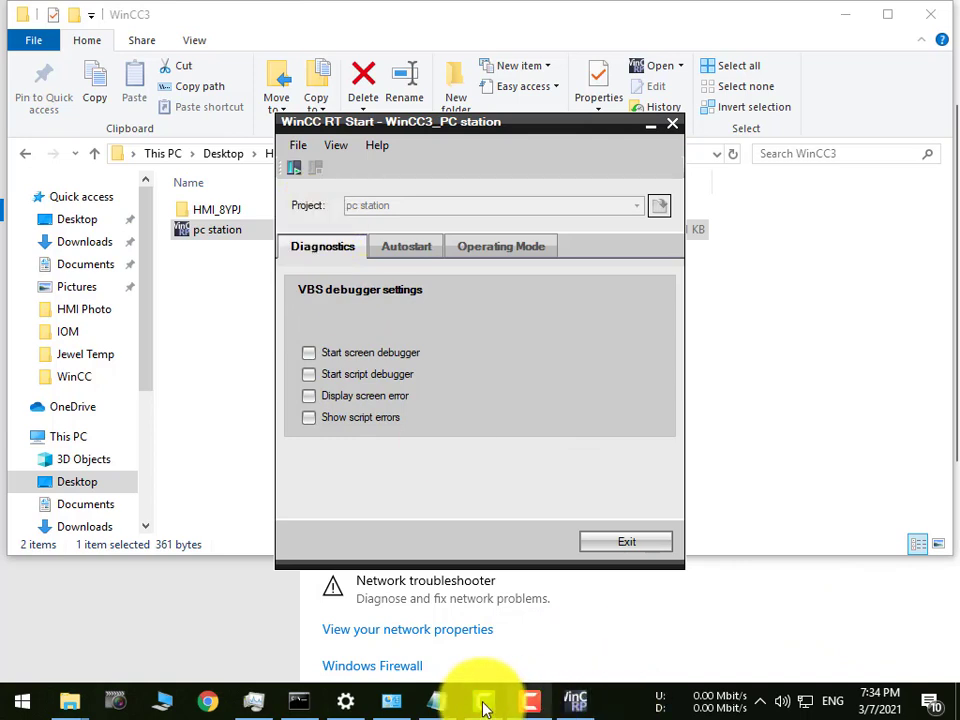
left_click(522, 704)
left_click(518, 706)
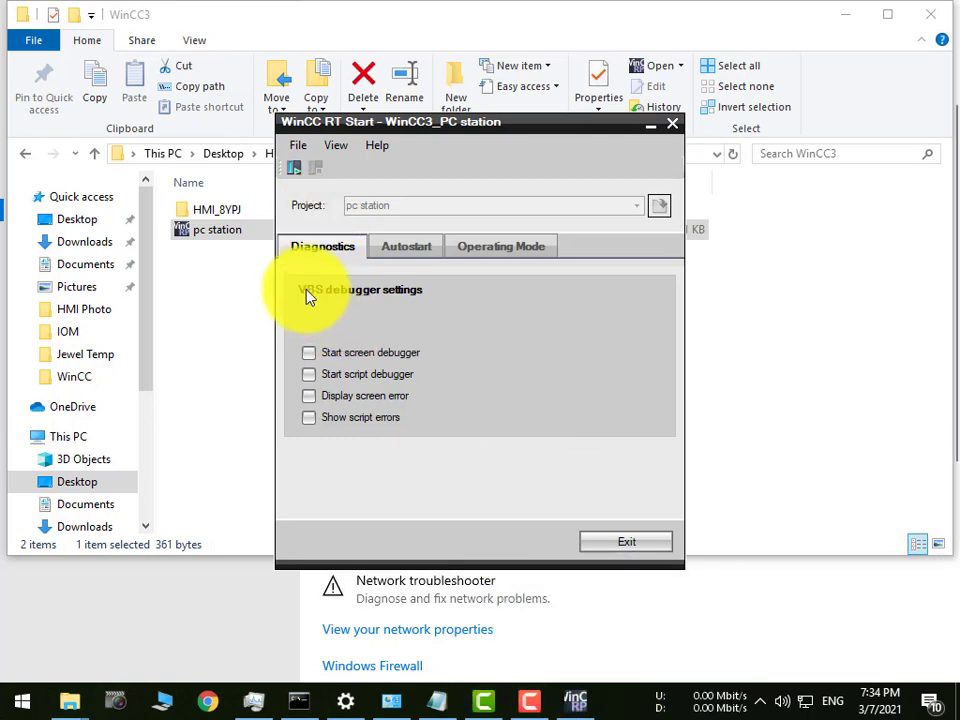
Step: Enable Autostart in WinCC RT Start and select pc station from the WinCC3 folder as the autostart project
left_click(410, 263)
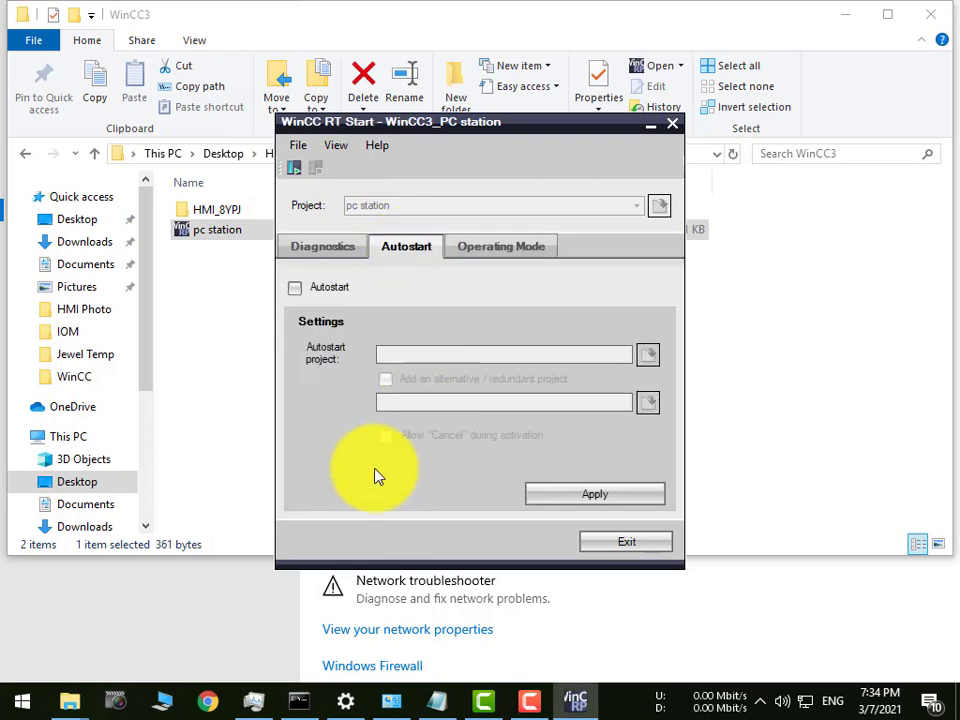
left_click(294, 288)
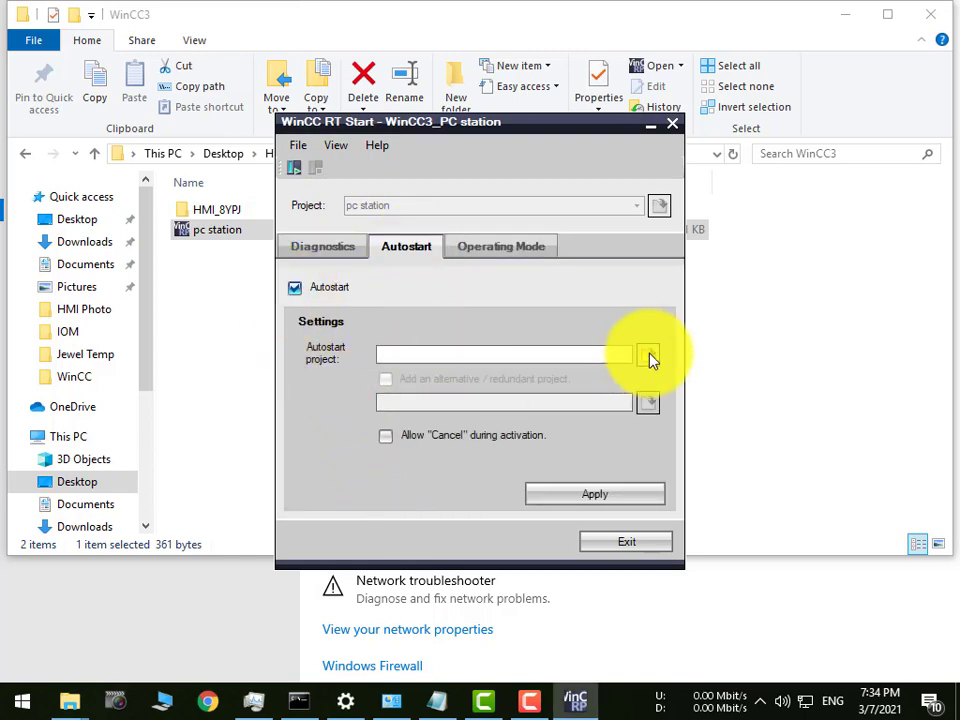
left_click(648, 357)
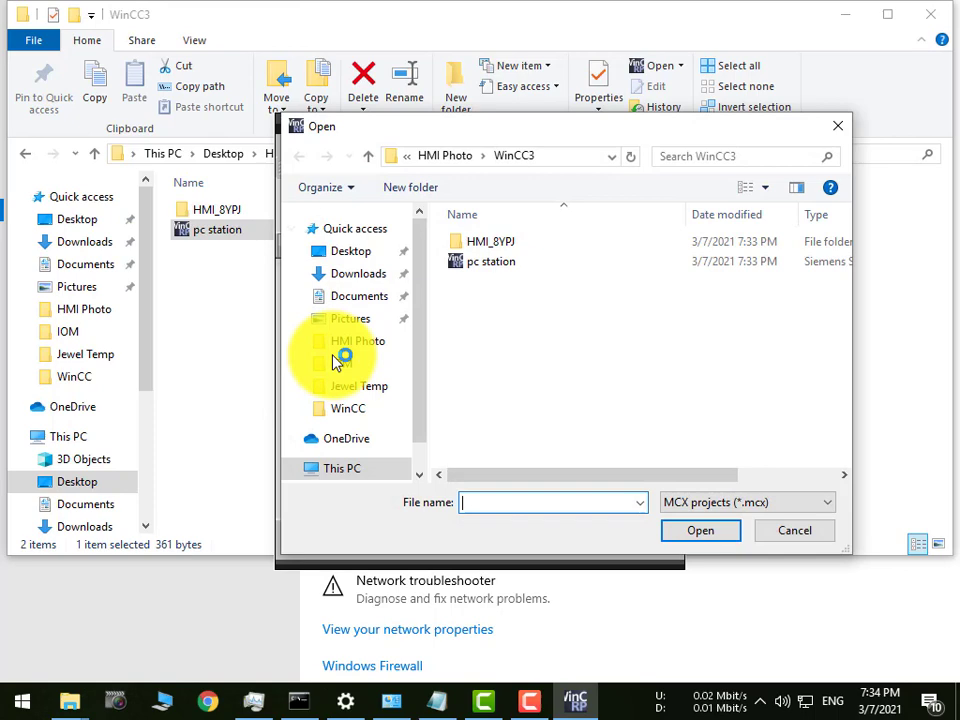
double_click(462, 264)
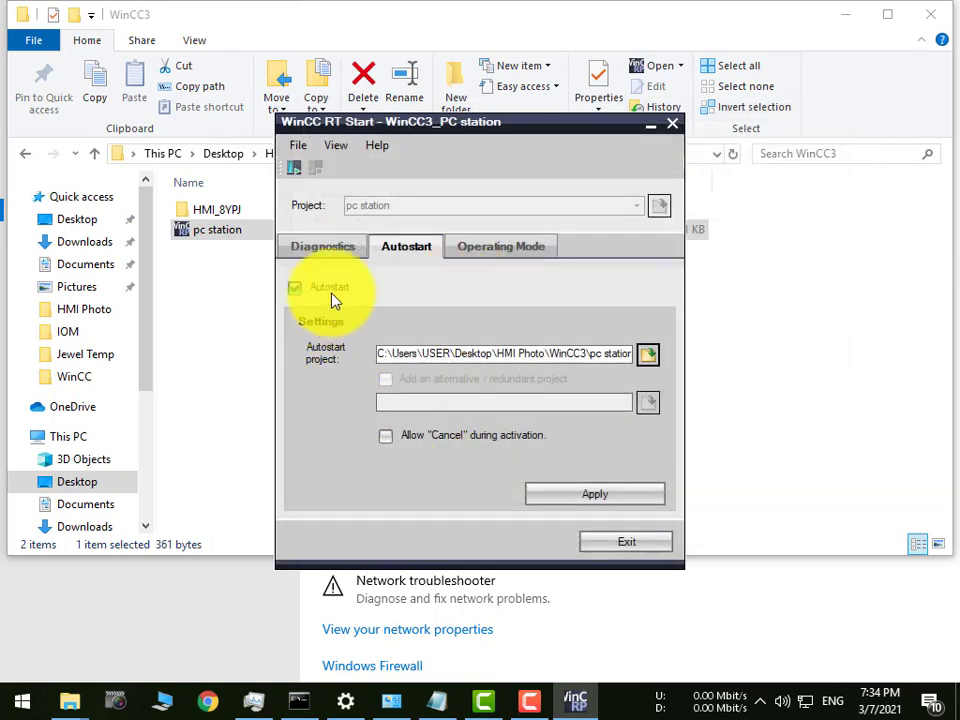
Step: Start and stop the pc station runtime, applying the autostart settings while it is running
left_click(294, 169)
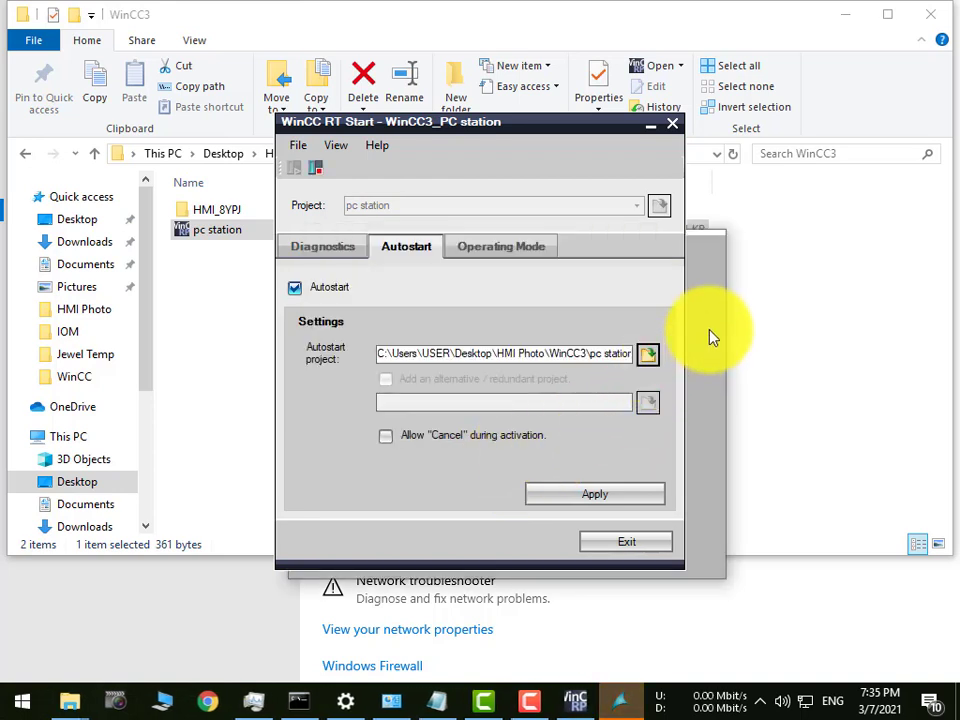
left_click(603, 498)
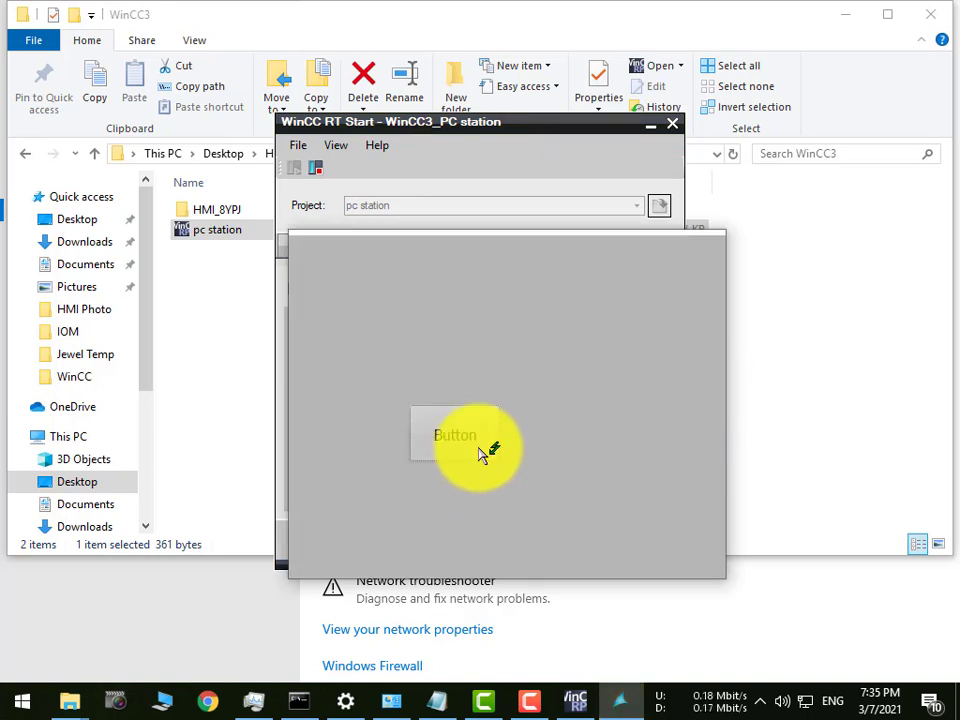
left_click(316, 170)
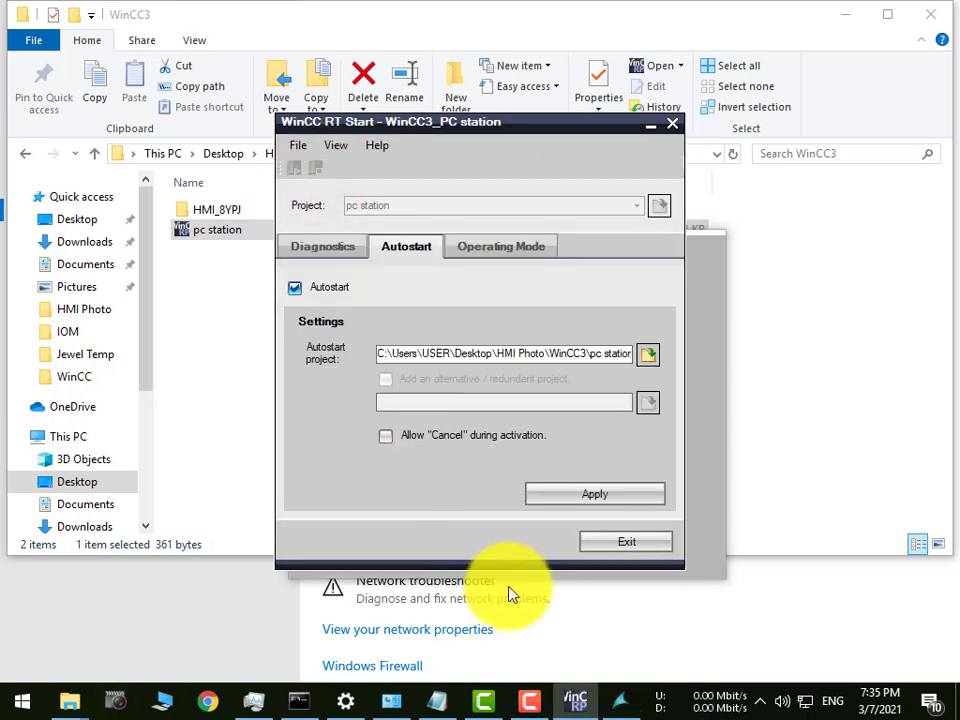